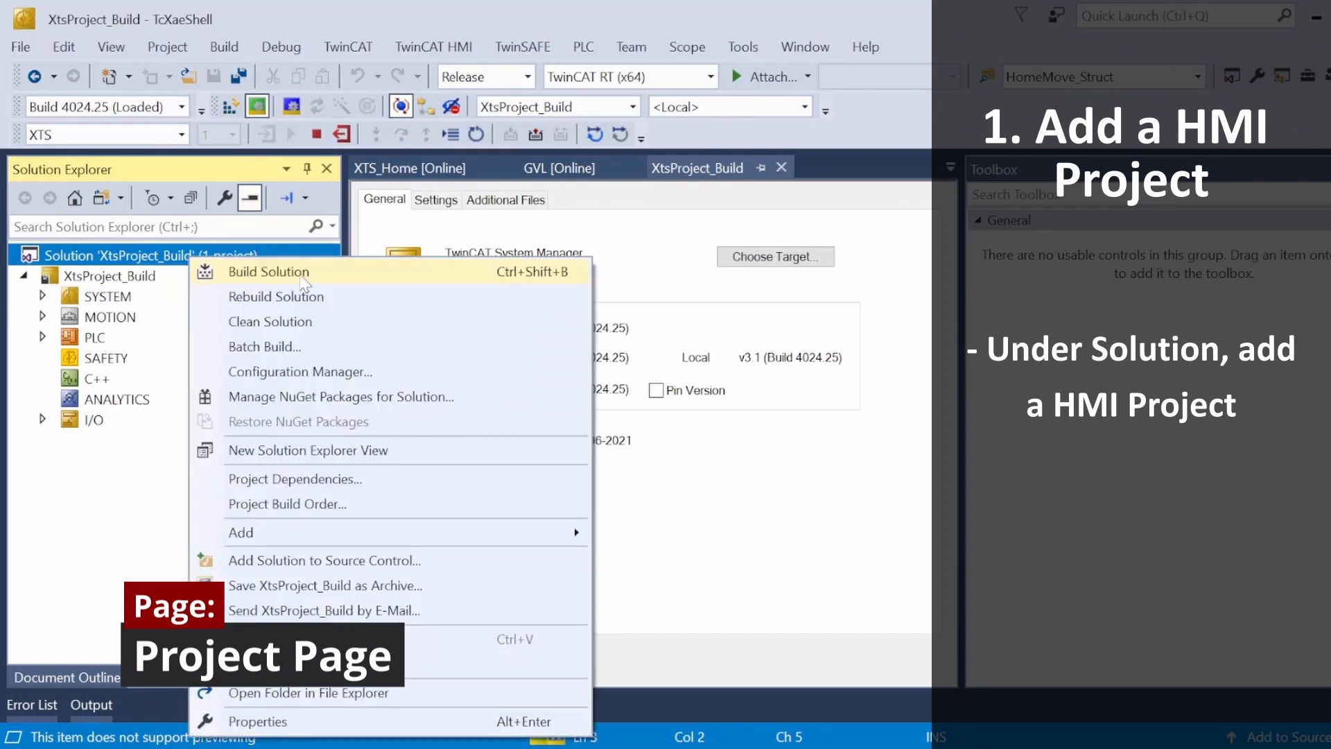
Add a new TwinCAT HMI Project named XTSHMI to the XtsProject_Build solution
{"action": "mouse_move", "coordinate": [339, 533]}
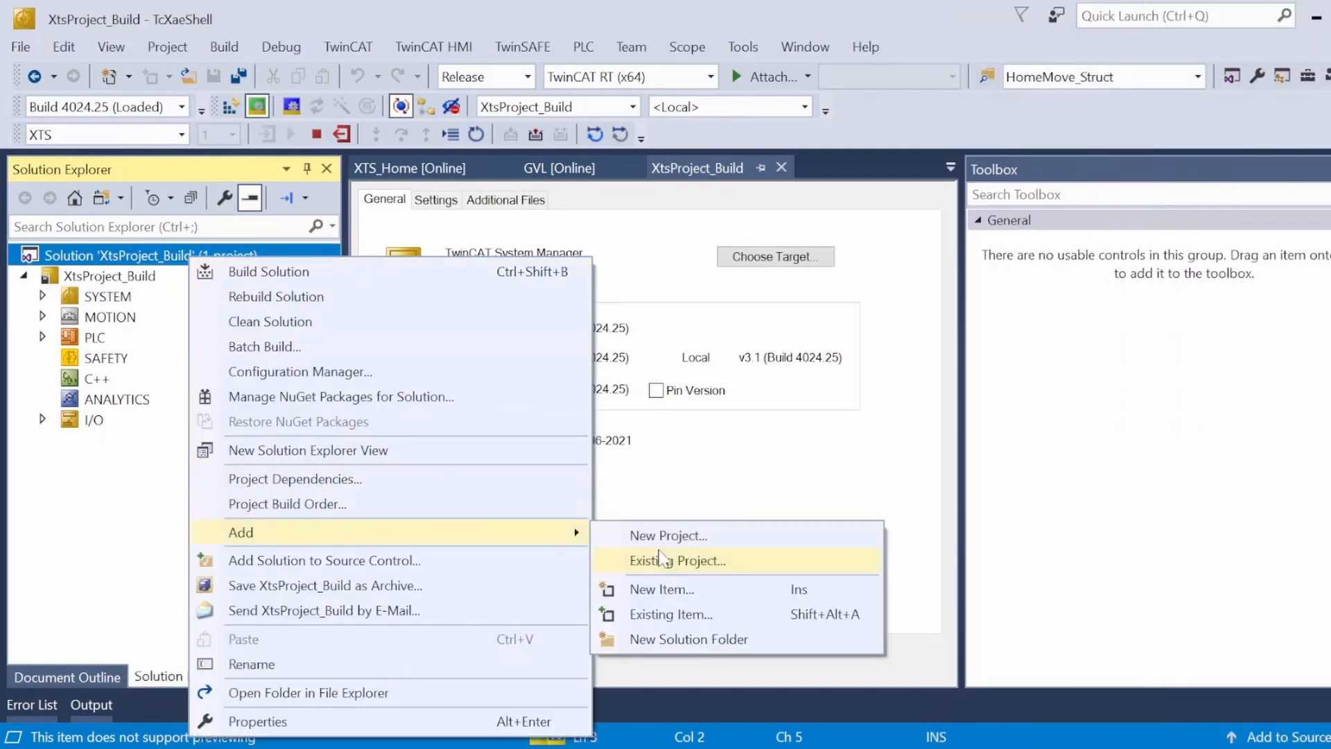
{"action": "left_click", "coordinate": [669, 540]}
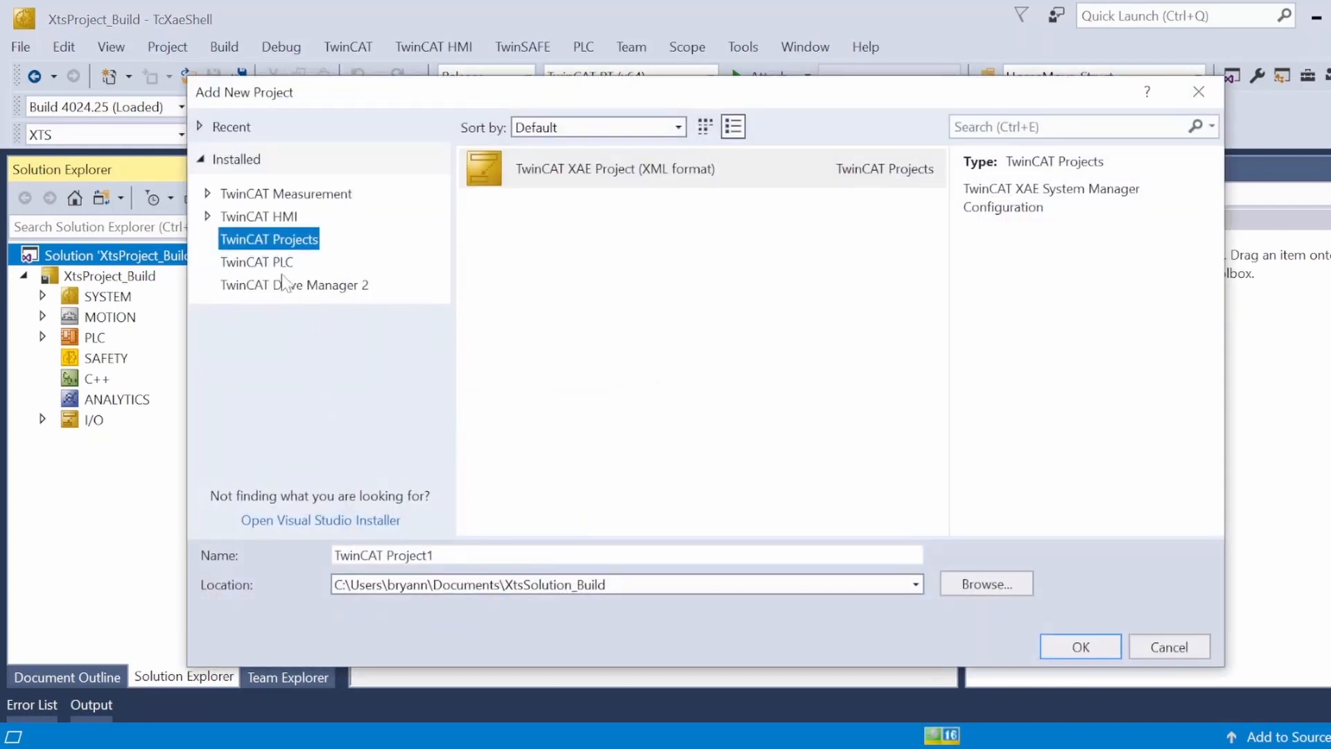
{"action": "left_click", "coordinate": [278, 221]}
{"action": "left_click", "coordinate": [561, 182]}
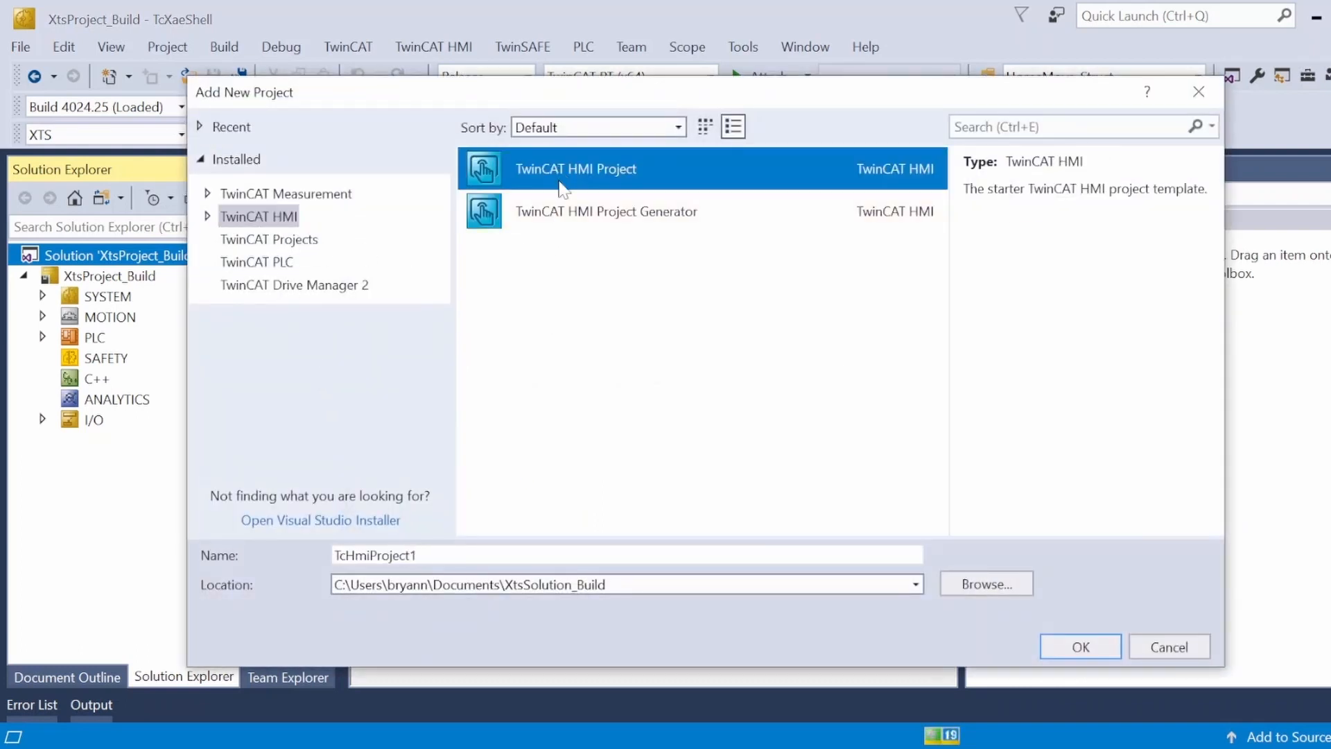
{"action": "double_click", "coordinate": [420, 556]}
{"action": "type", "text": "XTS"}
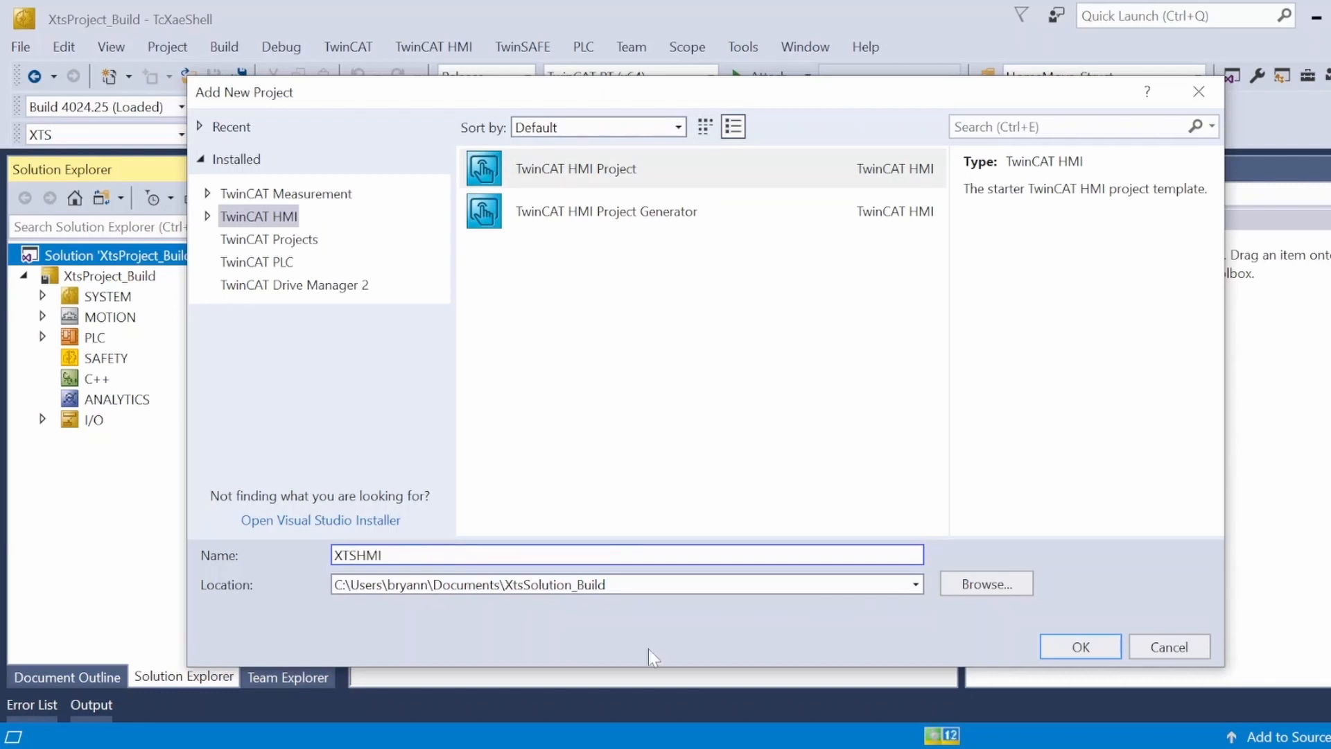
{"action": "type", "text": "HMI"}
{"action": "left_click", "coordinate": [1105, 642]}
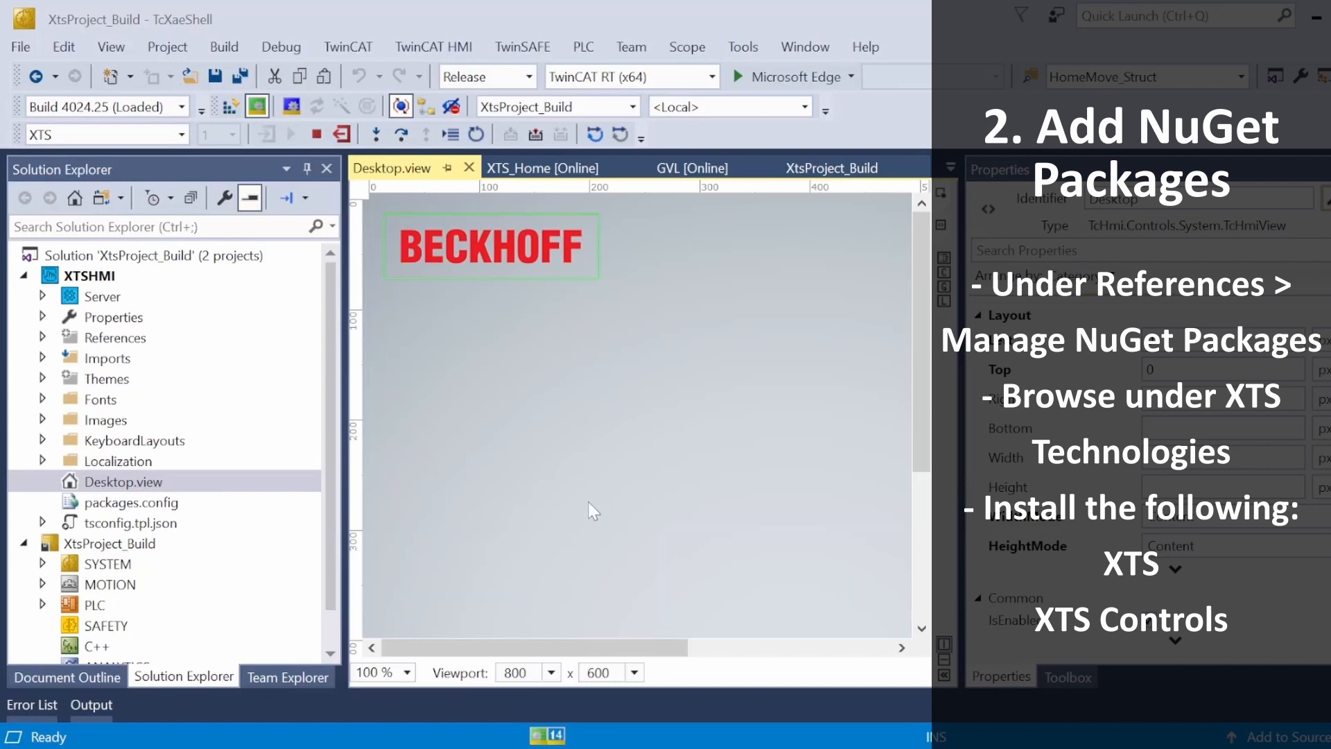
Set the Desktop view's width to 1920 px and its height to 1080 px
{"action": "left_click", "coordinate": [1213, 457]}
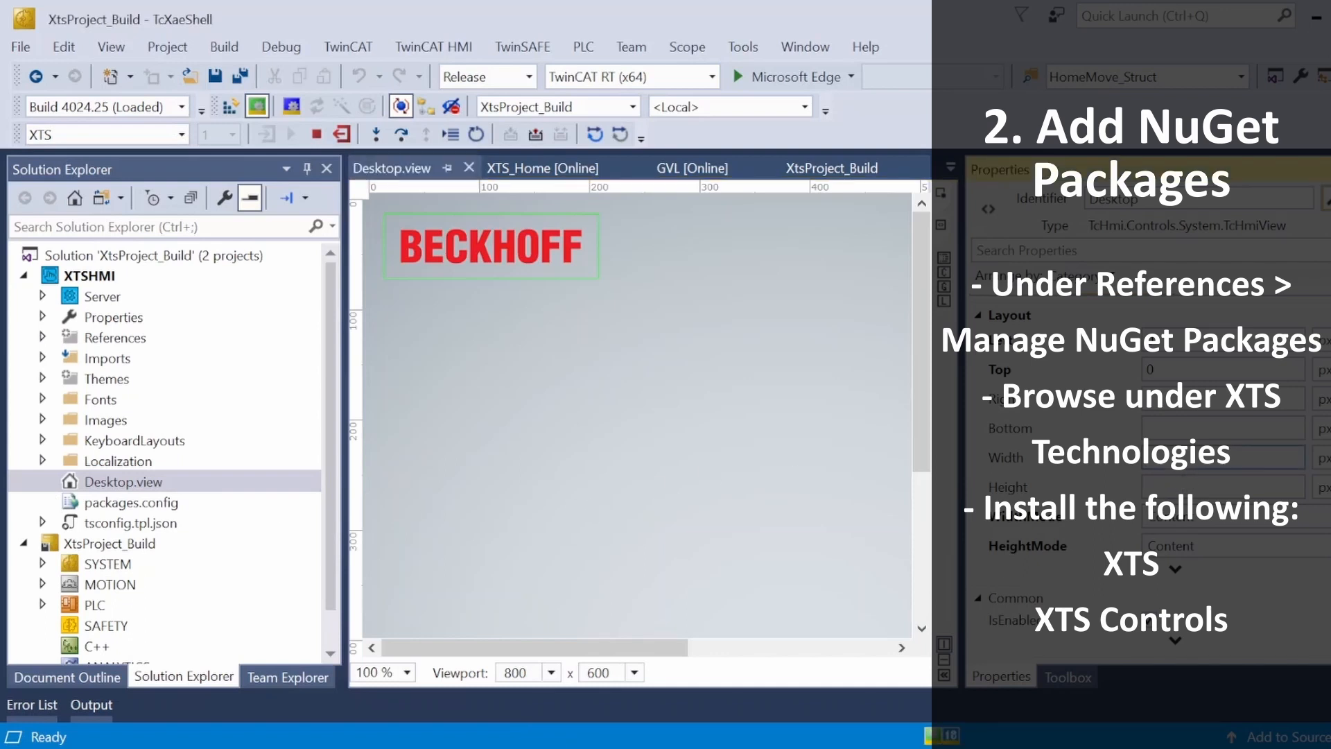
{"action": "type", "text": "1920"}
{"action": "key", "text": "Tab"}
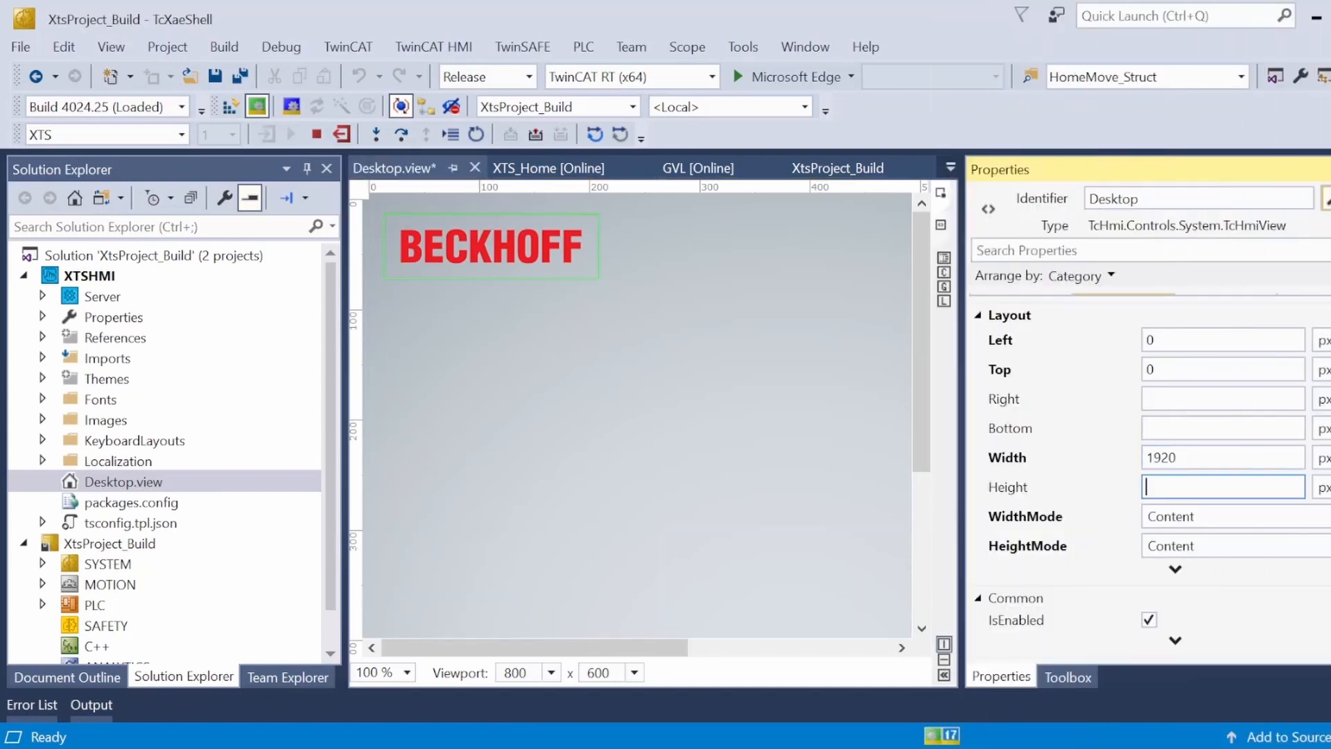
{"action": "type", "text": "1080"}
{"action": "left_click", "coordinate": [56, 298]}
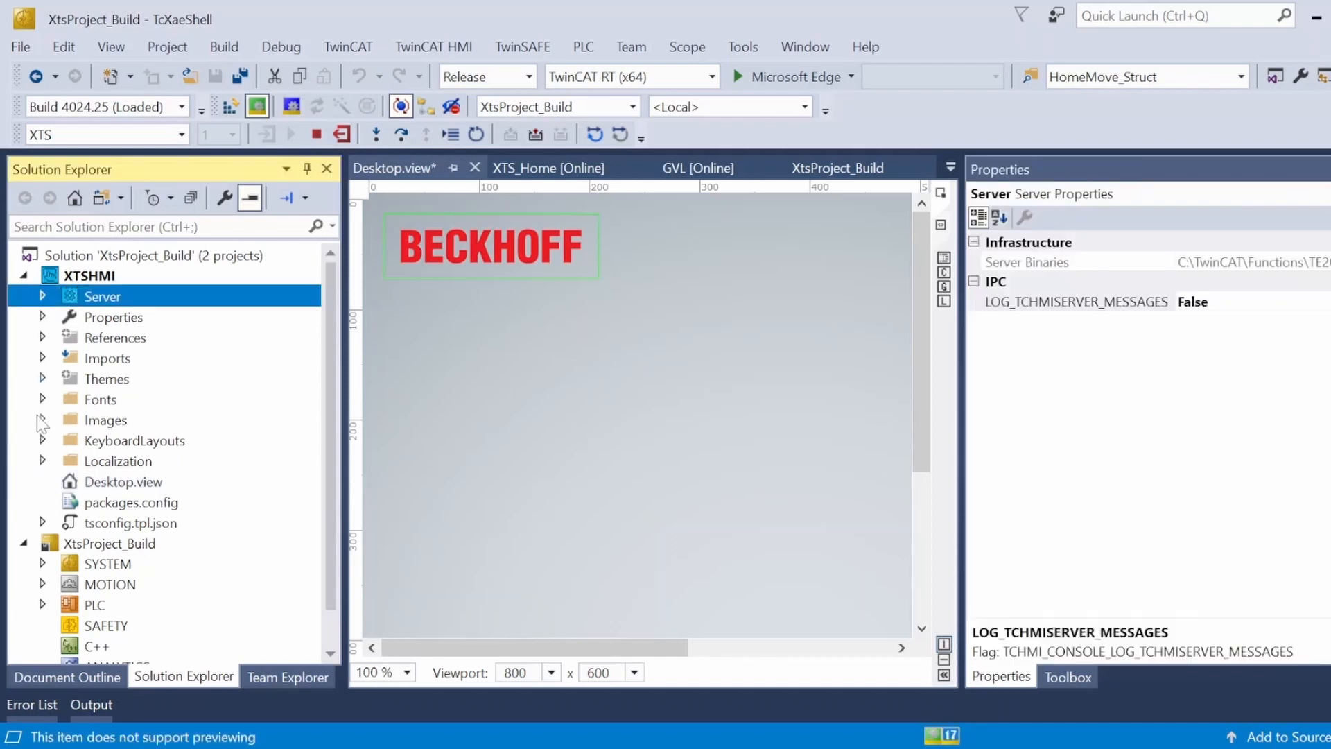
Open the NuGet package manager for the XTSHMI project's References and widen the editor area and package list
{"action": "left_click", "coordinate": [42, 338]}
{"action": "left_click", "coordinate": [143, 338]}
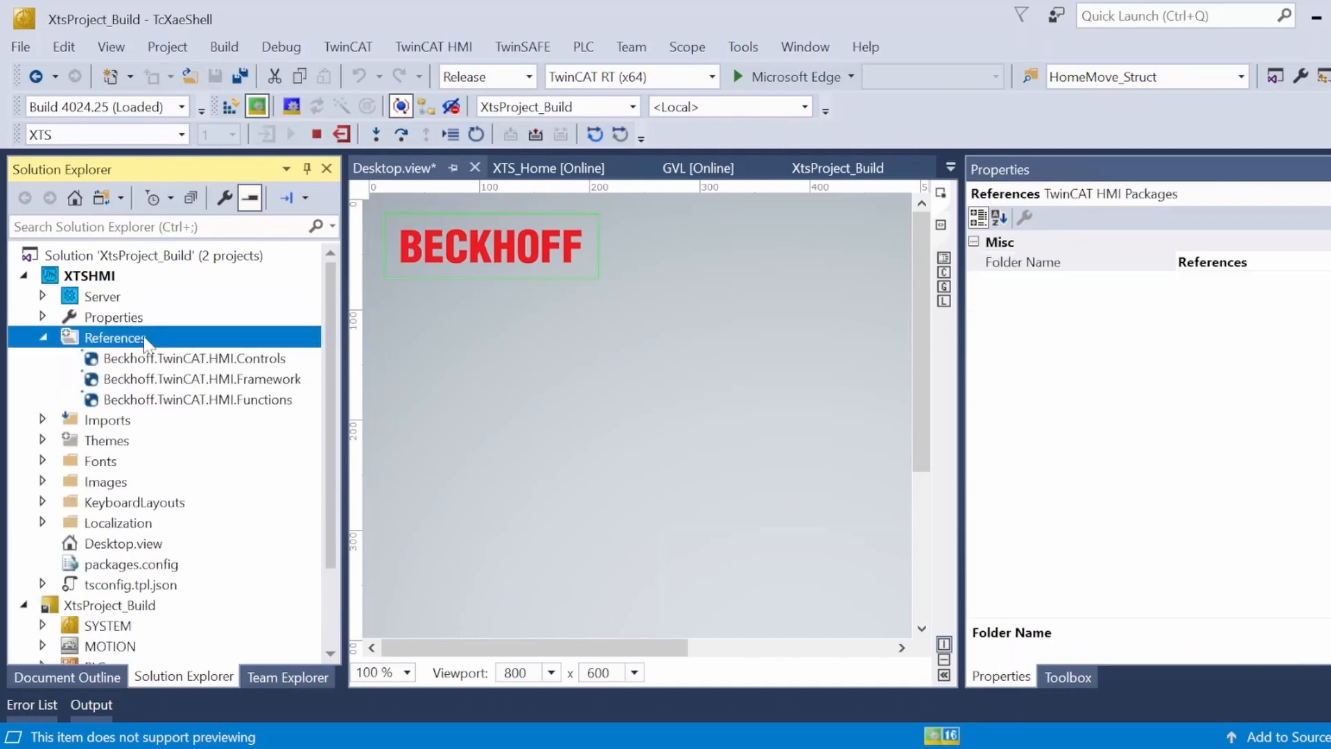
{"action": "right_click", "coordinate": [142, 338]}
{"action": "left_click", "coordinate": [297, 378]}
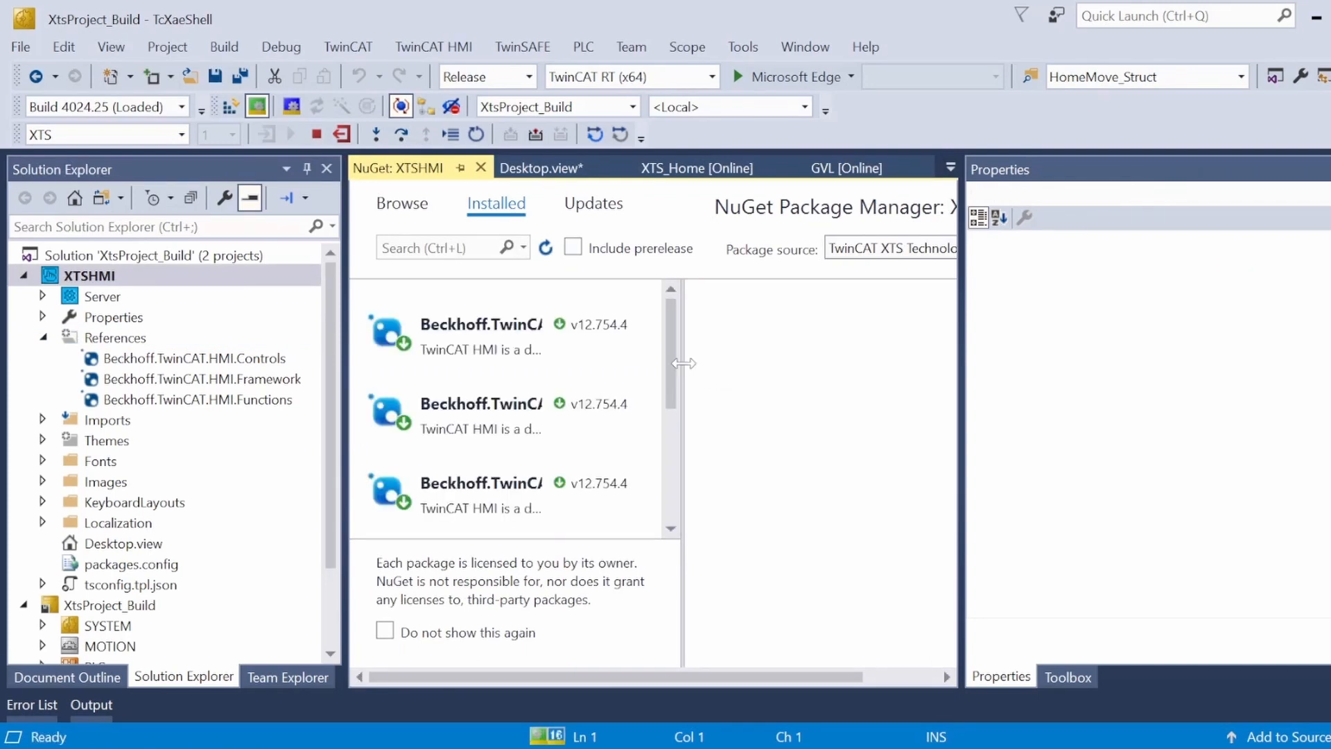
{"action": "left_click_drag", "start_coordinate": [964, 319], "coordinate": [1151, 321]}
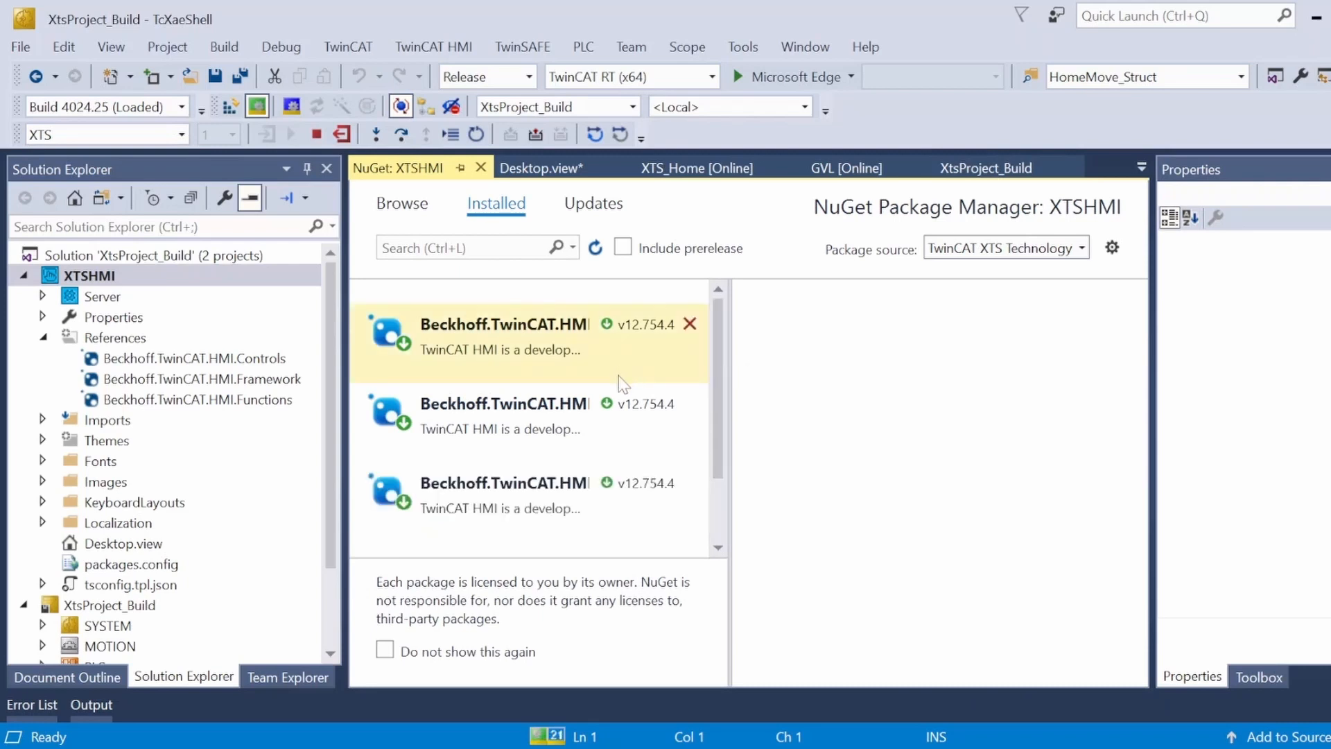
{"action": "left_click_drag", "start_coordinate": [731, 339], "coordinate": [829, 339]}
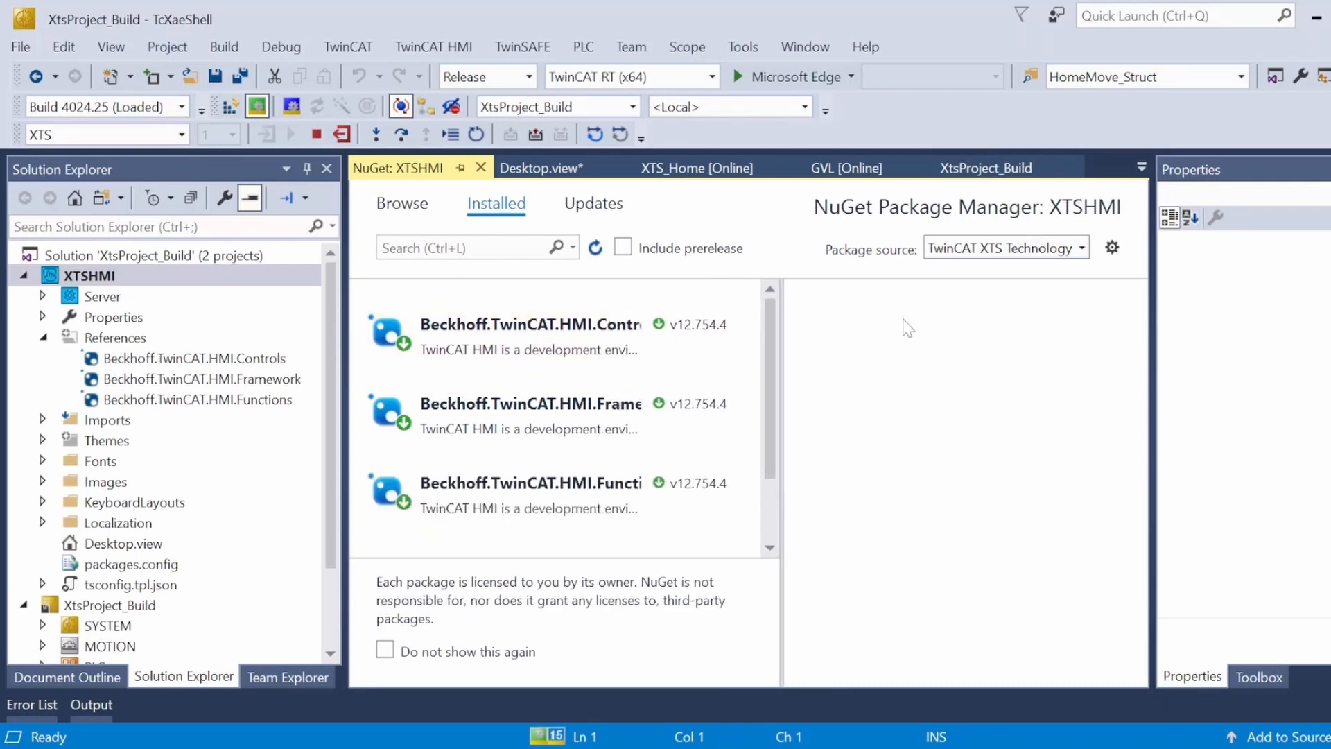
Install the Beckhoff.TwinCAT.HMI.XTS package, version 3.2202.3, from the TwinCAT XTS Technology source and accept its prompt
{"action": "left_click", "coordinate": [399, 208]}
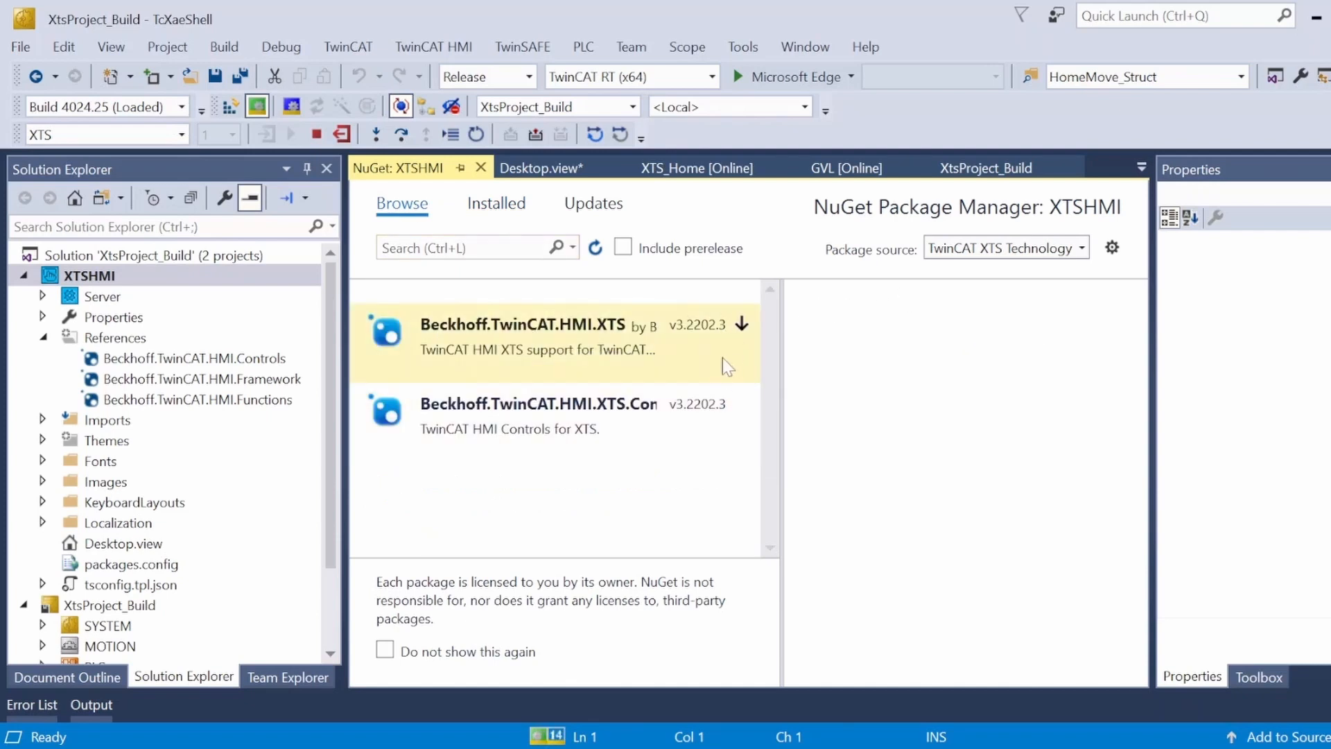
{"action": "left_click", "coordinate": [725, 364]}
{"action": "left_click", "coordinate": [1047, 371]}
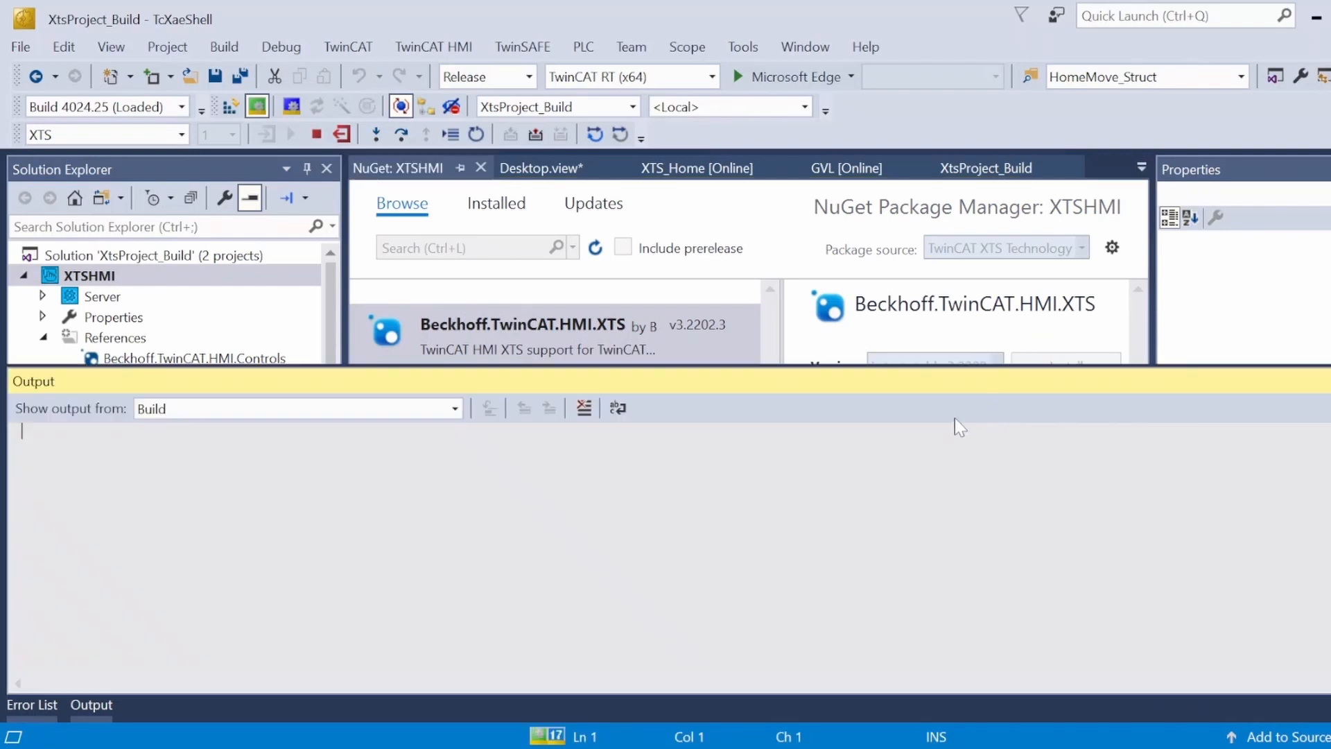
{"action": "left_click", "coordinate": [822, 616]}
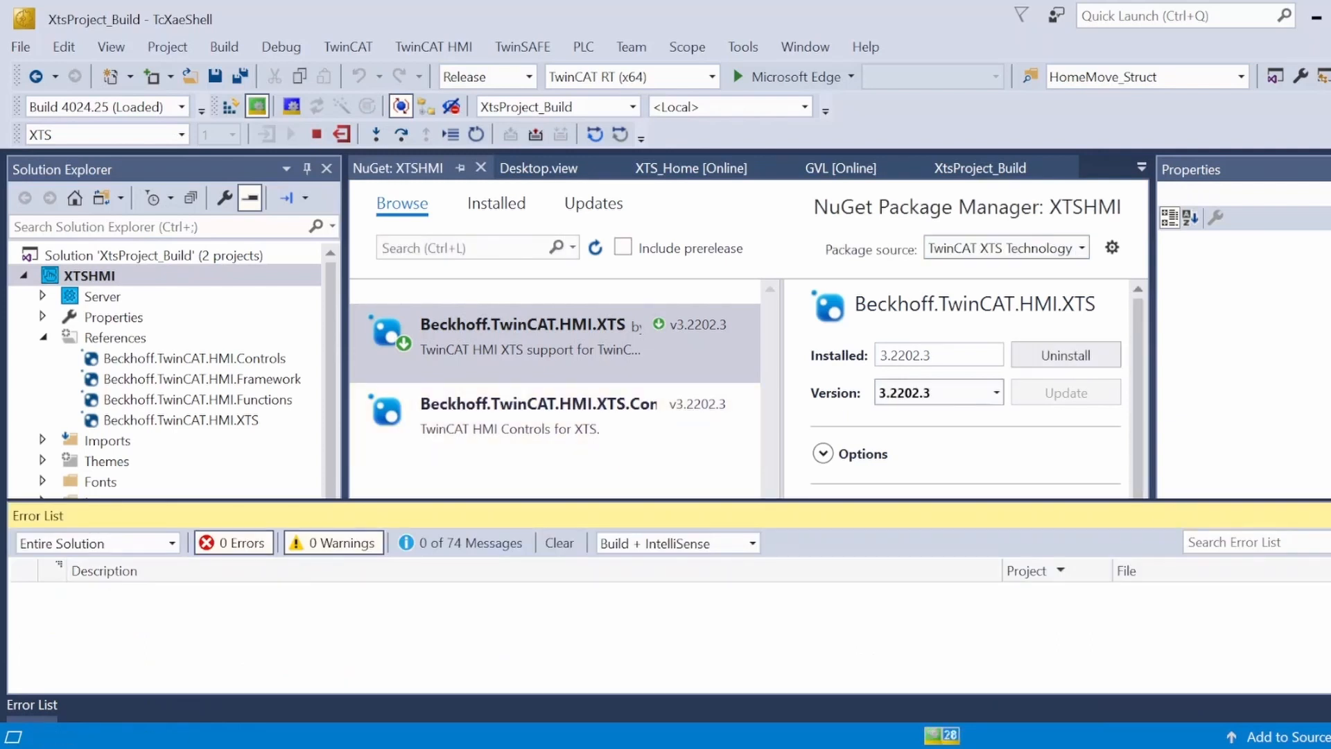
Install the Beckhoff.TwinCAT.HMI.XTS.Controls package, version 3.2202.3, in the XTSHMI project
{"action": "left_click", "coordinate": [569, 425]}
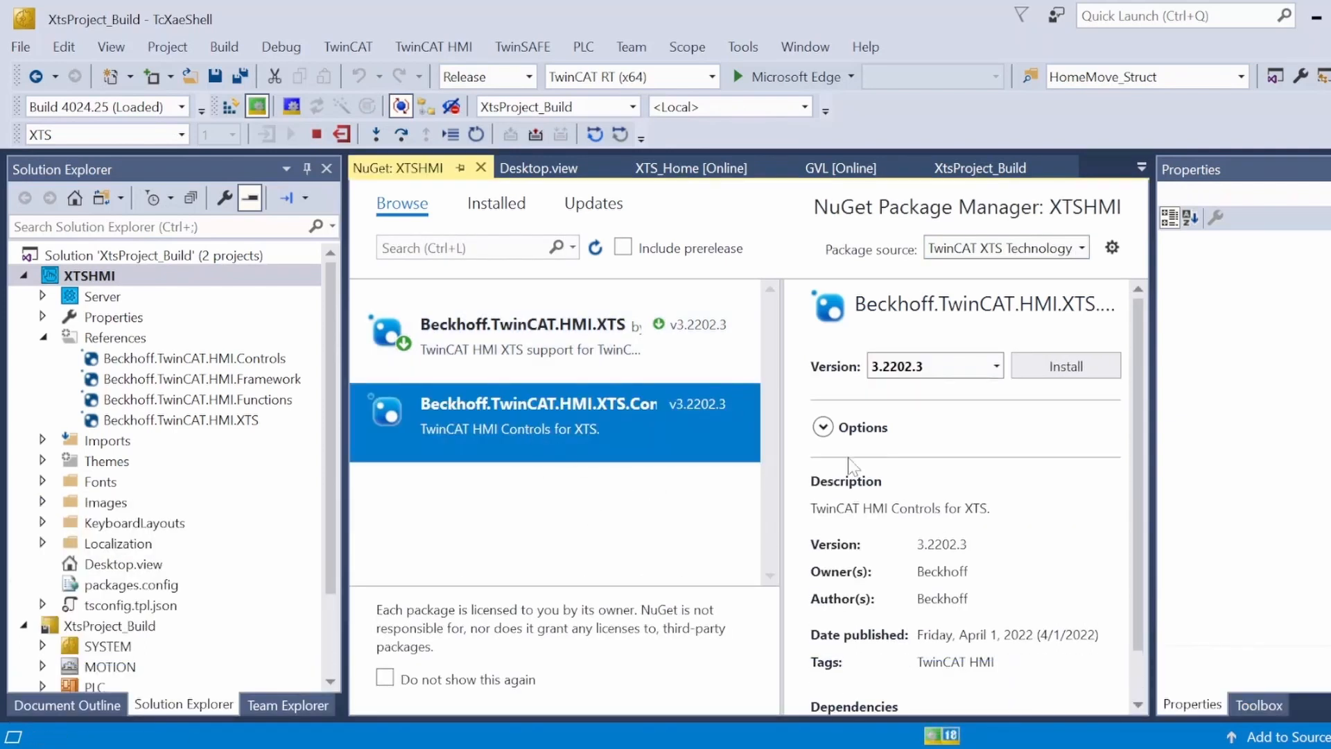
{"action": "left_click", "coordinate": [1038, 375]}
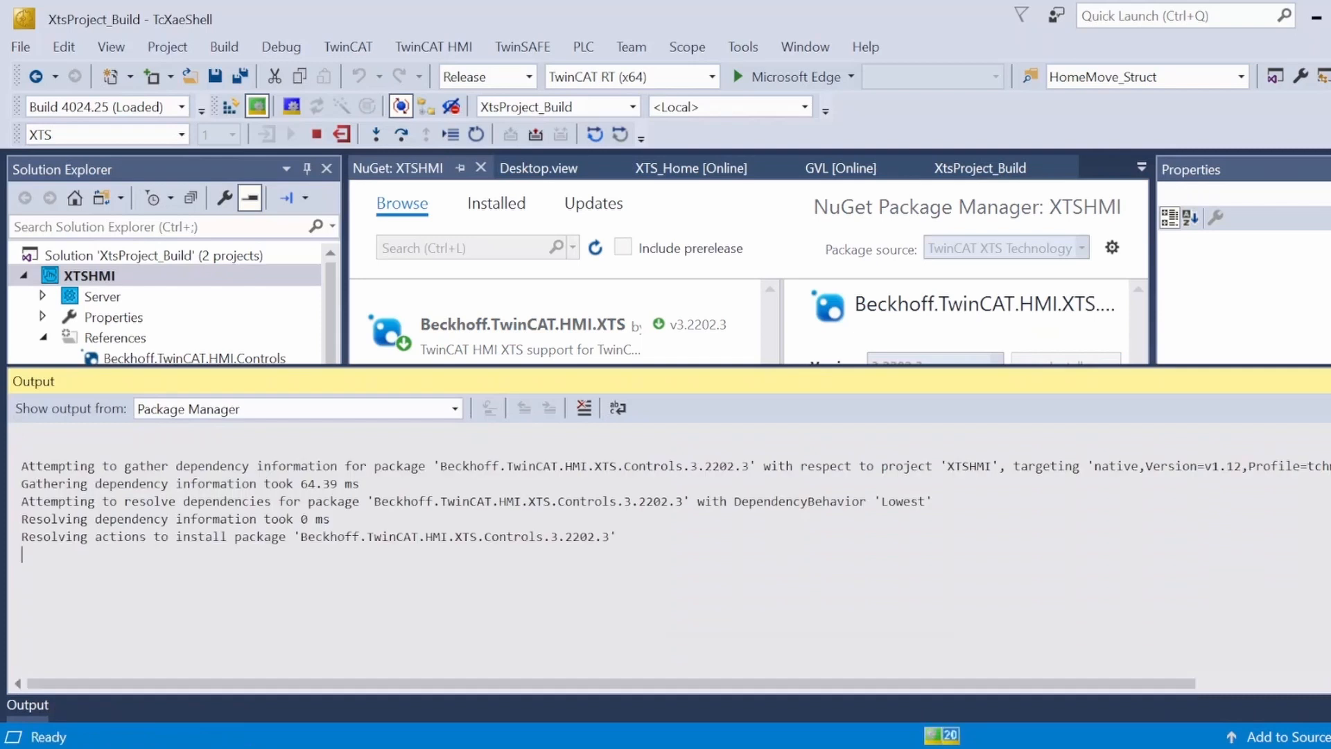
{"action": "key", "text": "Return"}
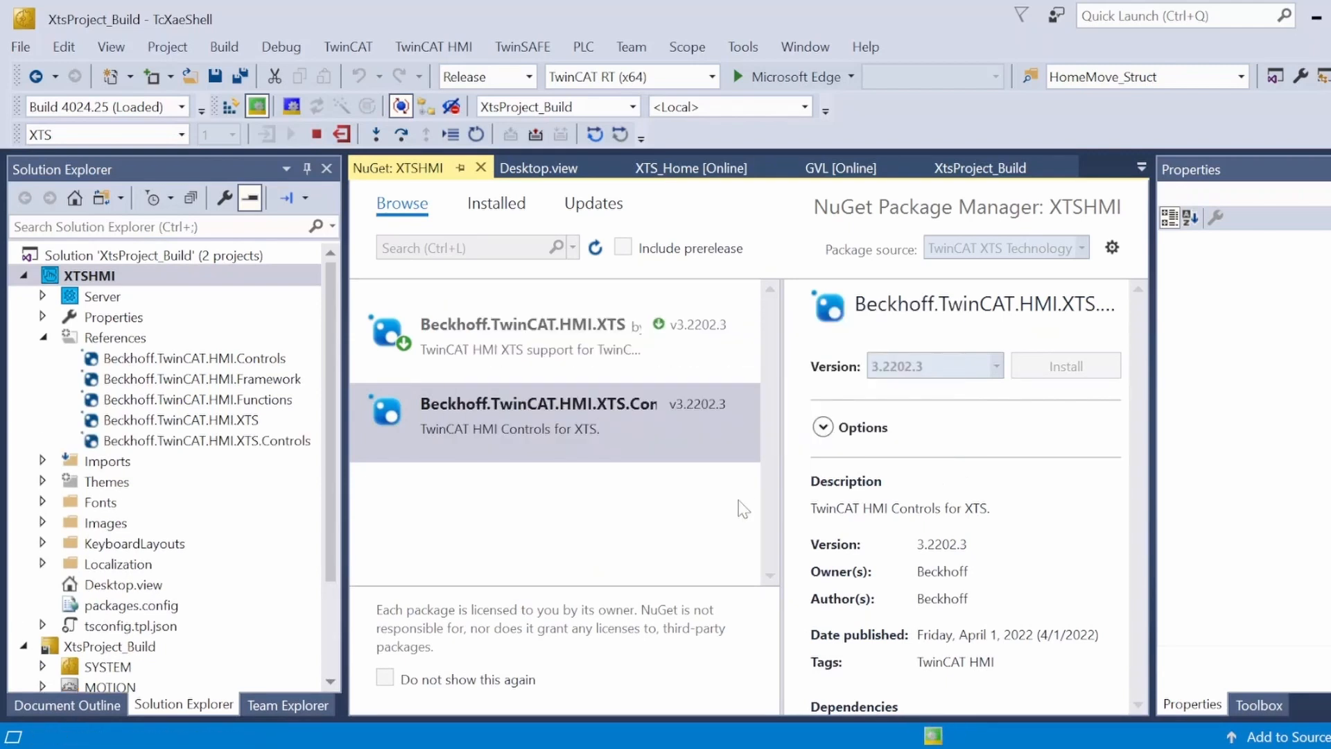
Open the TcXtsHmiServerExtension configuration under the XTSHMI server, expand the Local target system and accept its settings
{"action": "left_click", "coordinate": [43, 296]}
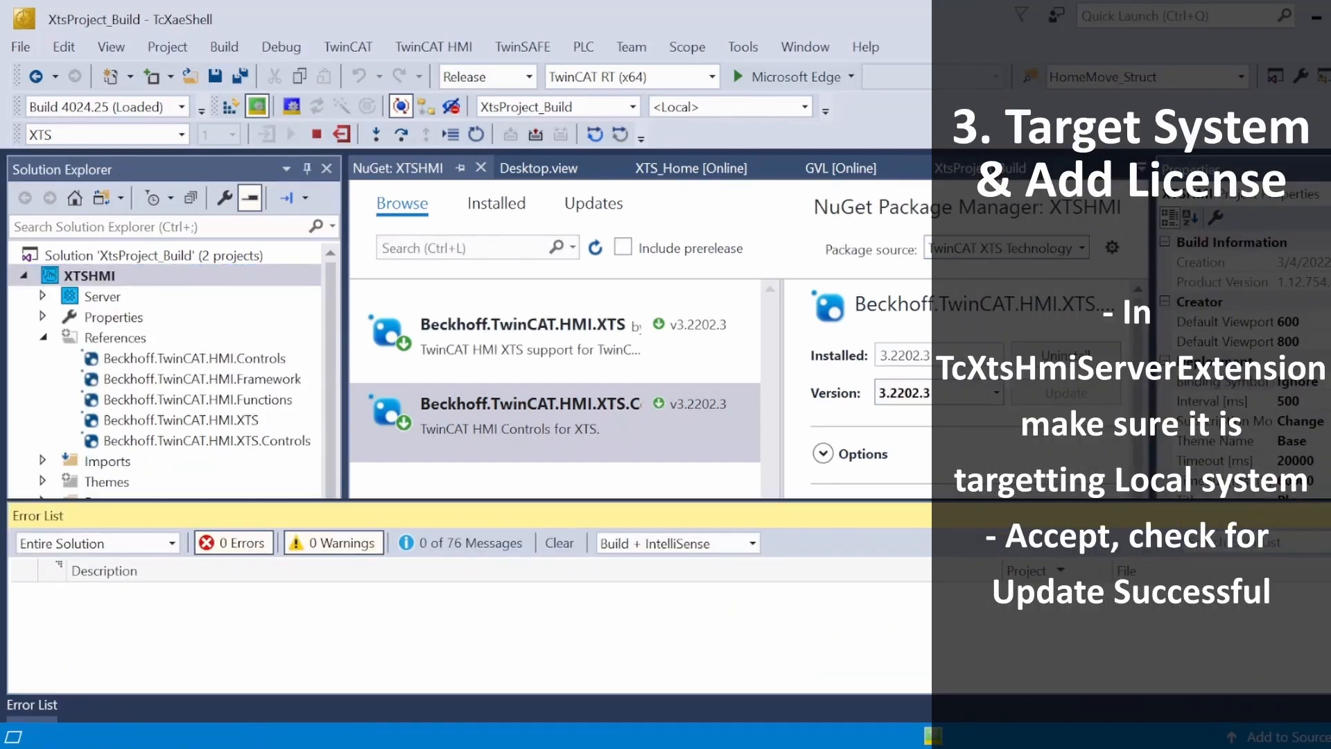
{"action": "left_click", "coordinate": [53, 368]}
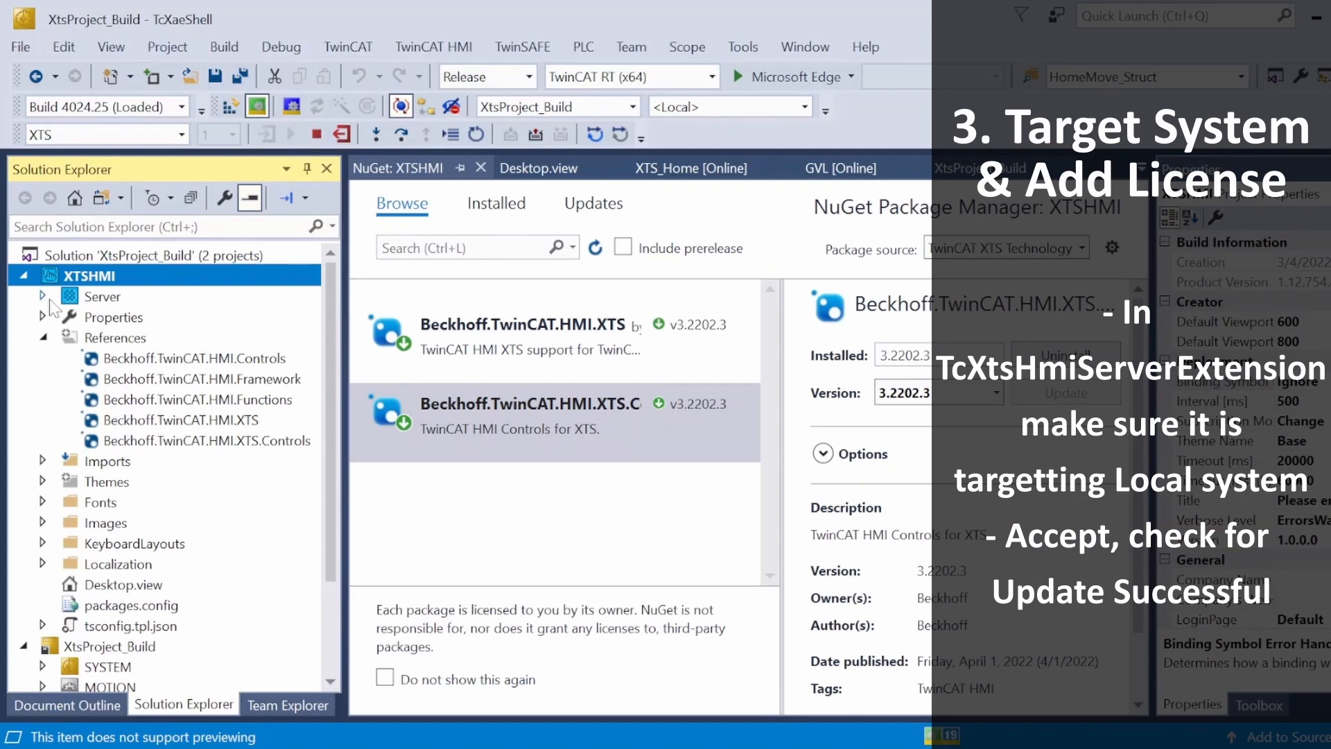
{"action": "left_click", "coordinate": [43, 297]}
{"action": "left_click", "coordinate": [147, 360]}
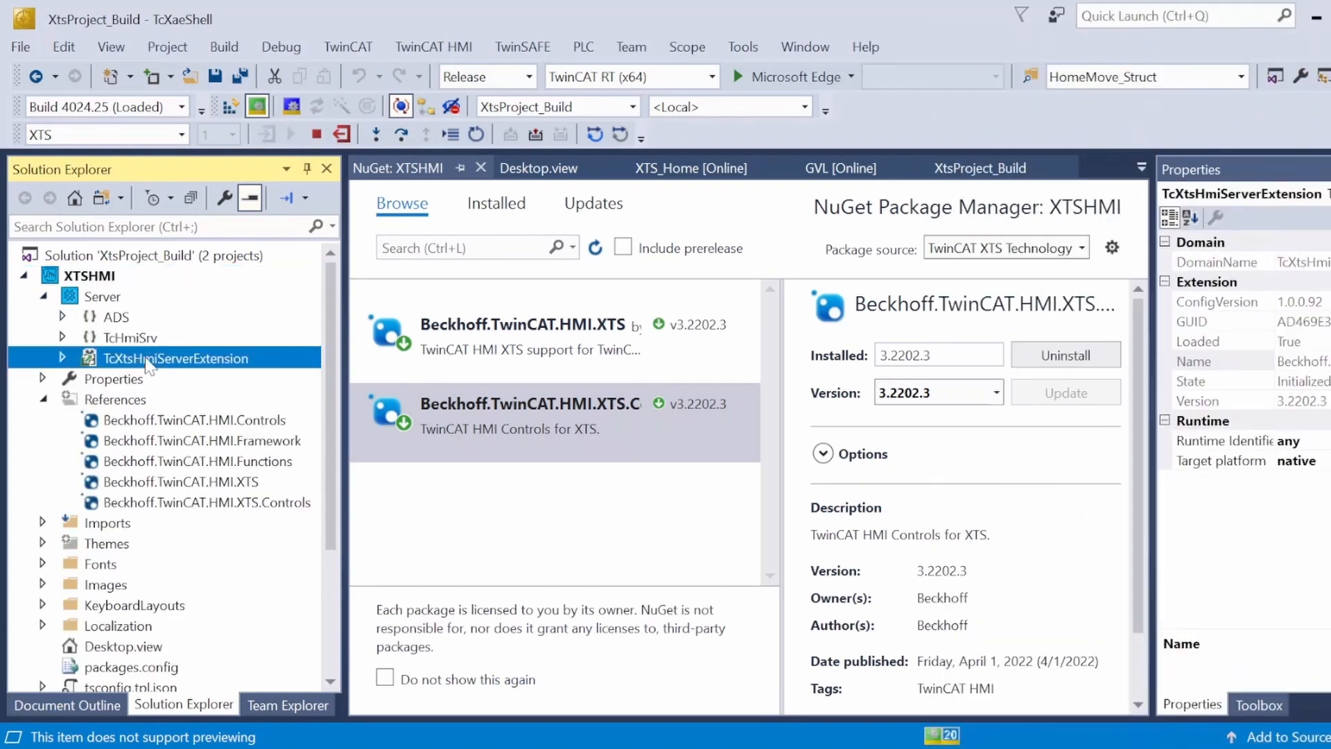
{"action": "double_click", "coordinate": [148, 359]}
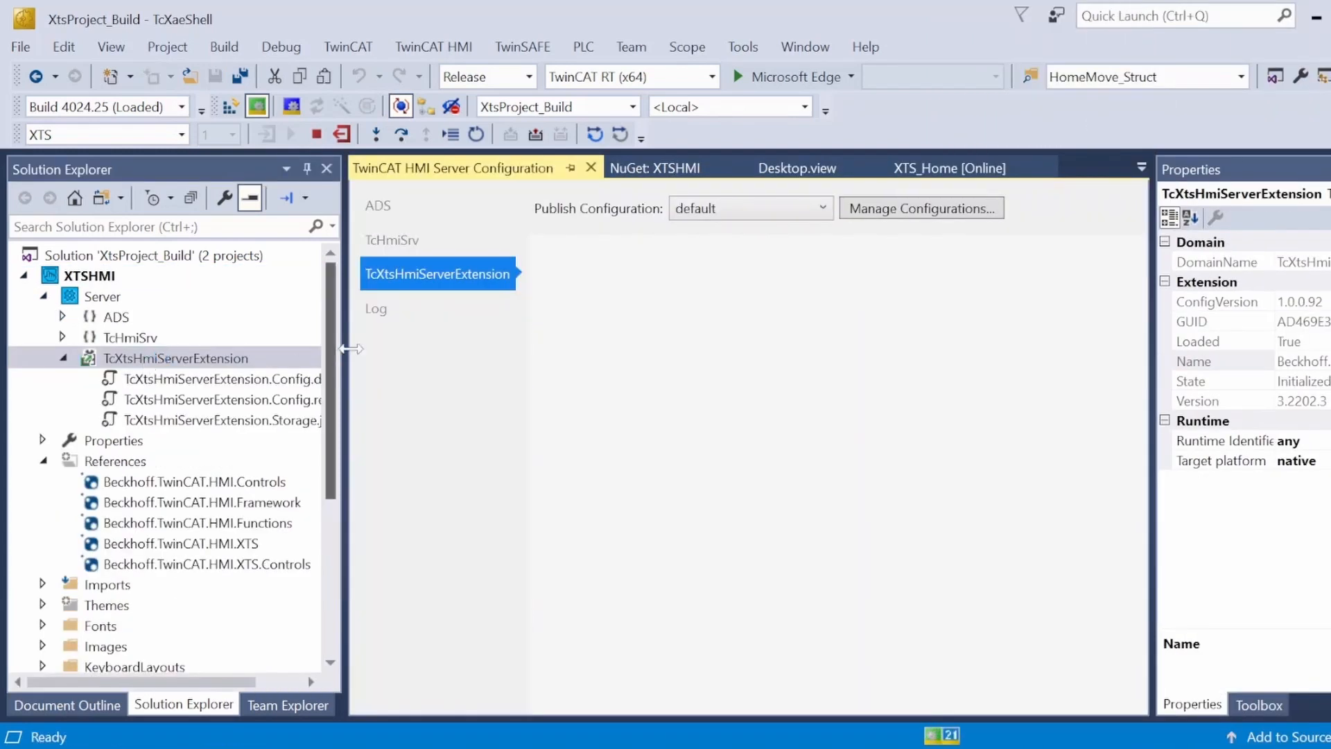
{"action": "left_click", "coordinate": [576, 318]}
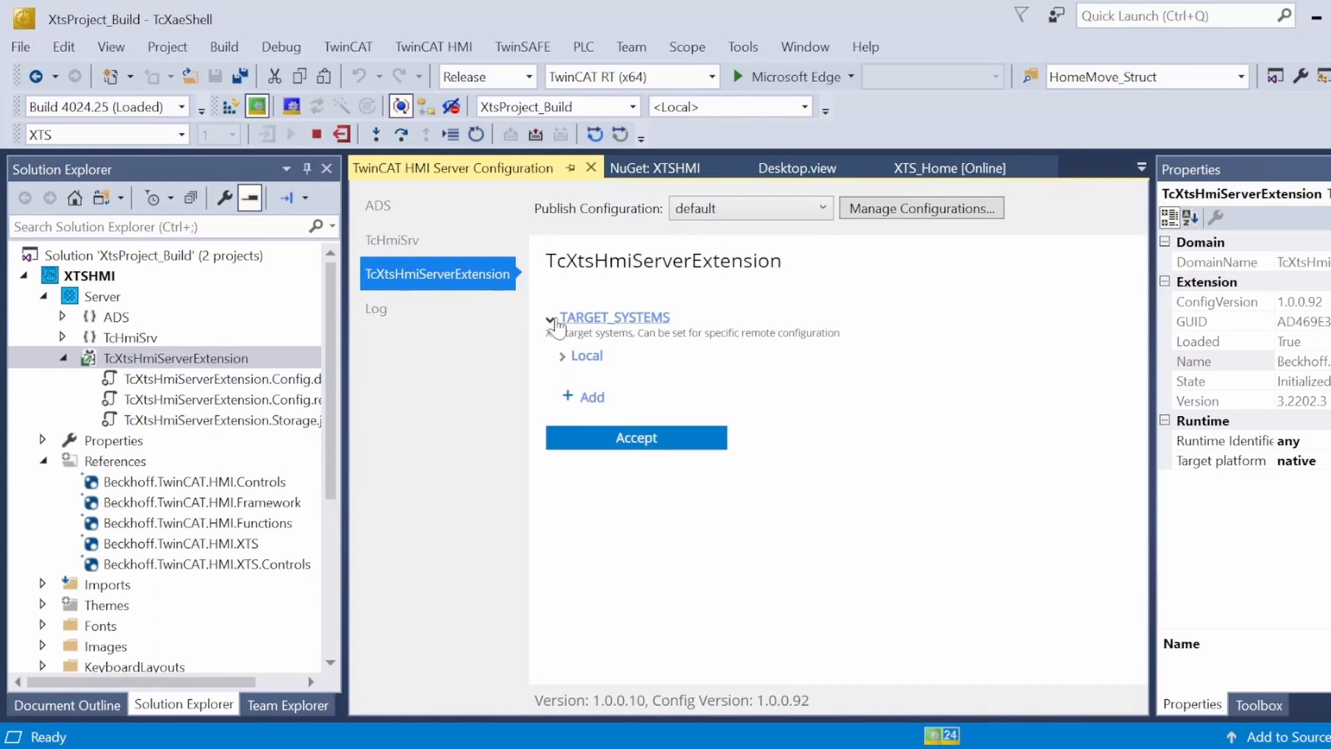
{"action": "left_click", "coordinate": [570, 357]}
{"action": "left_click", "coordinate": [658, 616]}
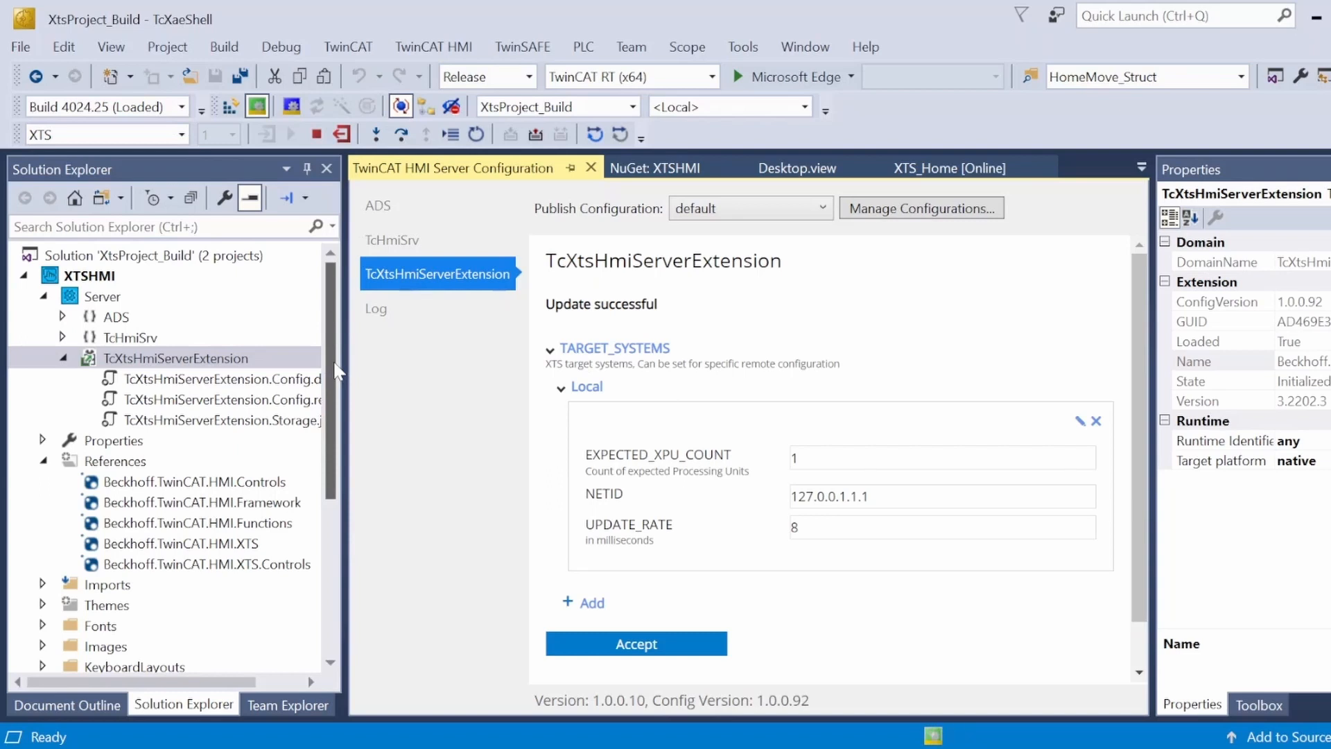
Add the TF2200 TC3 HMI Extension SDK cpu license in the license management of XtsProject_Build
{"action": "scroll", "coordinate": [154, 425], "scroll_direction": "down", "scroll_amount": 4}
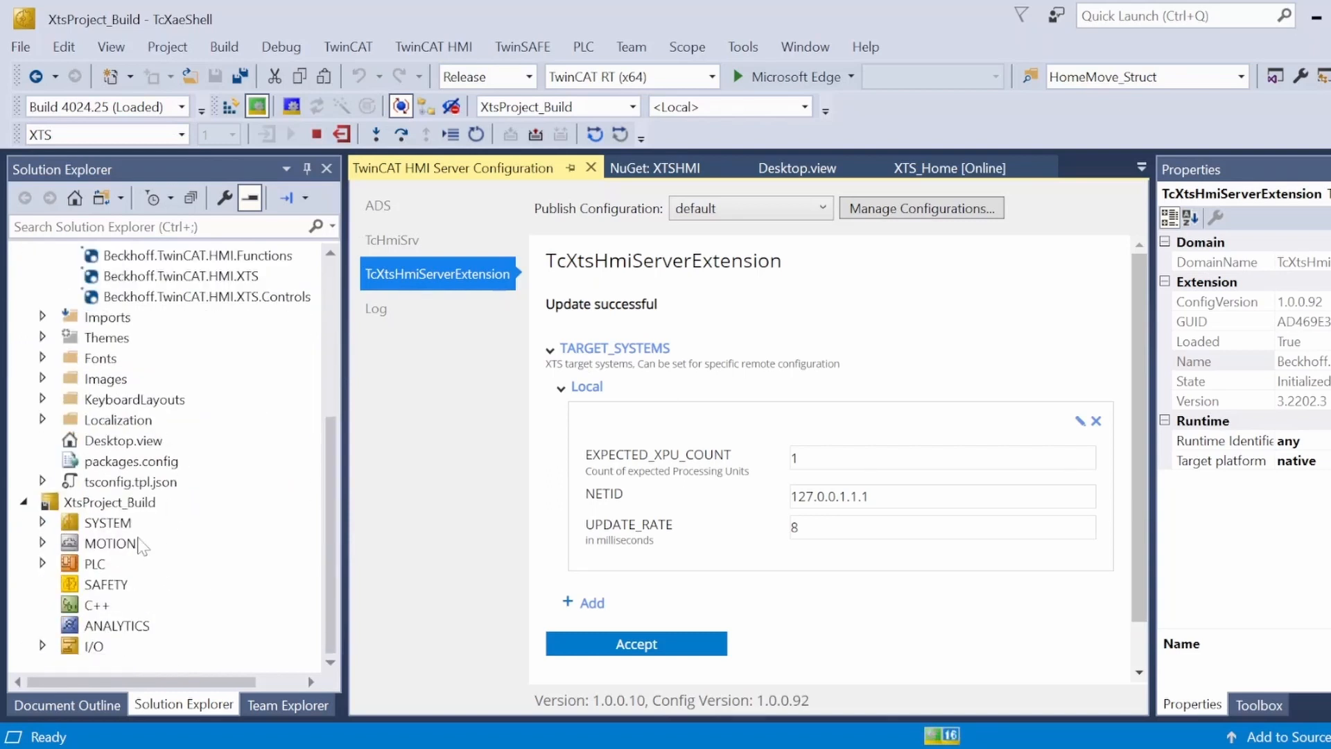
{"action": "left_click", "coordinate": [104, 523]}
{"action": "left_click", "coordinate": [42, 523]}
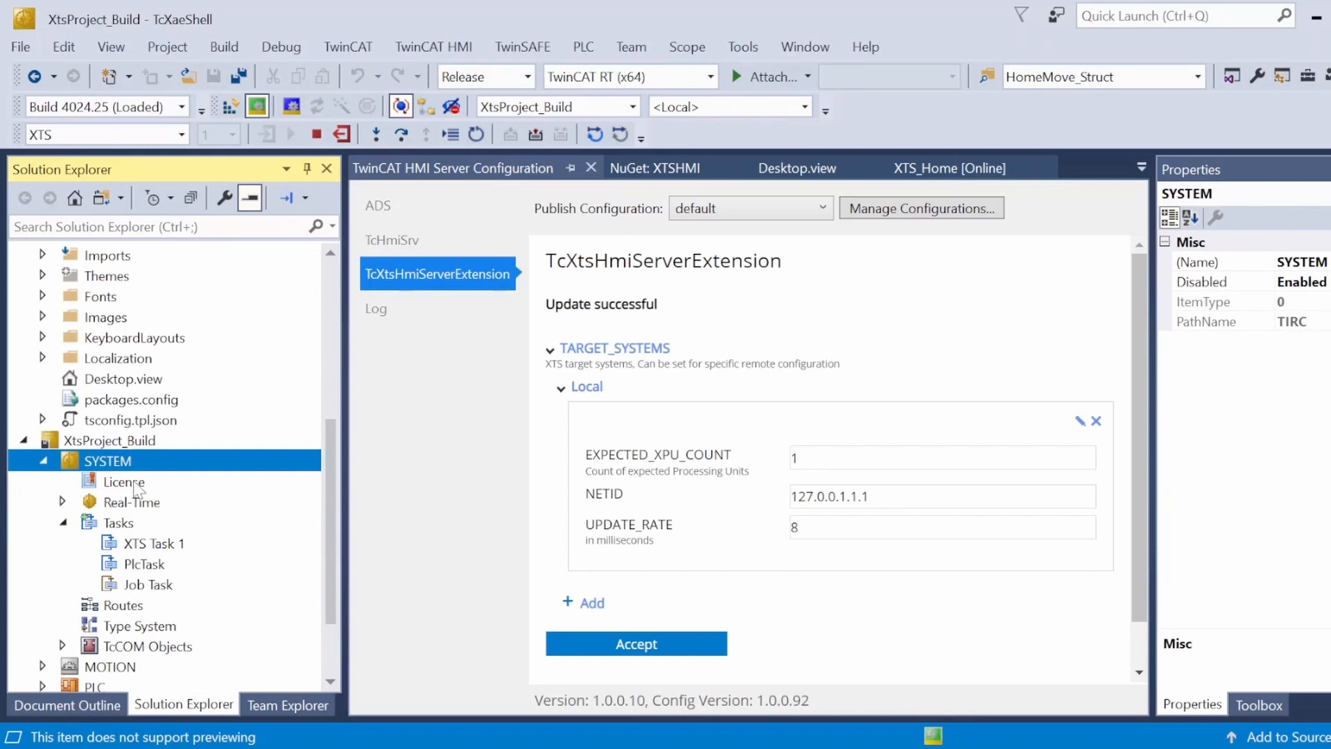
{"action": "double_click", "coordinate": [125, 482]}
{"action": "left_click", "coordinate": [589, 201]}
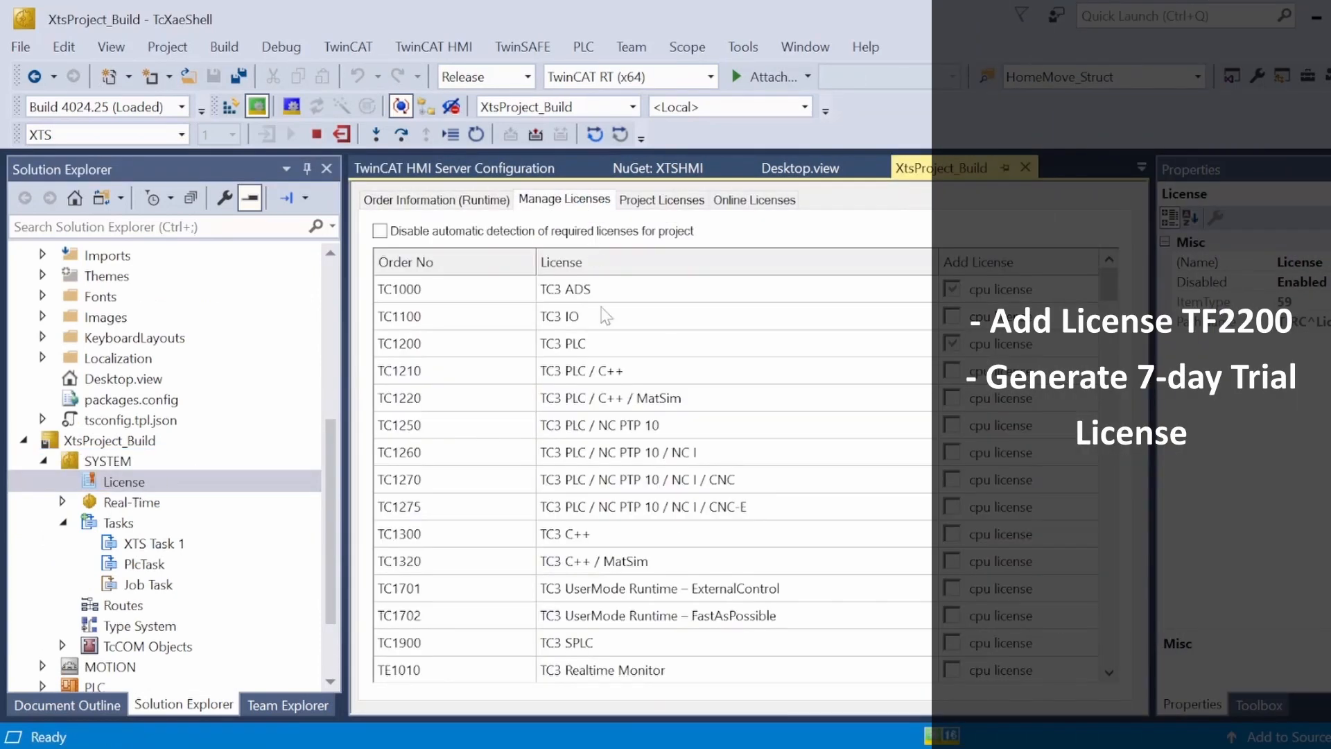
{"action": "scroll", "coordinate": [606, 317], "scroll_direction": "down", "scroll_amount": 8}
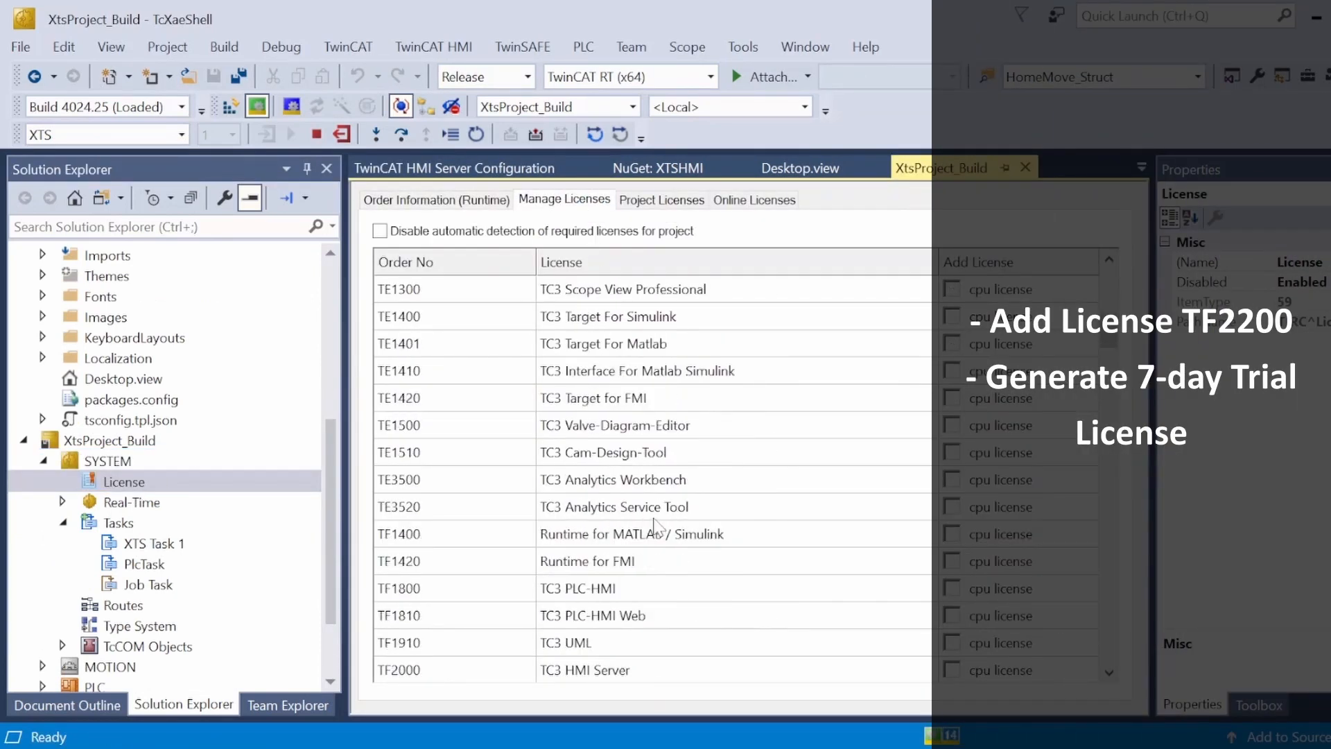
{"action": "scroll", "coordinate": [656, 527], "scroll_direction": "down", "scroll_amount": 6}
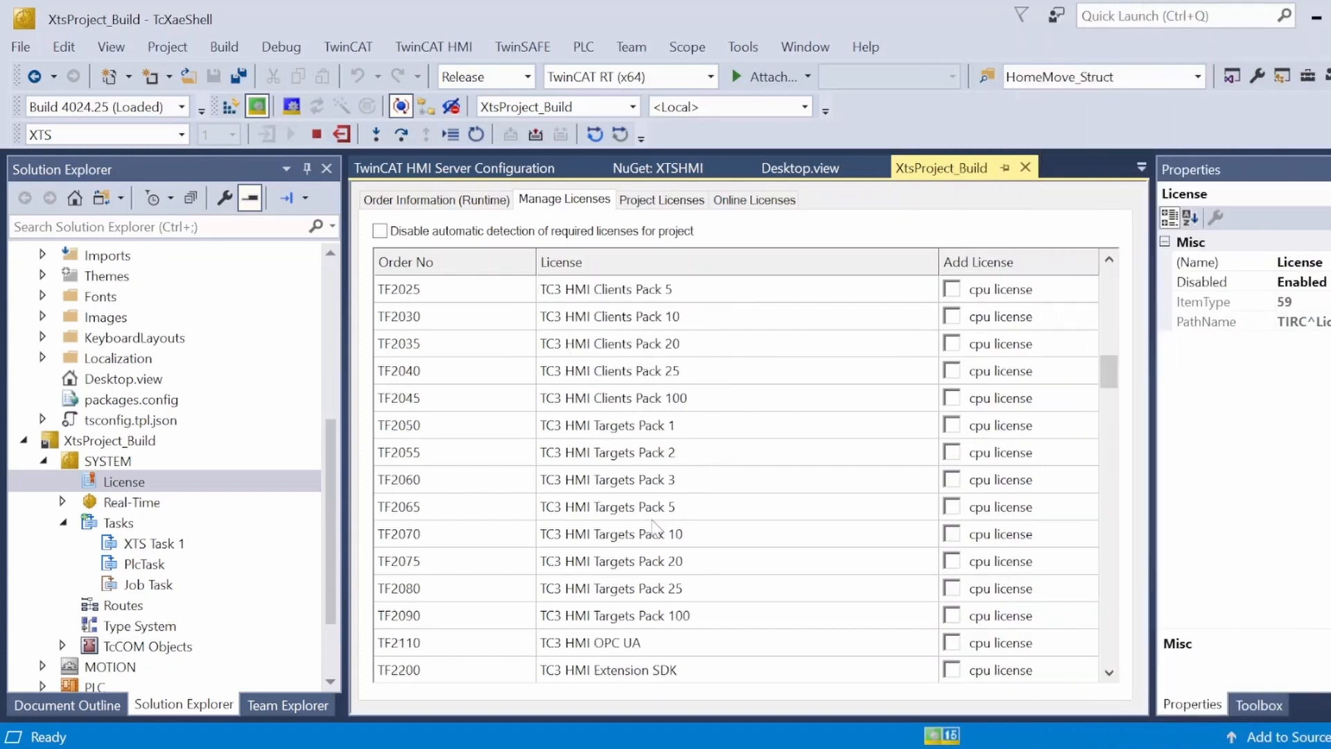
{"action": "left_click", "coordinate": [451, 676]}
{"action": "scroll", "coordinate": [951, 619], "scroll_direction": "down", "scroll_amount": 2}
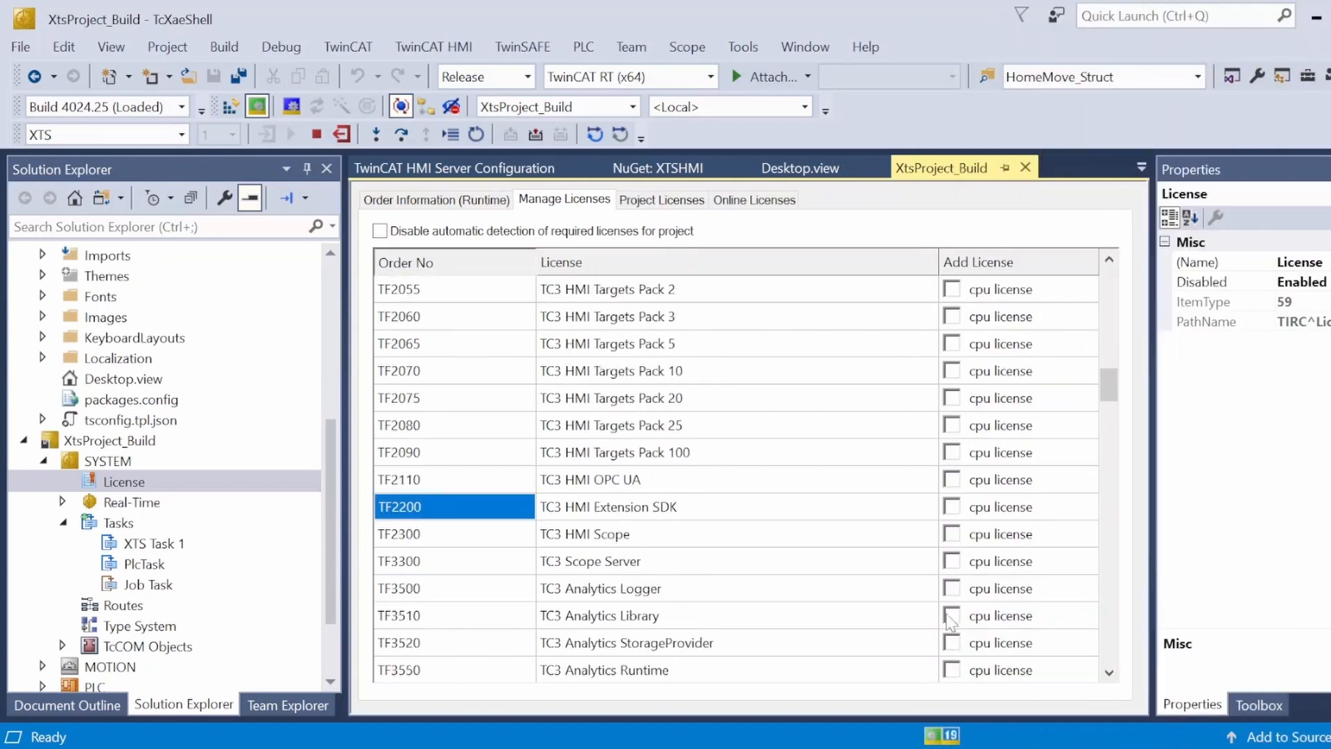
{"action": "left_click", "coordinate": [611, 513]}
{"action": "left_click", "coordinate": [958, 510]}
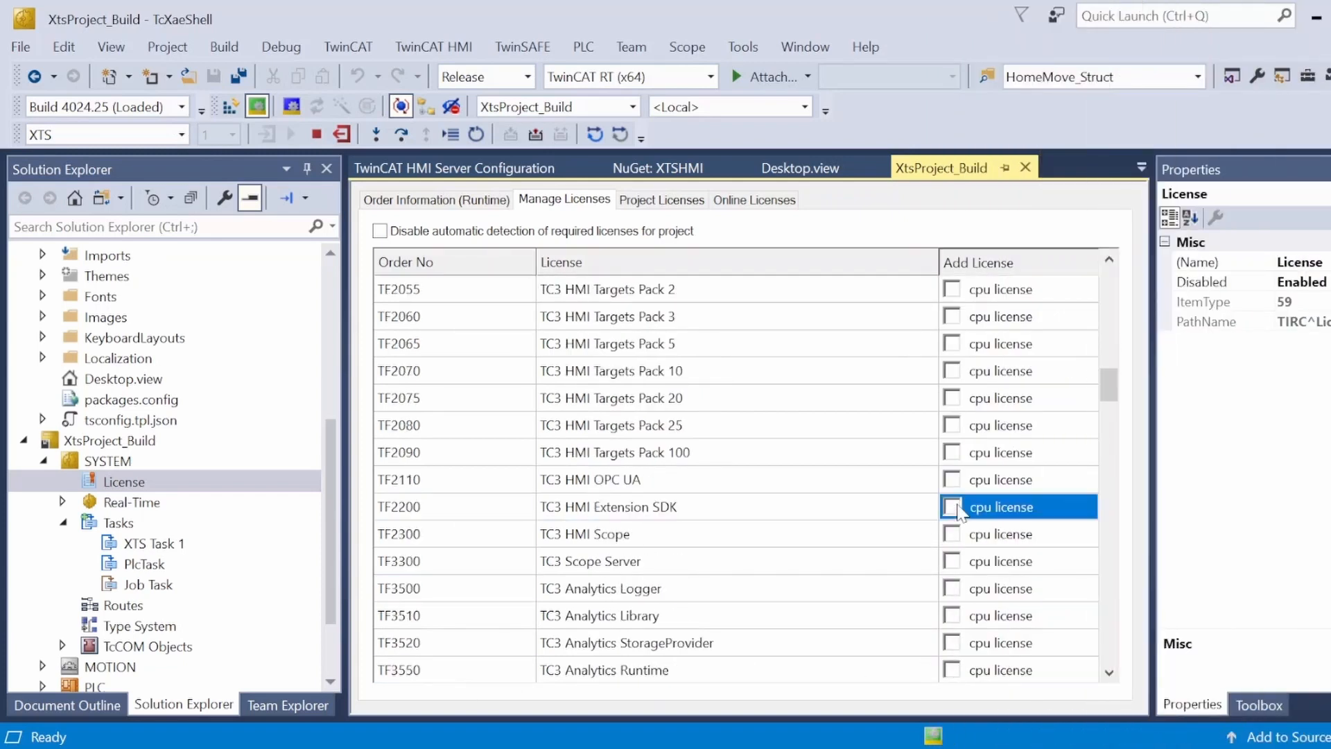
Generate a 7-day trial license for the project, entering the requested security code and acknowledging the generated file
{"action": "left_click", "coordinate": [488, 201]}
{"action": "left_click", "coordinate": [498, 496]}
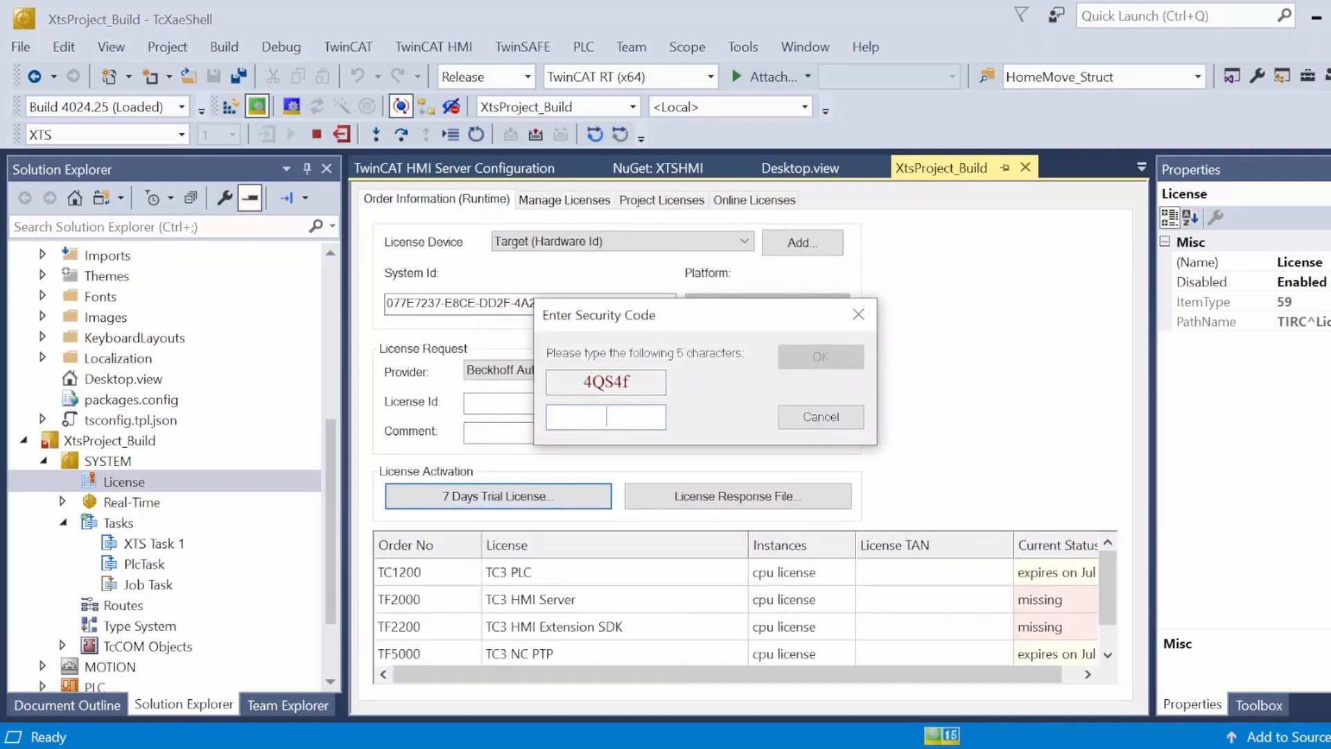
{"action": "type", "text": "4QS4f"}
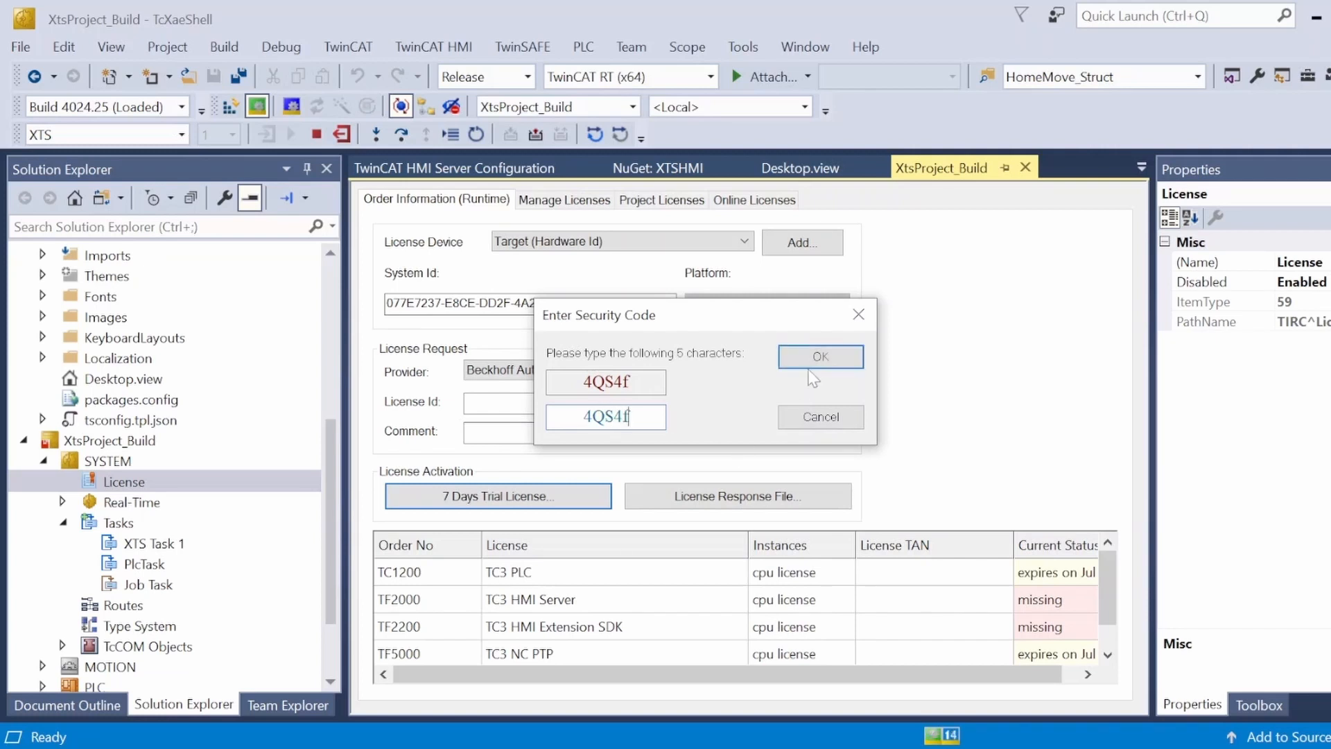
{"action": "left_click", "coordinate": [816, 358]}
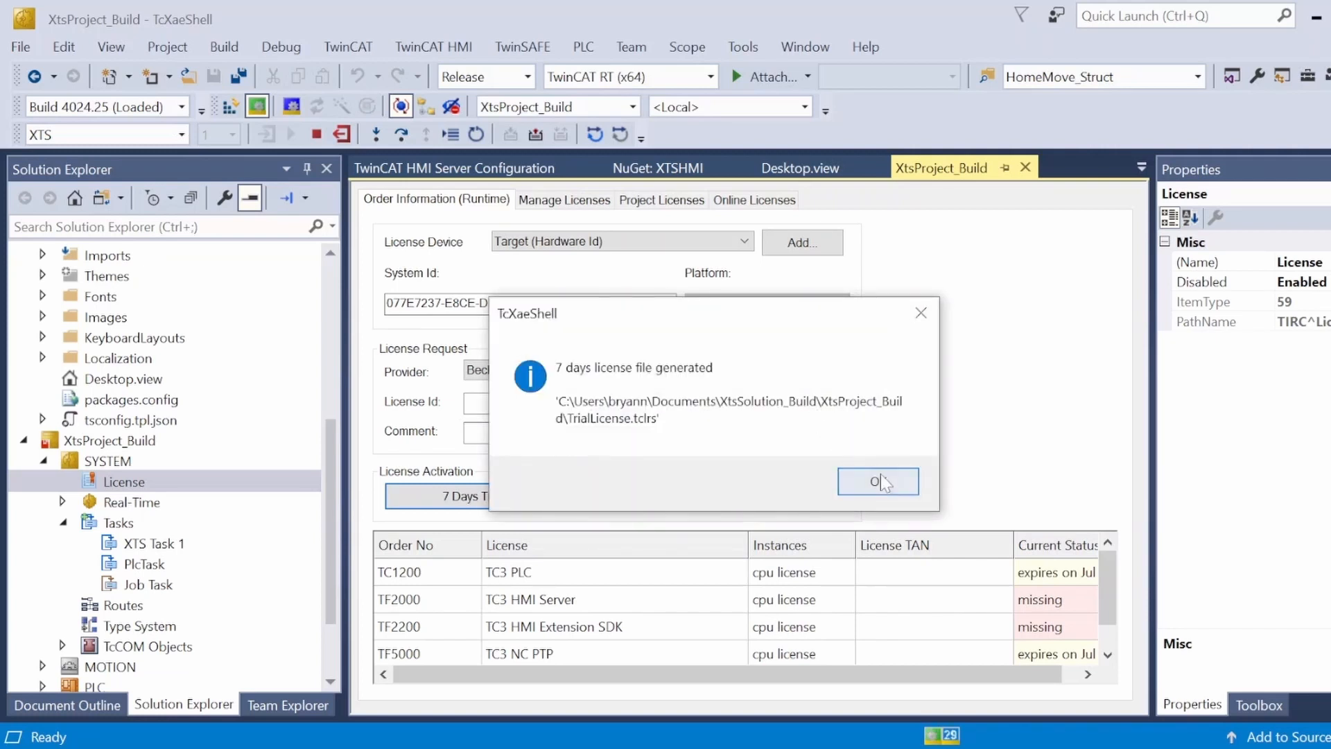
{"action": "left_click", "coordinate": [878, 480]}
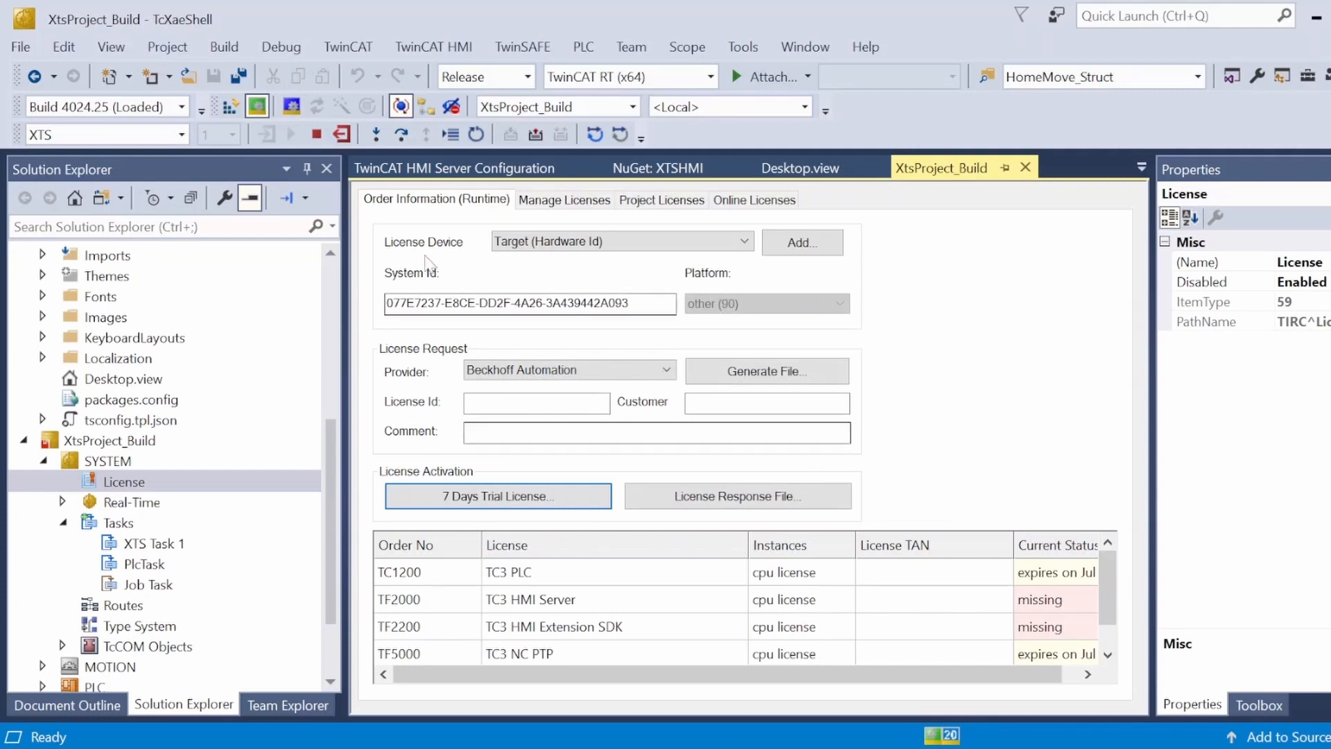
Restart the TwinCAT system in run mode and confirm the restart
{"action": "left_click", "coordinate": [257, 107]}
{"action": "left_click", "coordinate": [715, 464]}
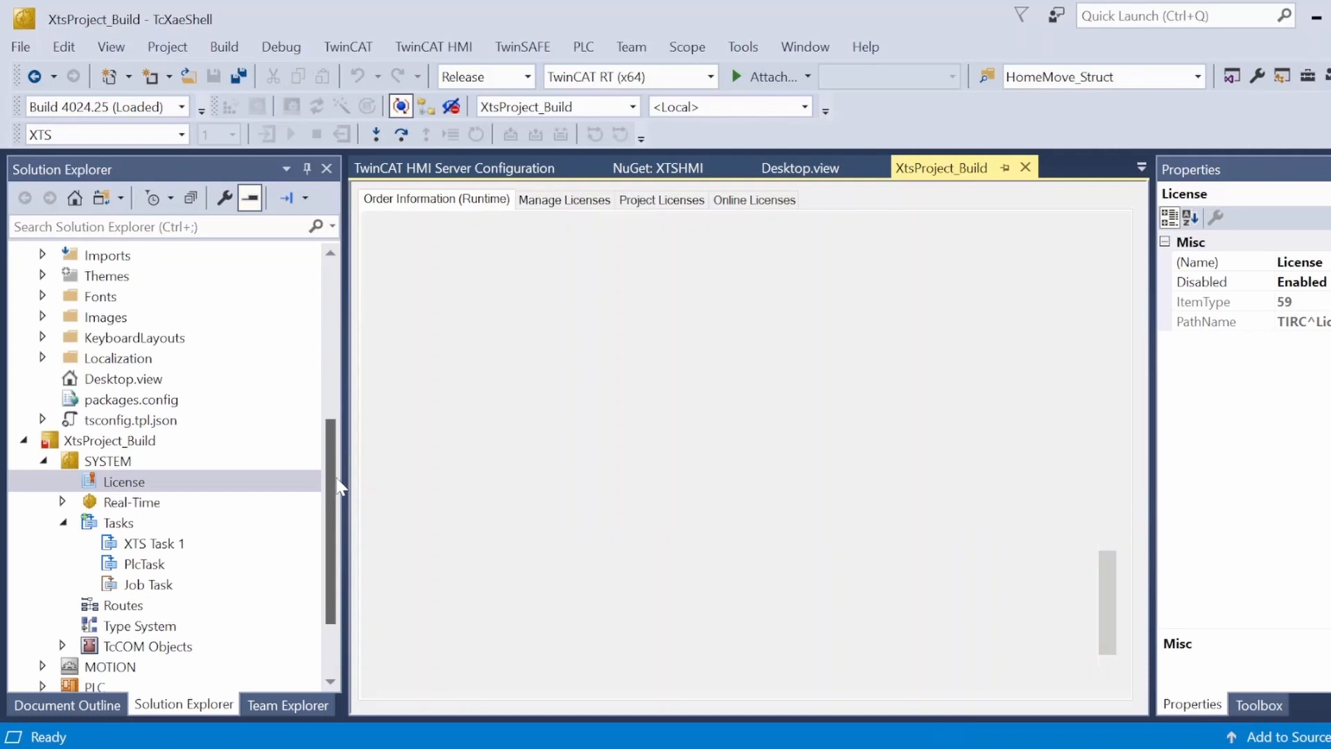
Open the Desktop.view page of the XTSHMI project in the designer
{"action": "left_click_drag", "start_coordinate": [337, 499], "coordinate": [337, 494]}
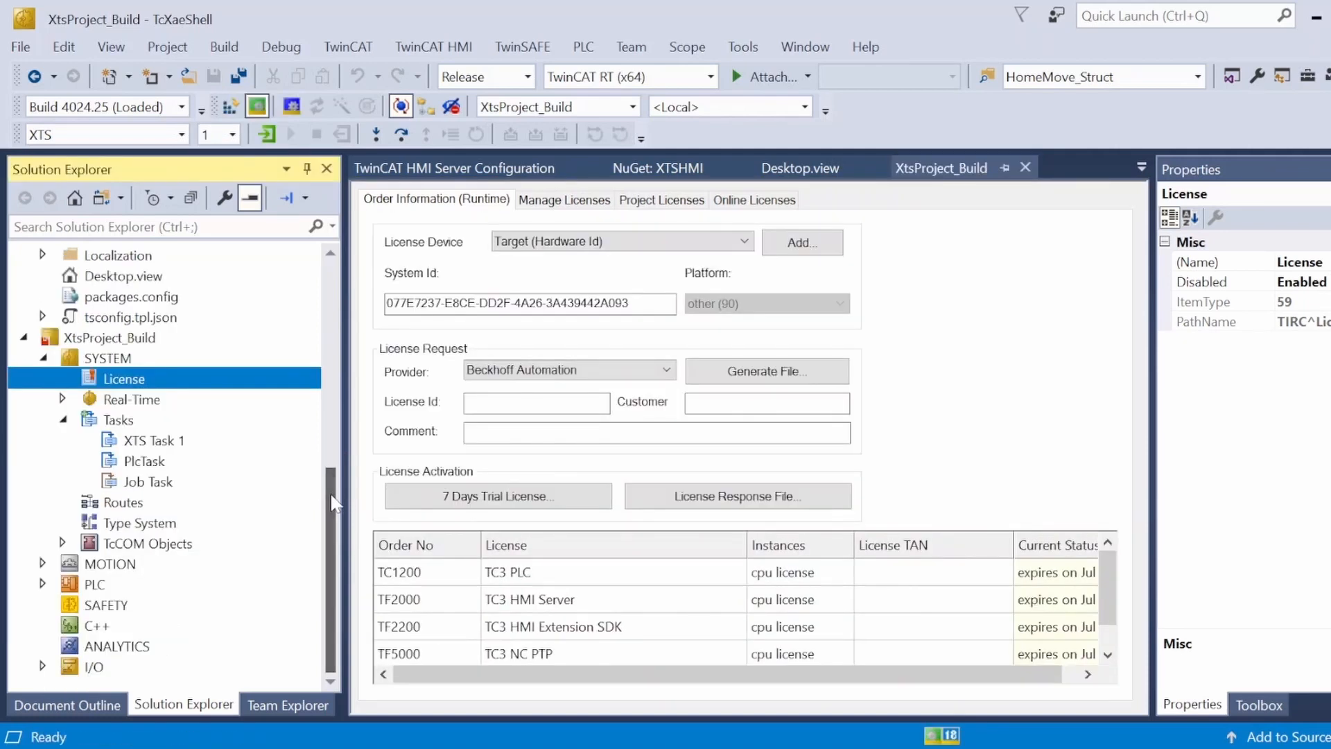
{"action": "scroll", "coordinate": [201, 483], "scroll_direction": "up", "scroll_amount": 3}
{"action": "left_click", "coordinate": [114, 463]}
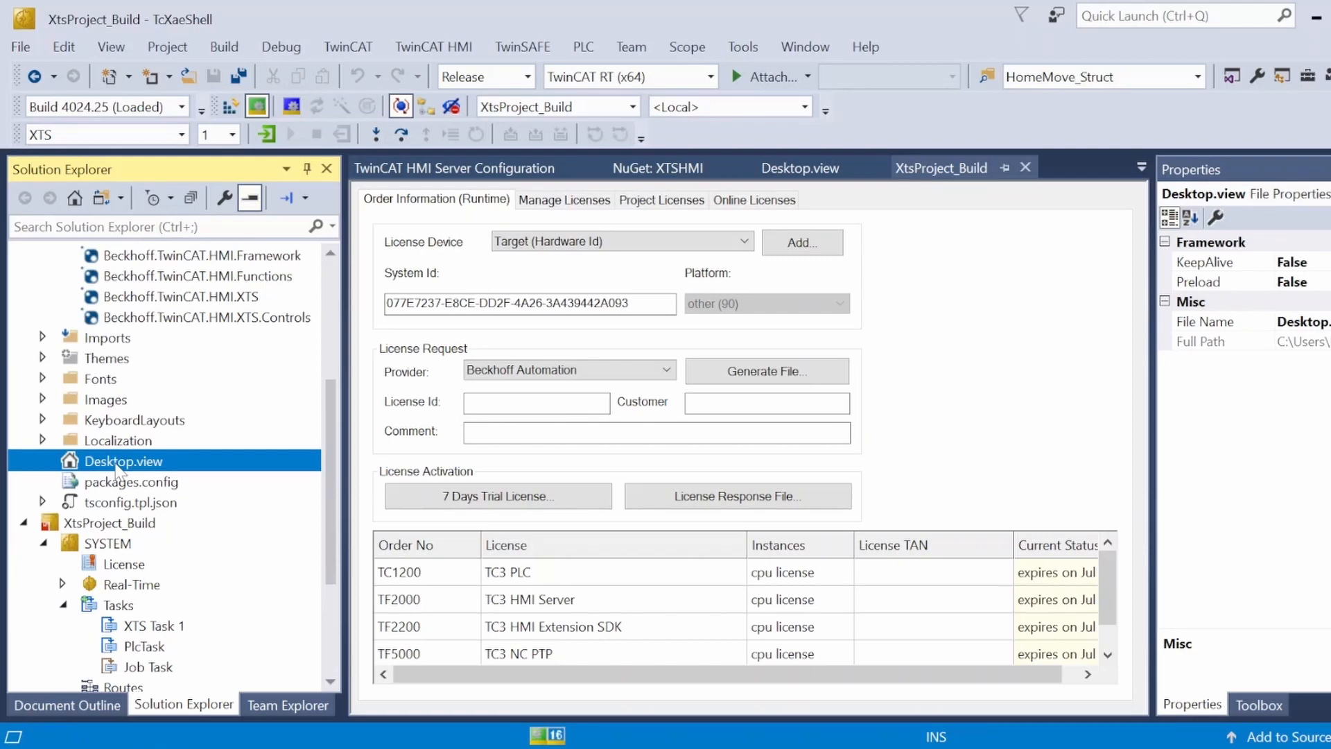
{"action": "double_click", "coordinate": [113, 466]}
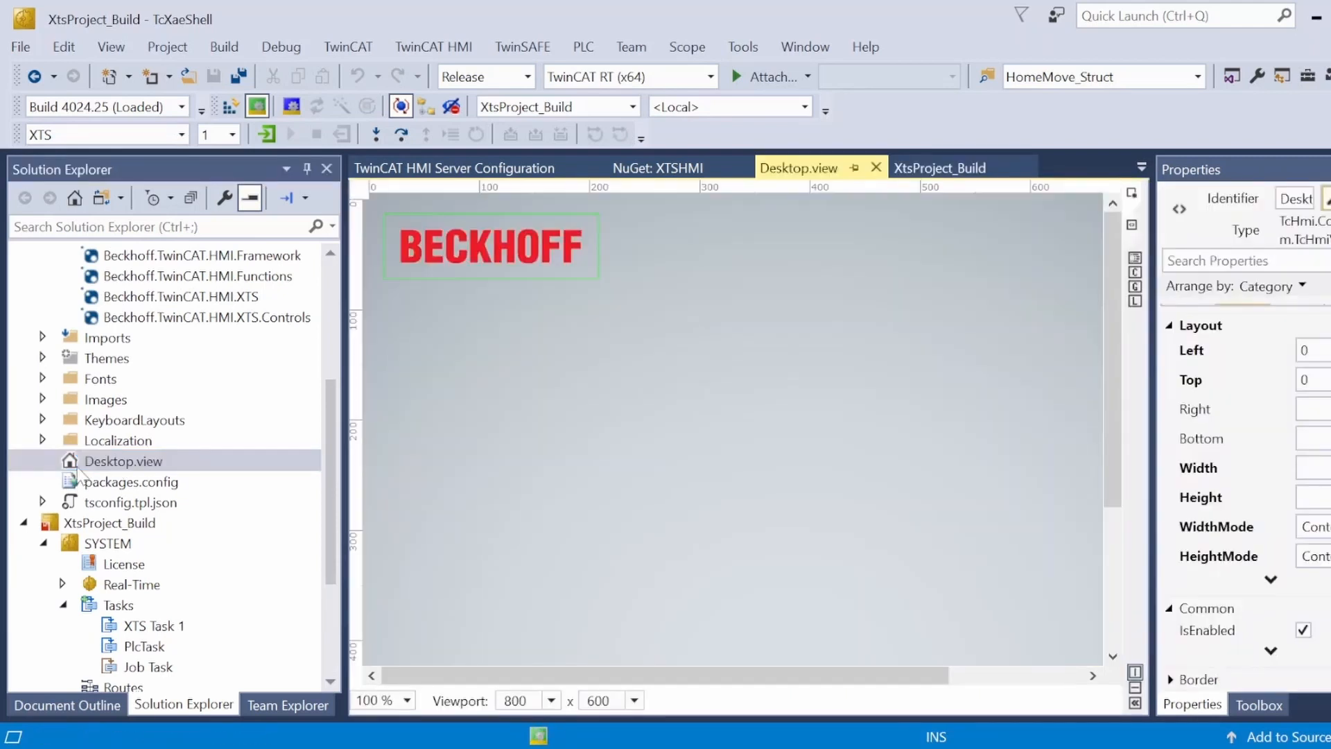
Place an XTS View control on the Desktop view, about 215 px from the left and 159 px from the top
{"action": "left_click", "coordinate": [1259, 705]}
{"action": "scroll", "coordinate": [1230, 619], "scroll_direction": "down", "scroll_amount": 7}
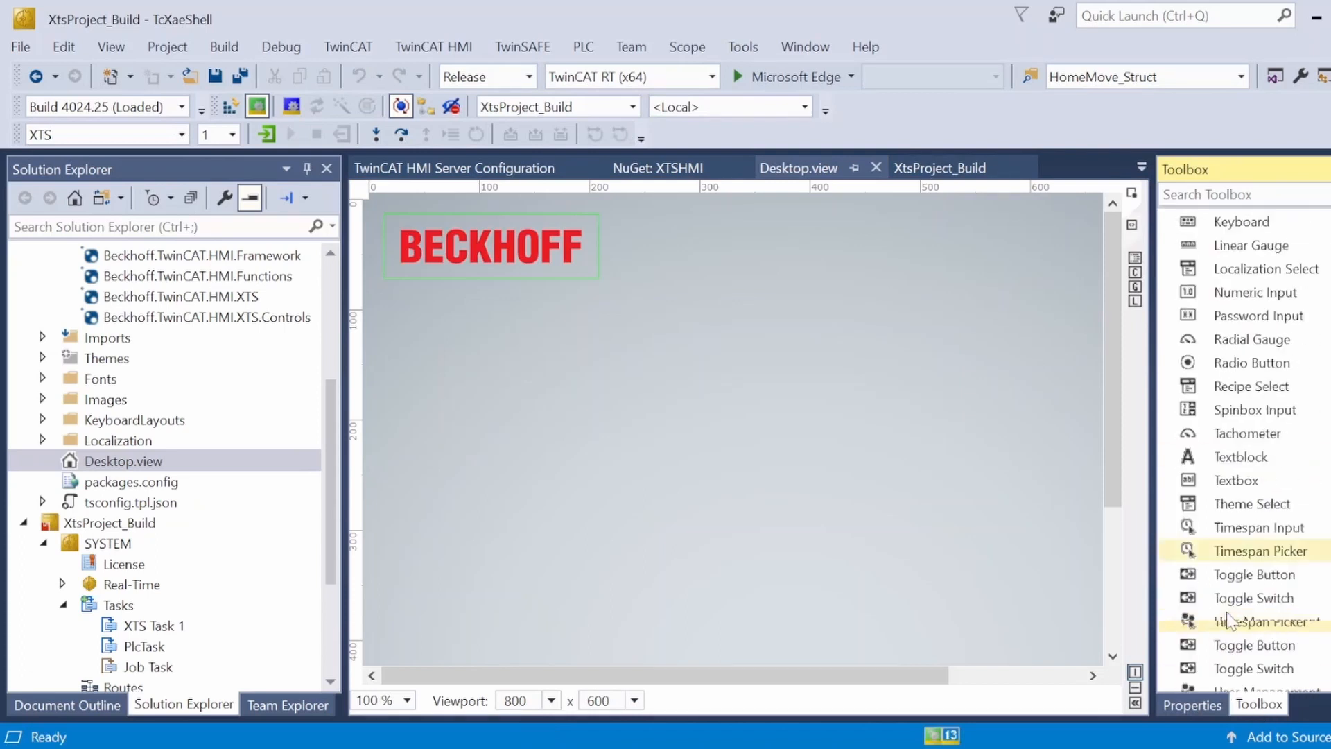
{"action": "scroll", "coordinate": [1231, 620], "scroll_direction": "down", "scroll_amount": 7}
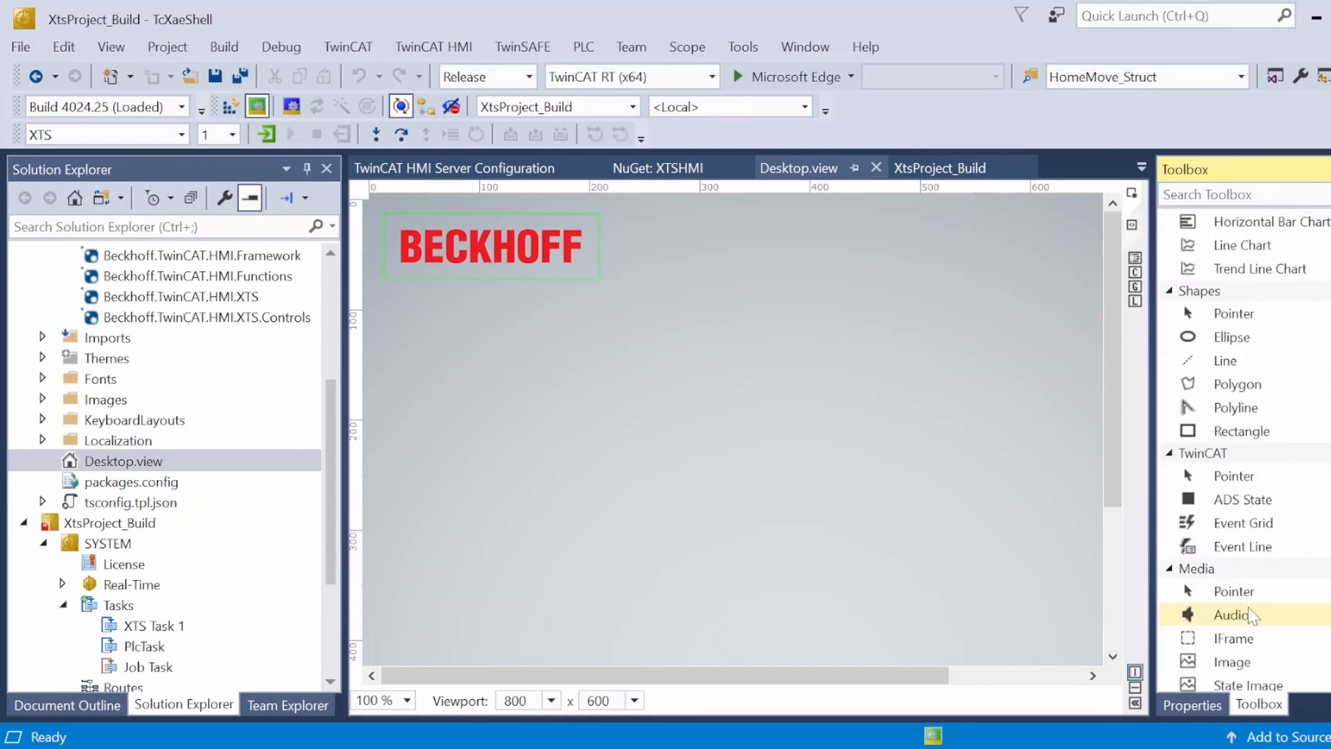
{"action": "scroll", "coordinate": [1251, 616], "scroll_direction": "down", "scroll_amount": 3}
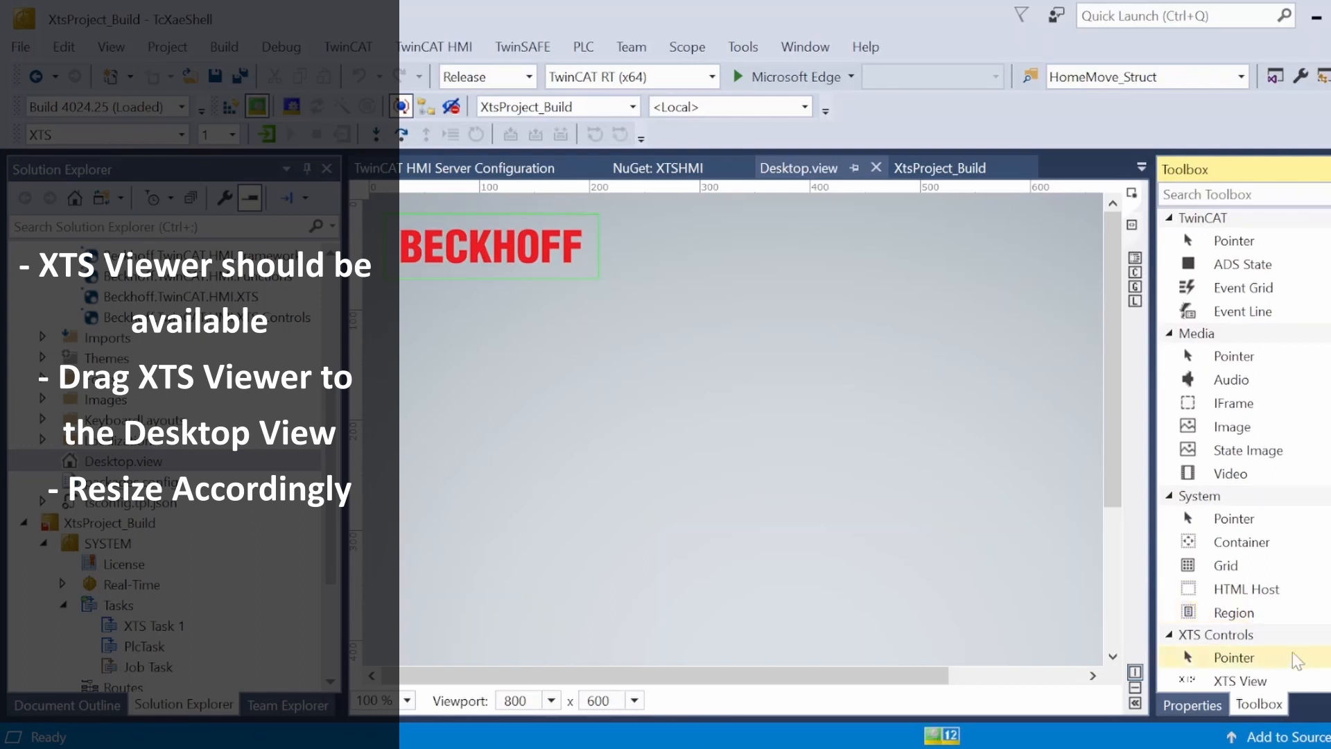
{"action": "left_click_drag", "start_coordinate": [1246, 679], "coordinate": [748, 478]}
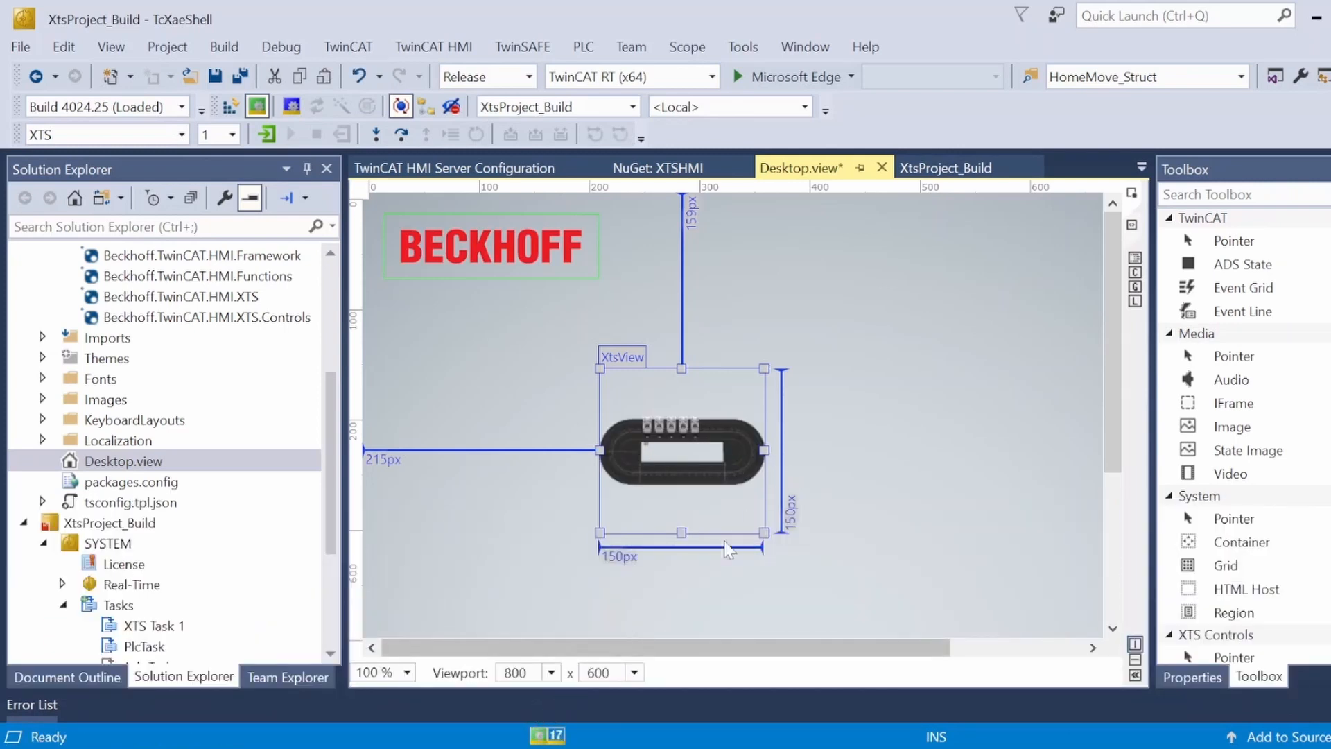
Enlarge and reposition the XTS View below the logo to left 0, top 100, about 508 px wide and 281 px high
{"action": "left_click_drag", "start_coordinate": [765, 370], "coordinate": [936, 304]}
{"action": "left_click_drag", "start_coordinate": [716, 447], "coordinate": [705, 432]}
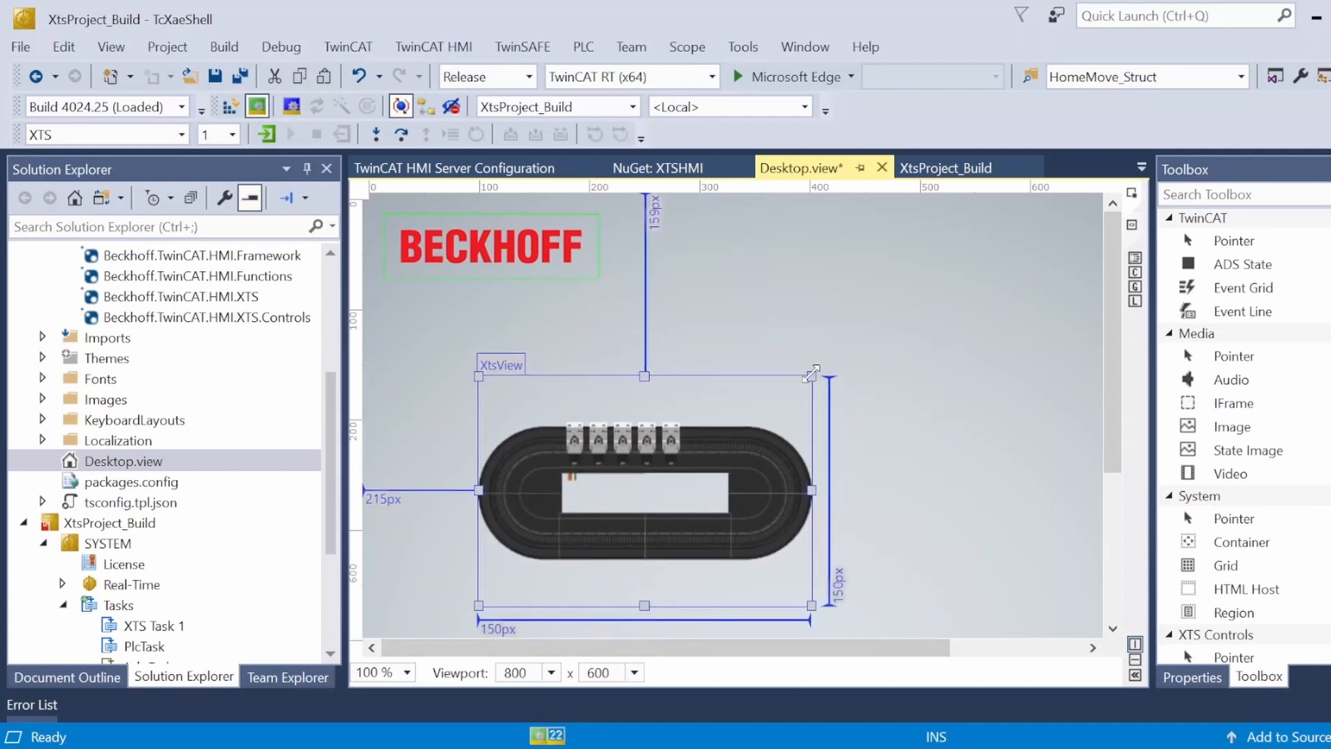
{"action": "left_click_drag", "start_coordinate": [821, 379], "coordinate": [960, 299]}
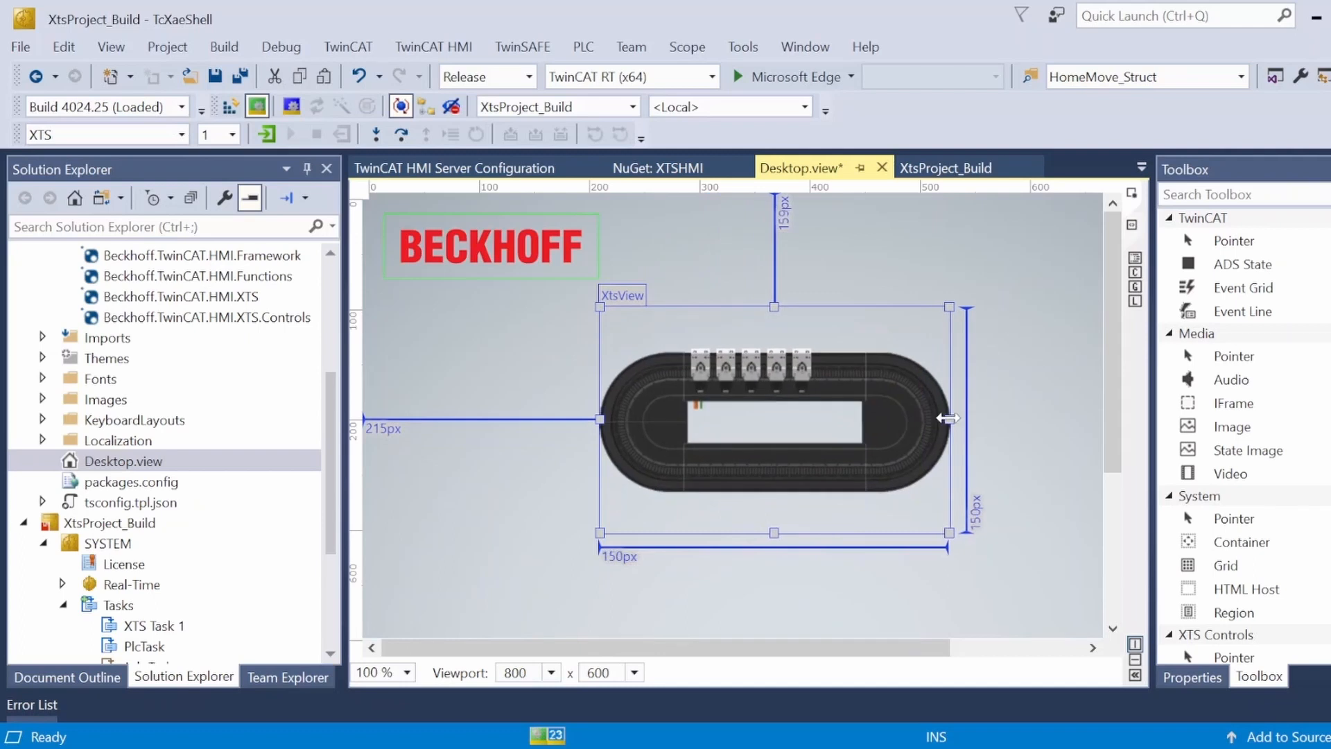
{"action": "left_click_drag", "start_coordinate": [805, 450], "coordinate": [974, 451]}
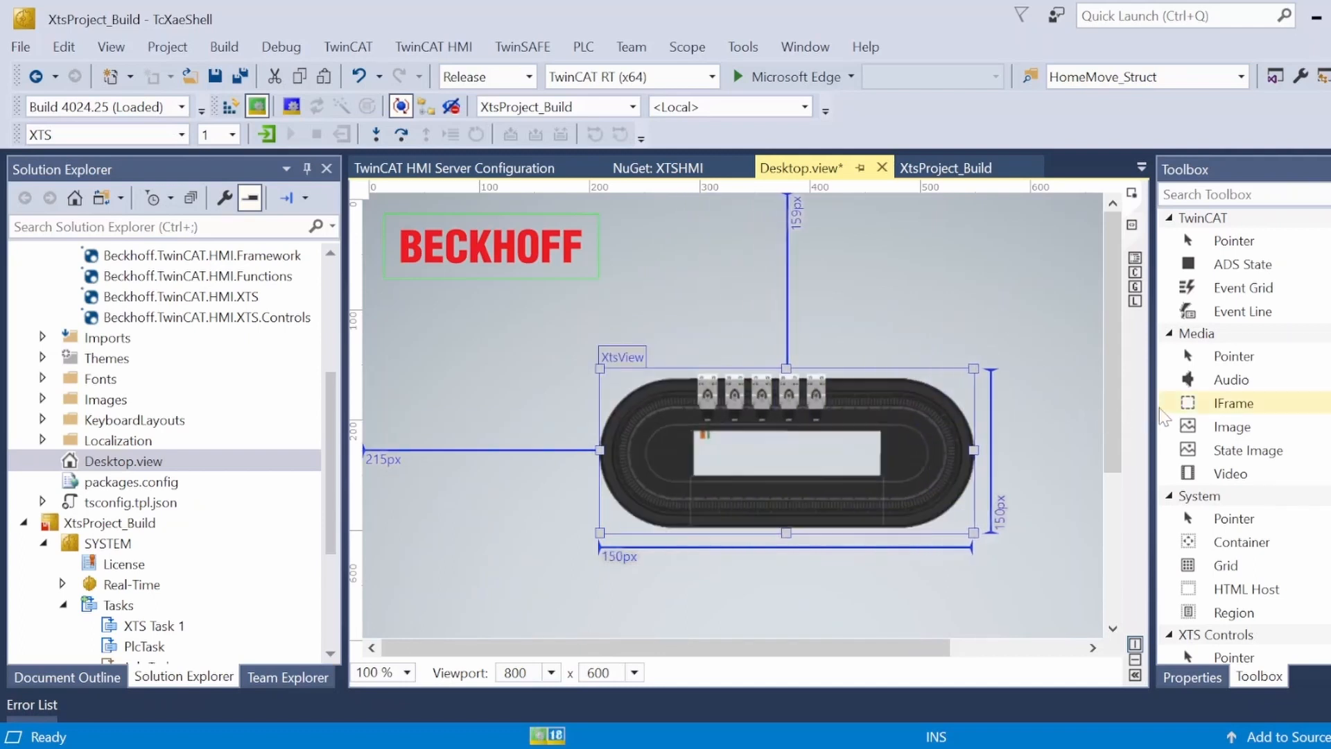
{"action": "left_click_drag", "start_coordinate": [598, 451], "coordinate": [448, 451]}
{"action": "left_click_drag", "start_coordinate": [763, 447], "coordinate": [1051, 447]}
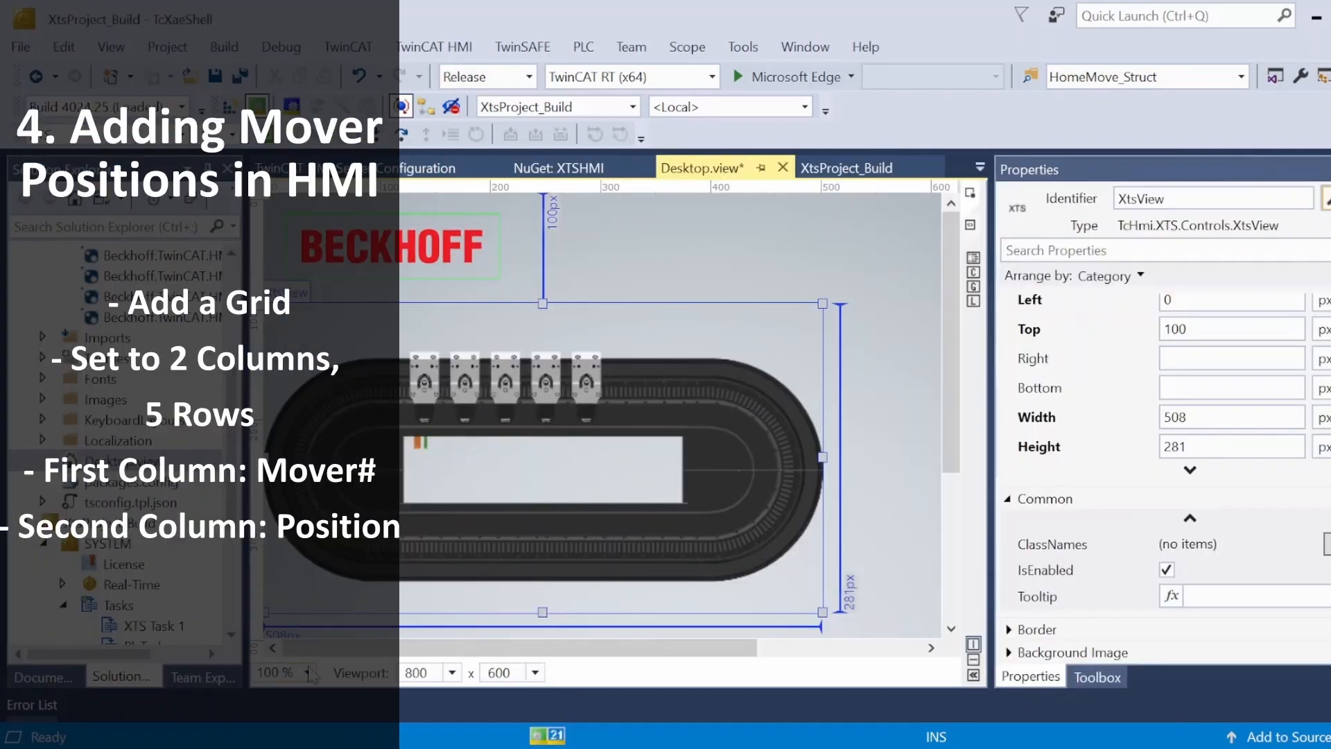
Place a 300 by 300 px Grid control directly to the right of the XTS View, 508 px from the left edge
{"action": "left_click", "coordinate": [308, 672]}
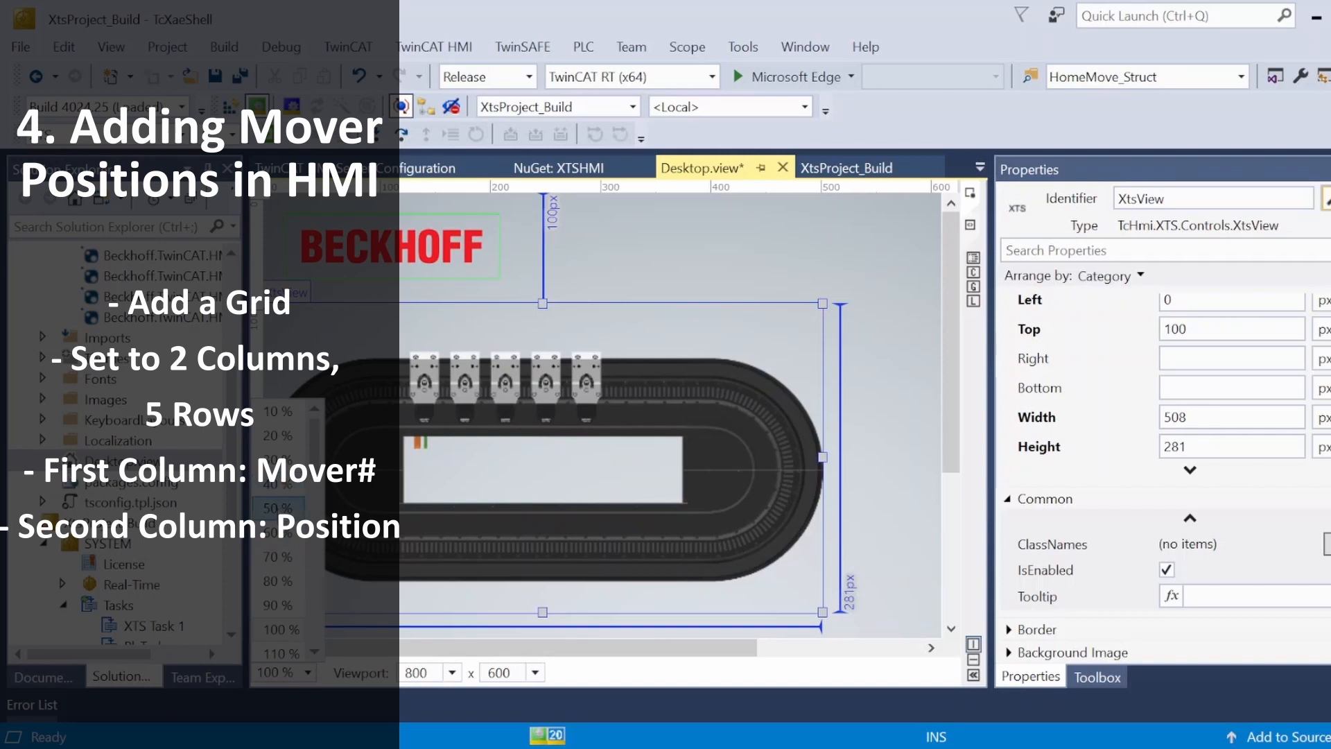
{"action": "left_click", "coordinate": [276, 507]}
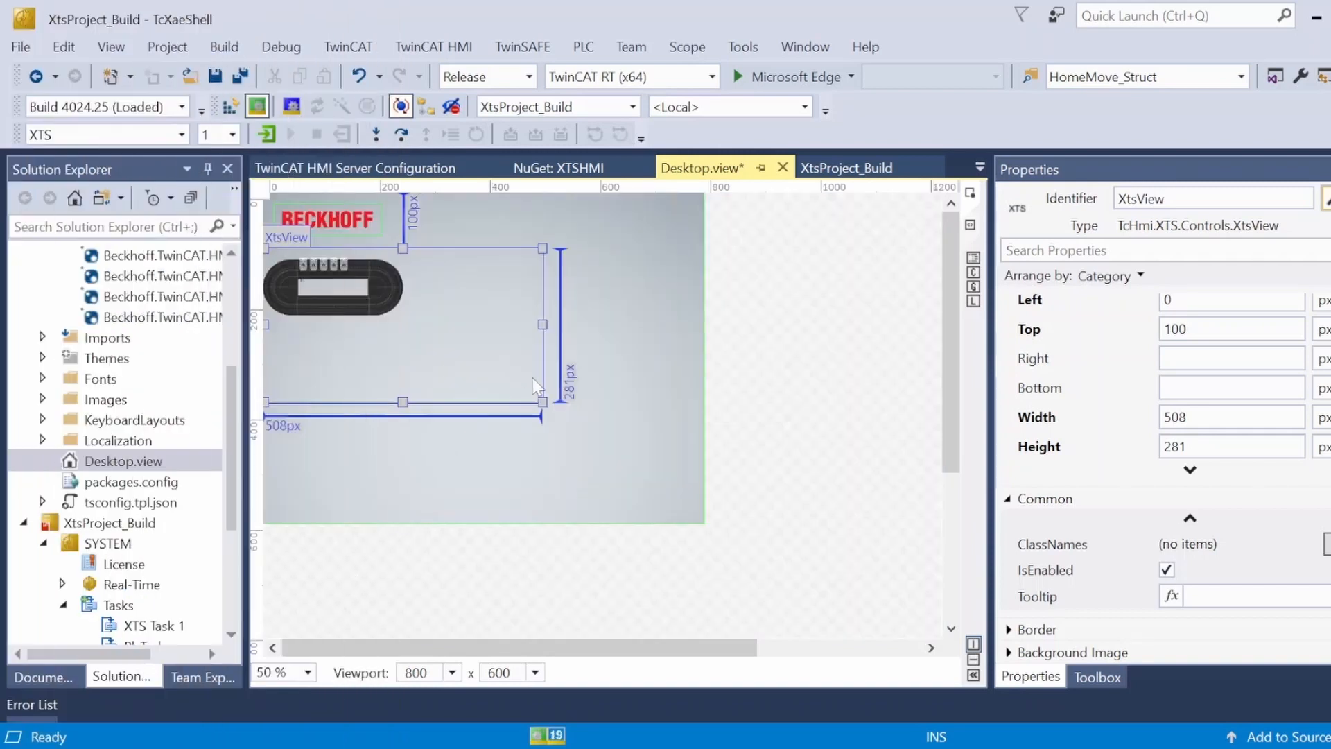
{"action": "left_click", "coordinate": [722, 416]}
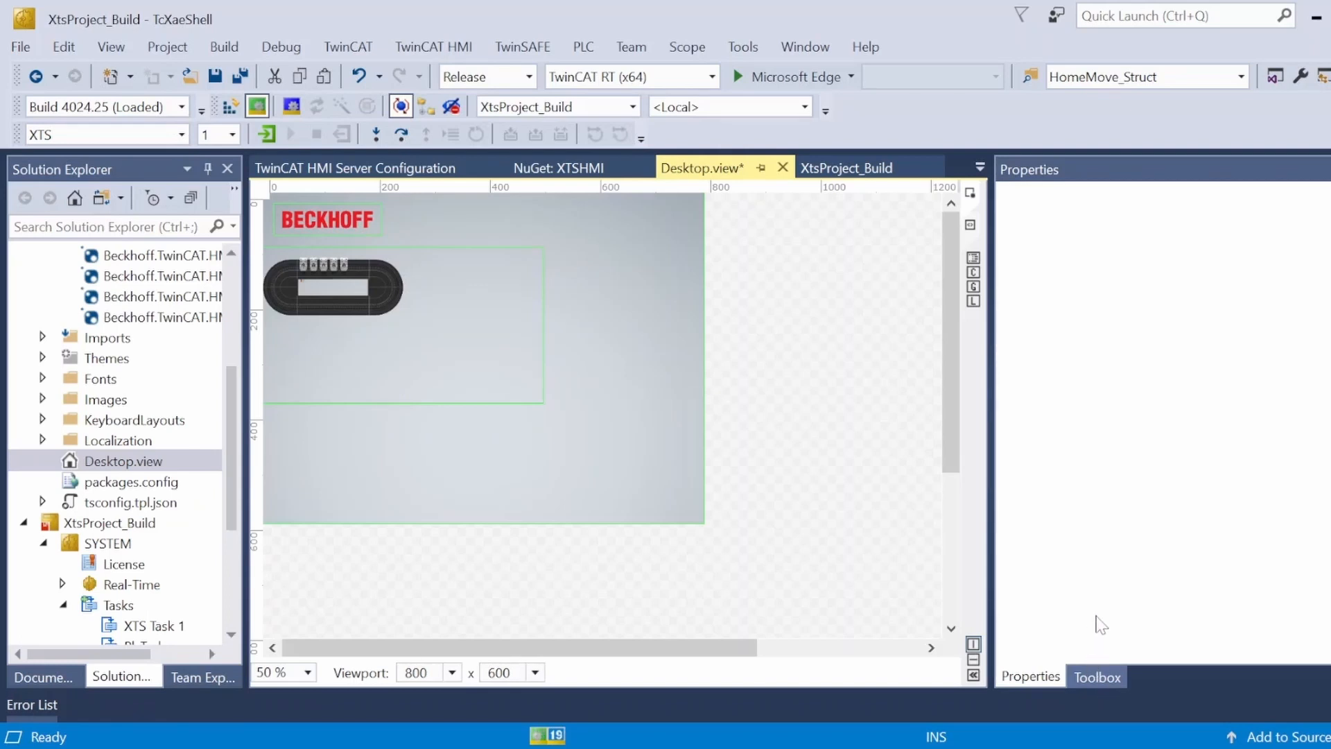
{"action": "left_click", "coordinate": [1097, 677]}
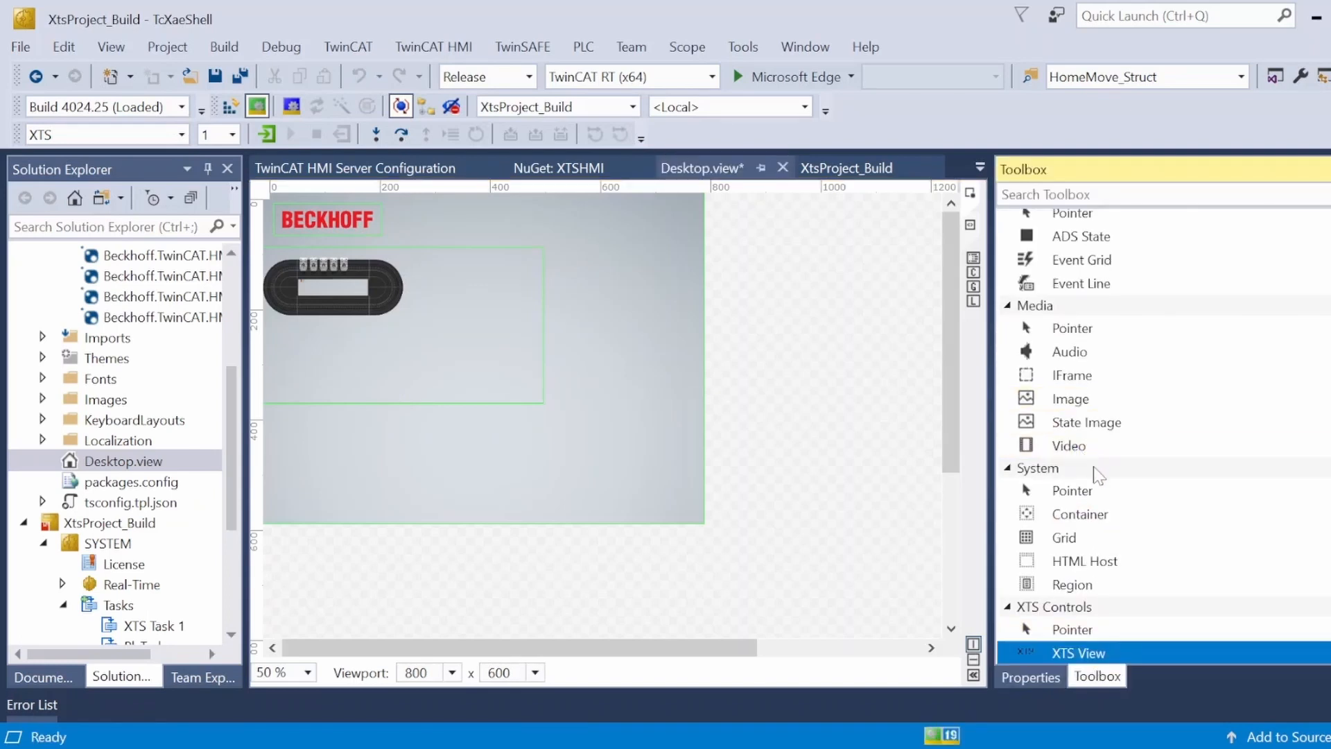
{"action": "left_click_drag", "start_coordinate": [1079, 544], "coordinate": [660, 385]}
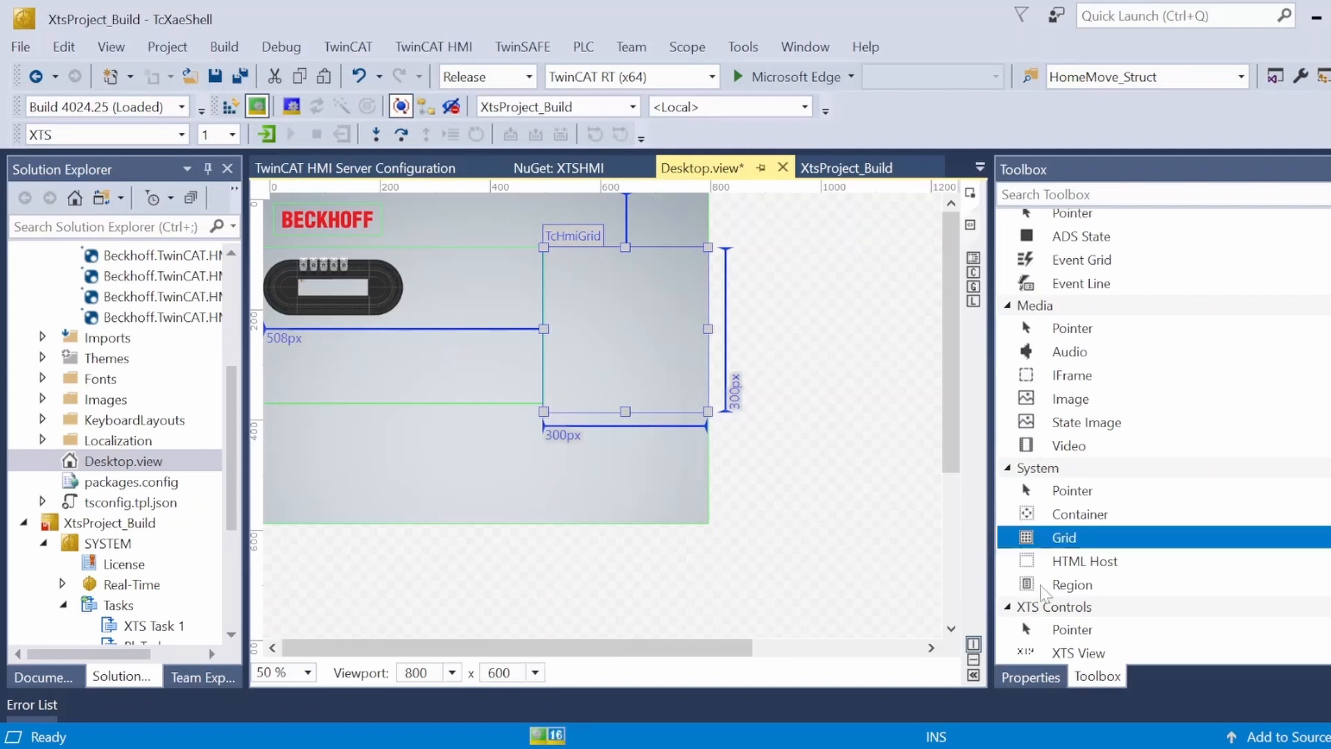
Add a second column definition to the grid and make it twice as wide as the first
{"action": "left_click", "coordinate": [1037, 681]}
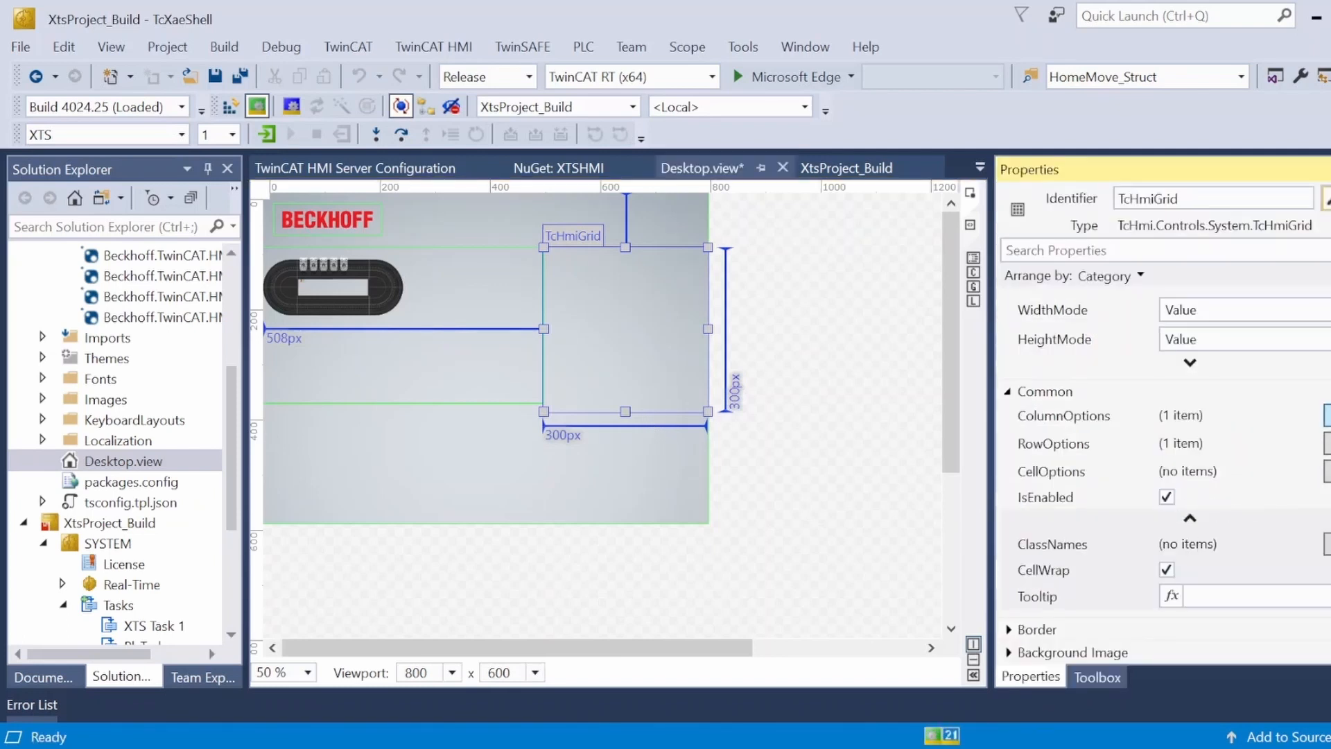
{"action": "left_click", "coordinate": [1327, 416]}
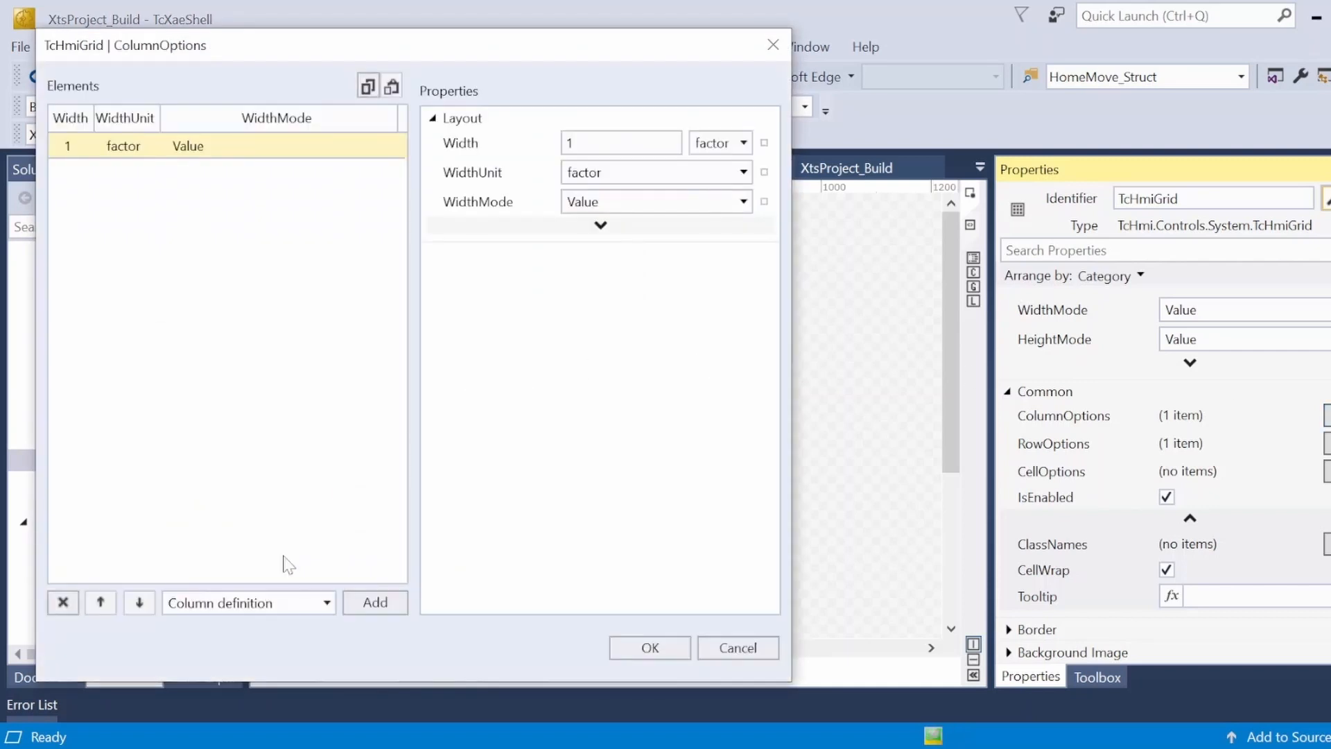
{"action": "left_click", "coordinate": [373, 602]}
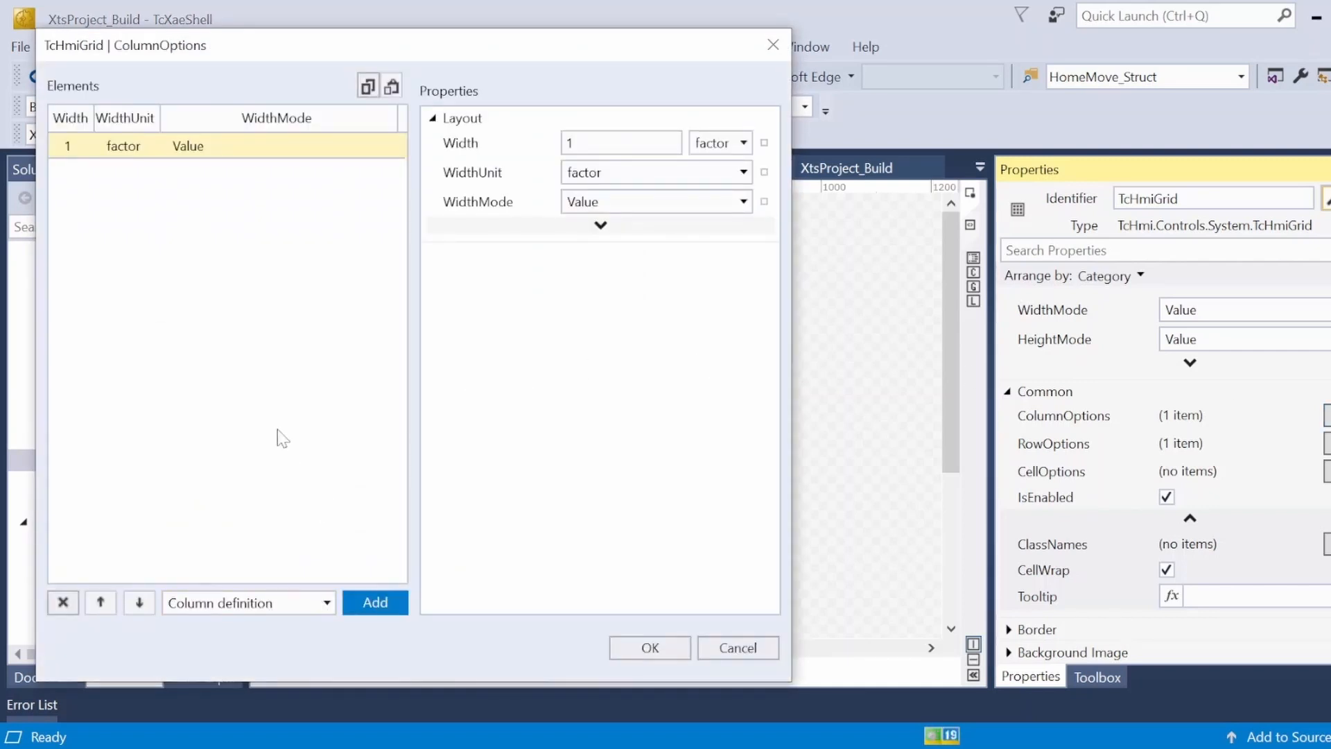
{"action": "left_click", "coordinate": [621, 142]}
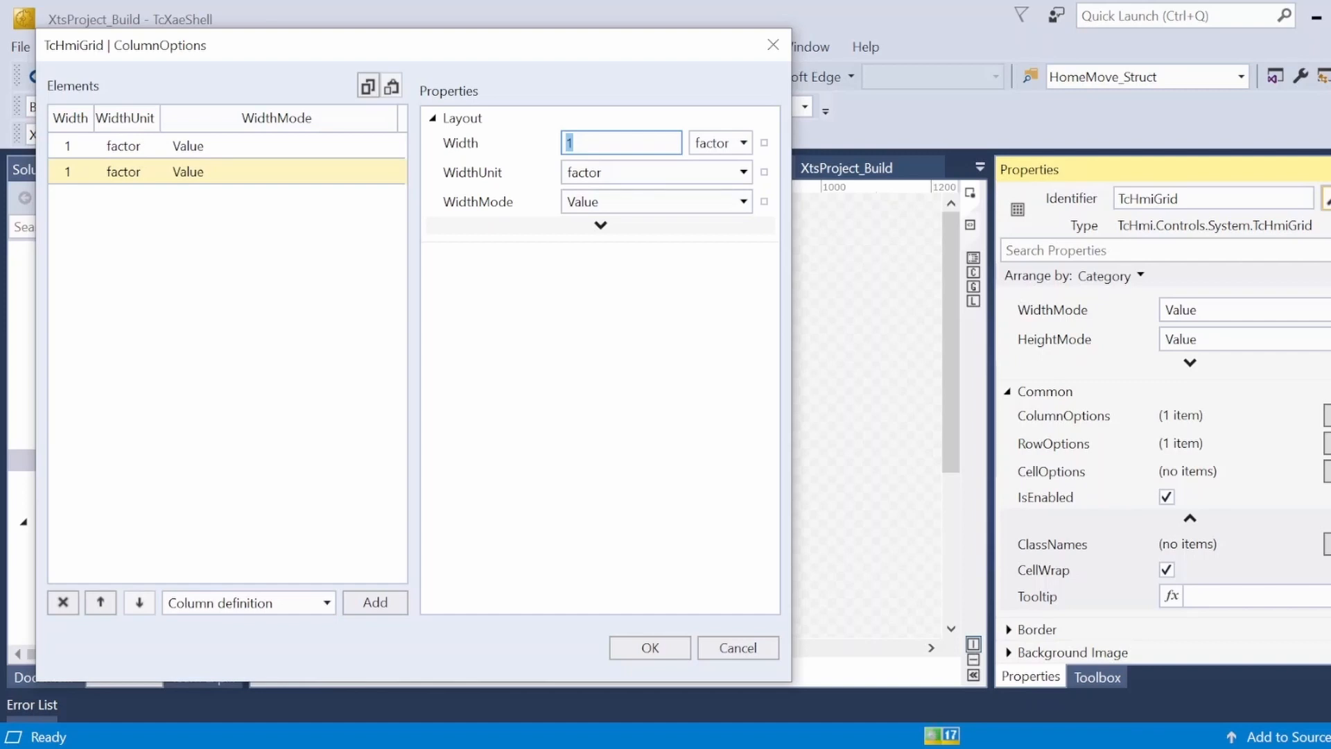
{"action": "left_click", "coordinate": [652, 646]}
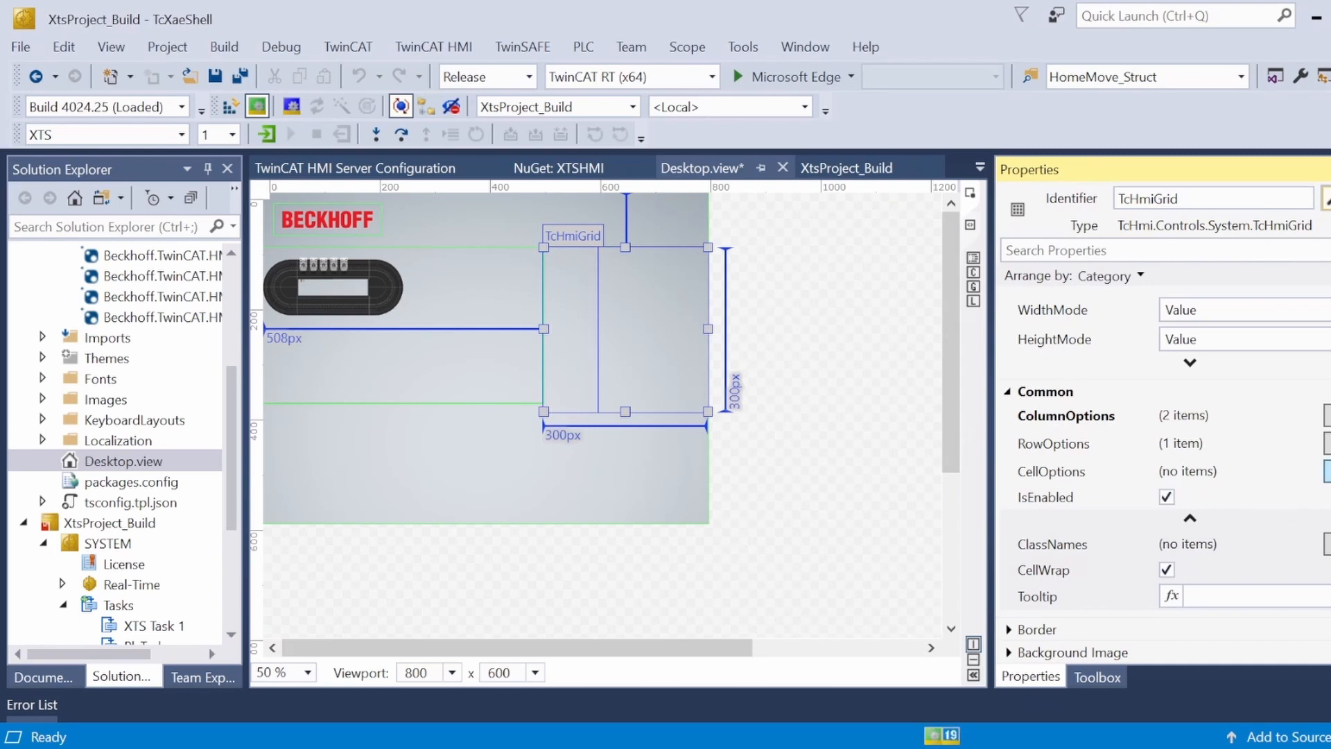
Add four row definitions to the grid for five rows of equal height
{"action": "left_click", "coordinate": [1327, 443]}
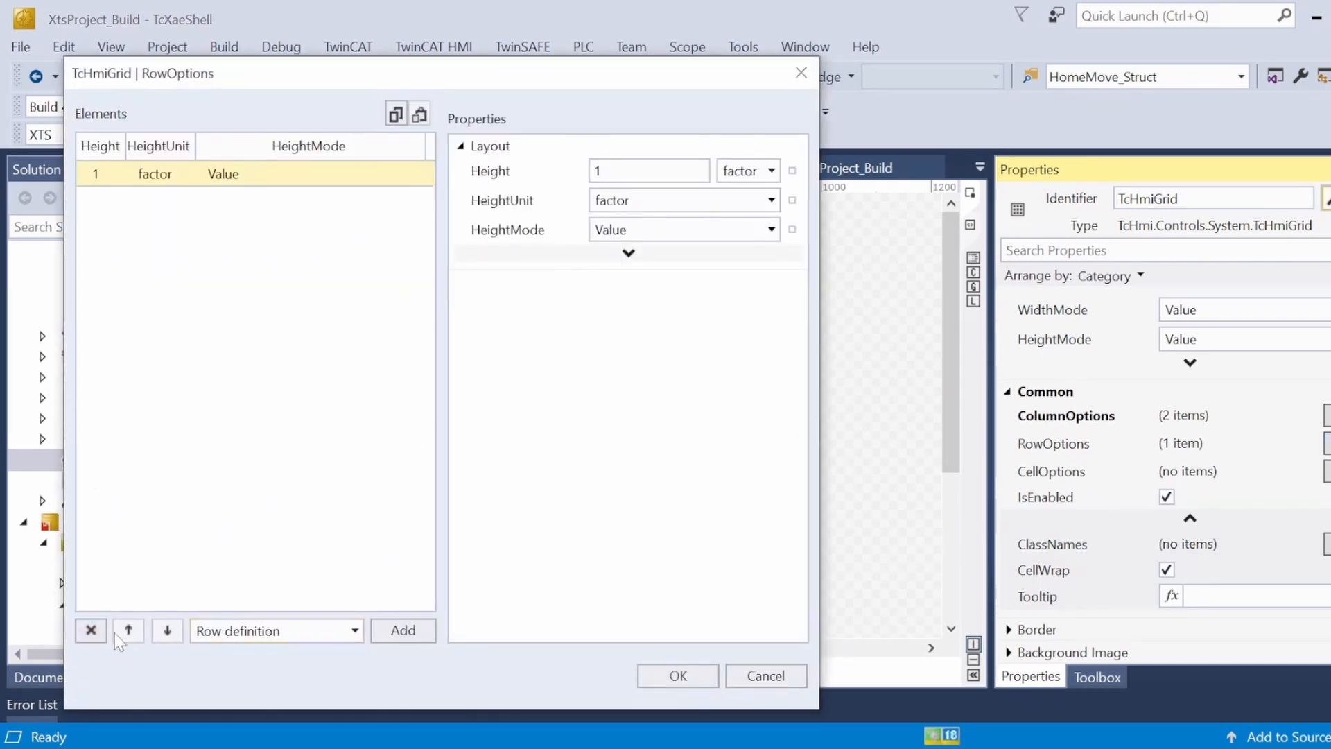
{"action": "left_click", "coordinate": [403, 631]}
{"action": "left_click", "coordinate": [403, 630]}
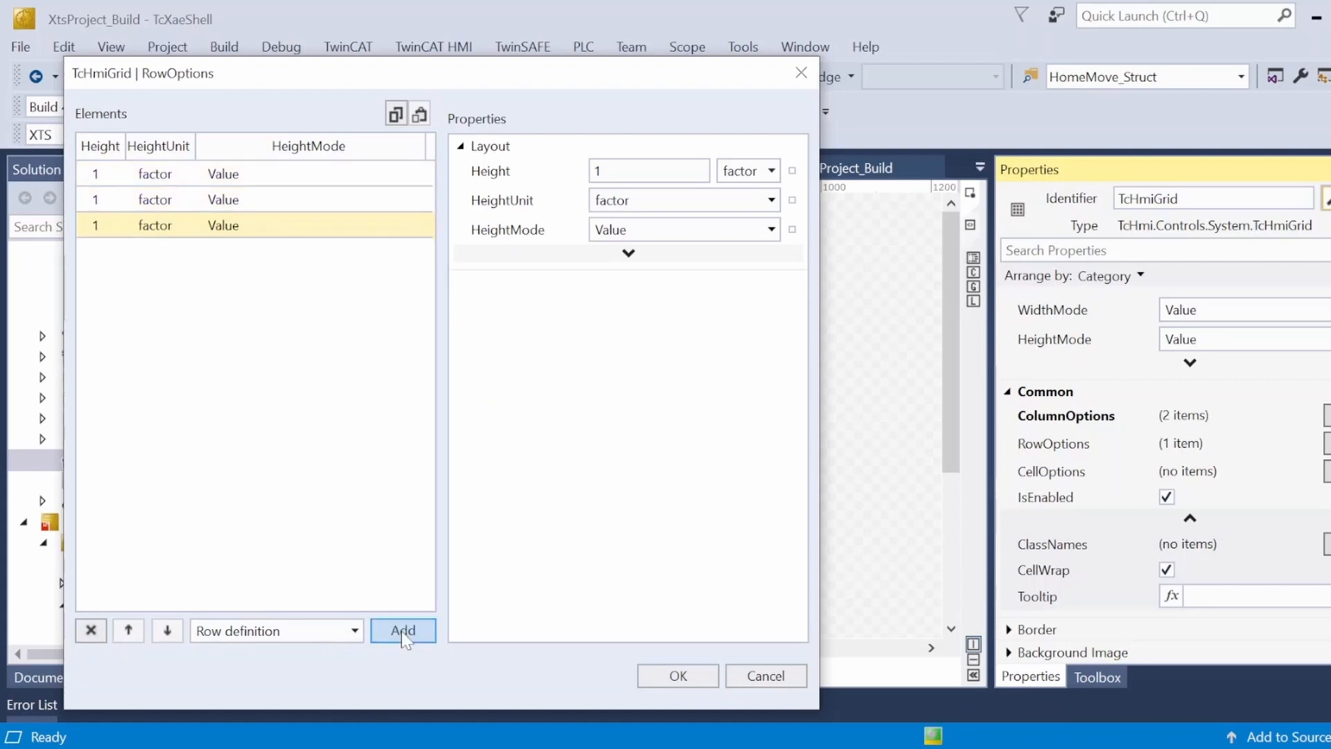
{"action": "left_click", "coordinate": [403, 633]}
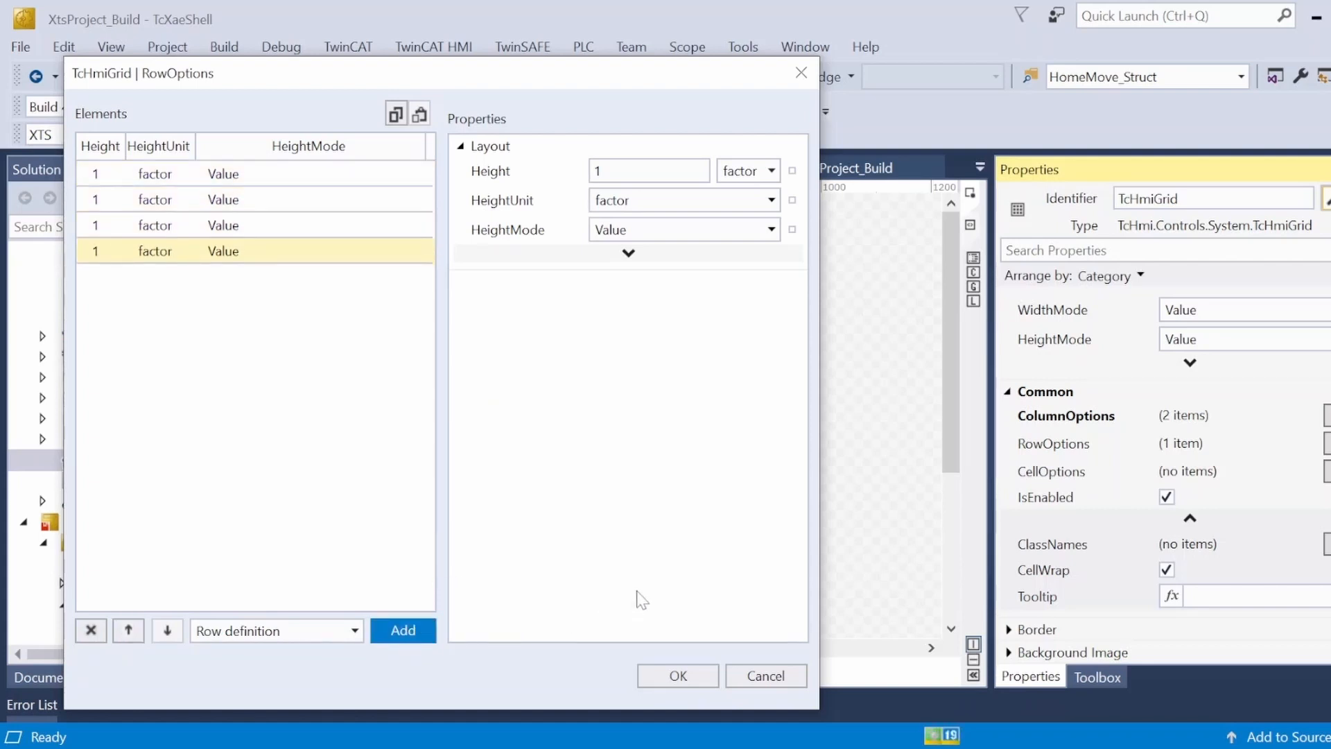
{"action": "left_click", "coordinate": [678, 676]}
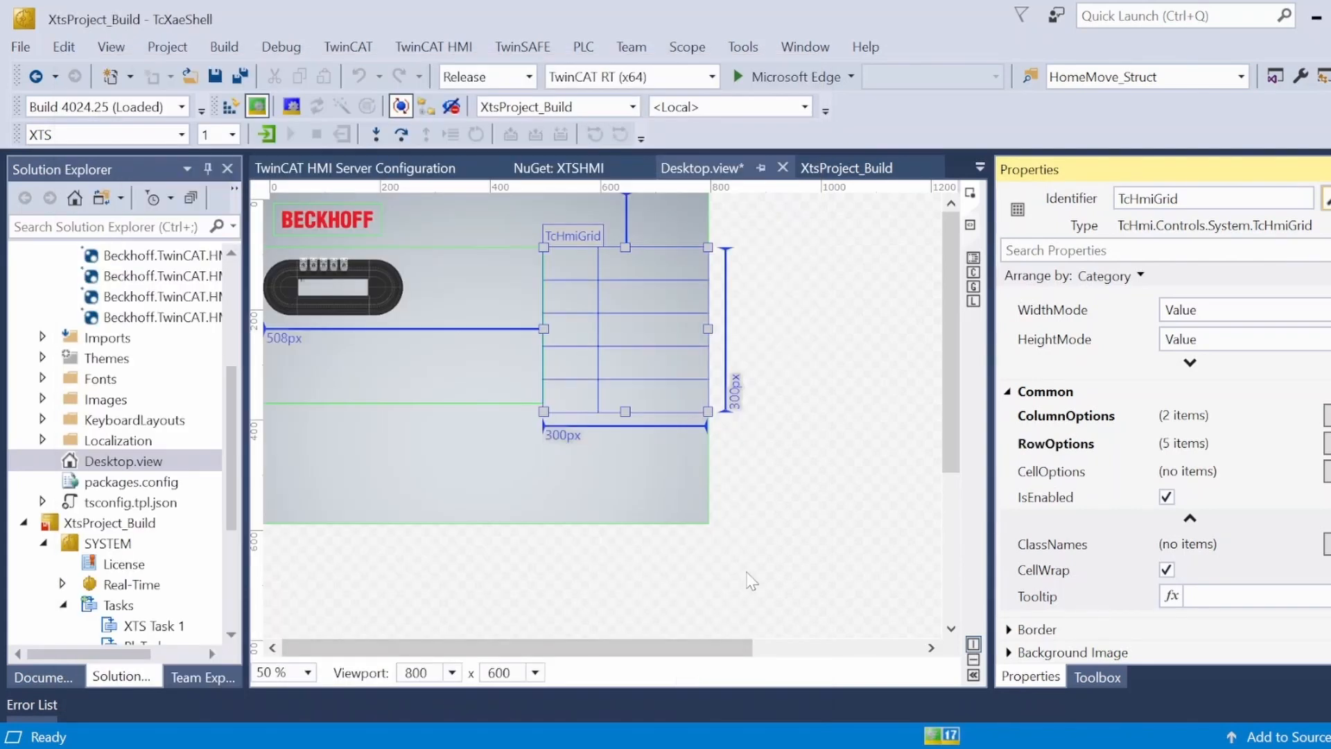
Place a Textblock control in the first cell of the grid's first column
{"action": "left_click", "coordinate": [1097, 677]}
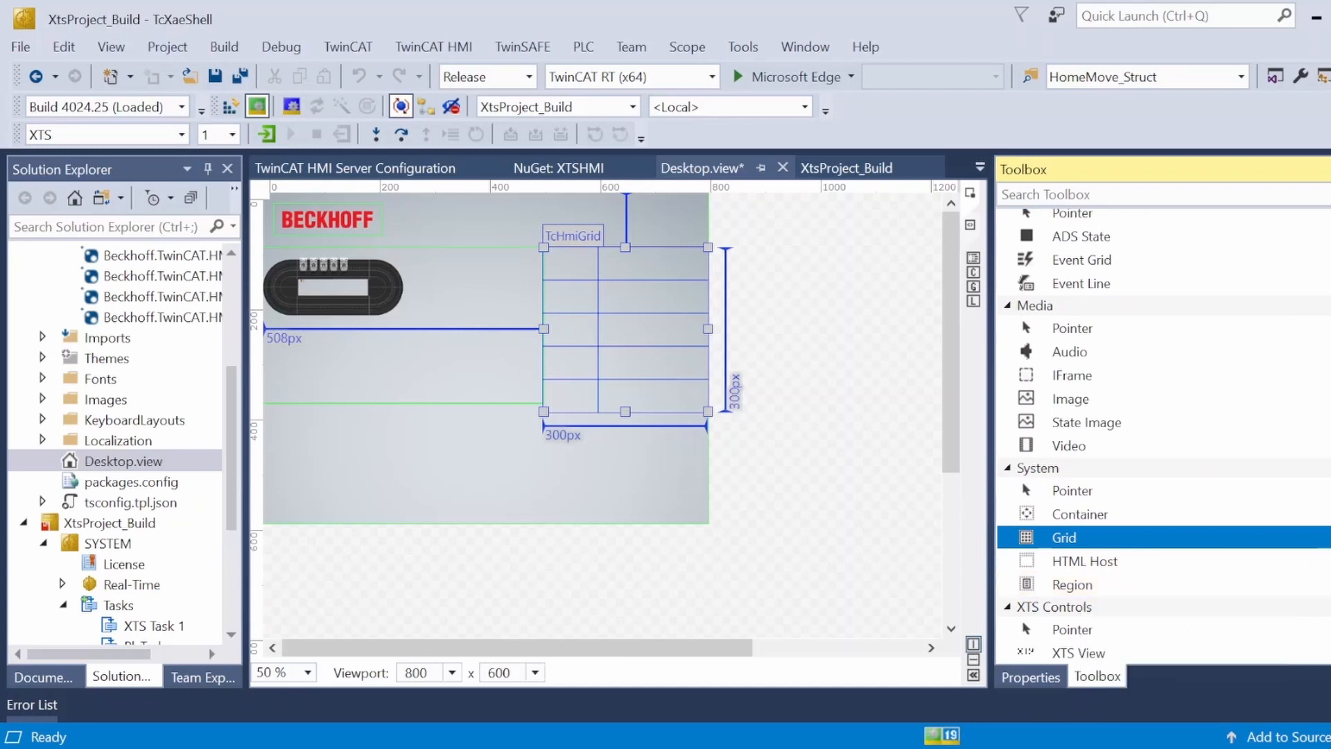
{"action": "scroll", "coordinate": [1164, 429], "scroll_direction": "up", "scroll_amount": 1}
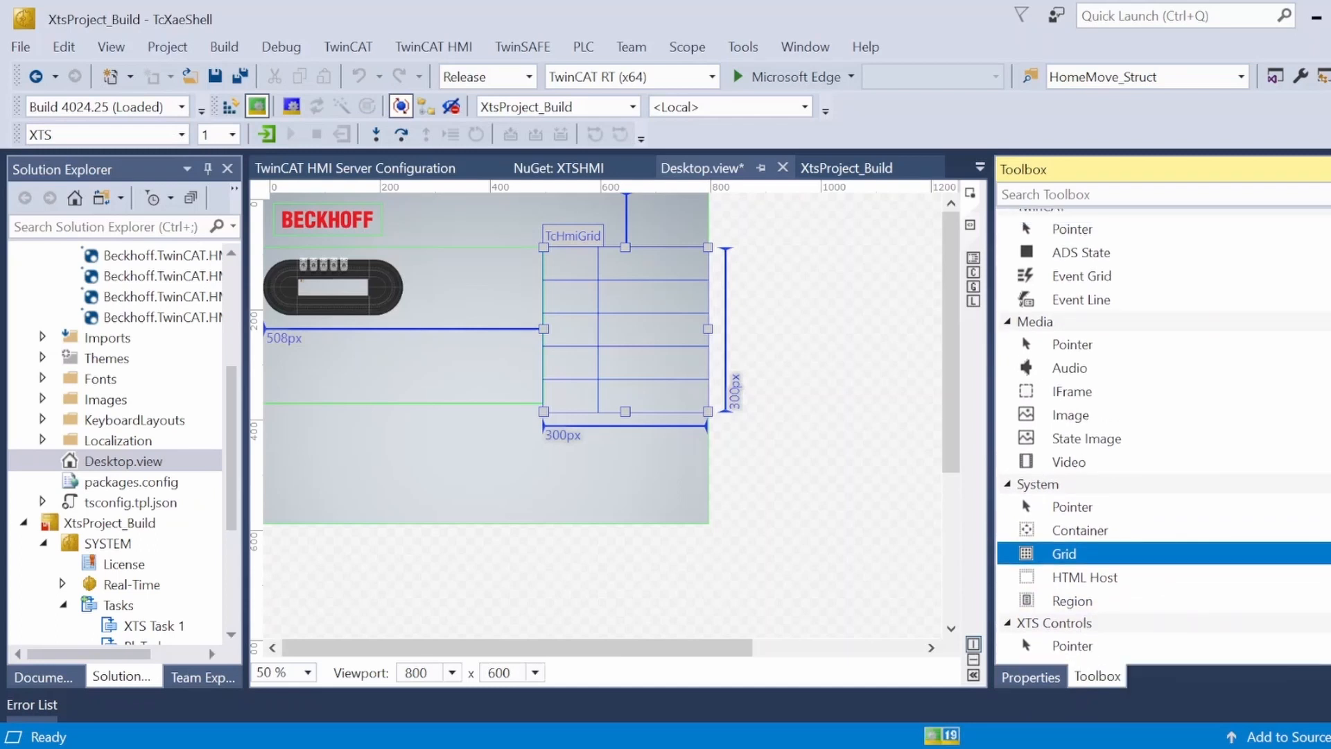
{"action": "scroll", "coordinate": [1164, 430], "scroll_direction": "up", "scroll_amount": 10}
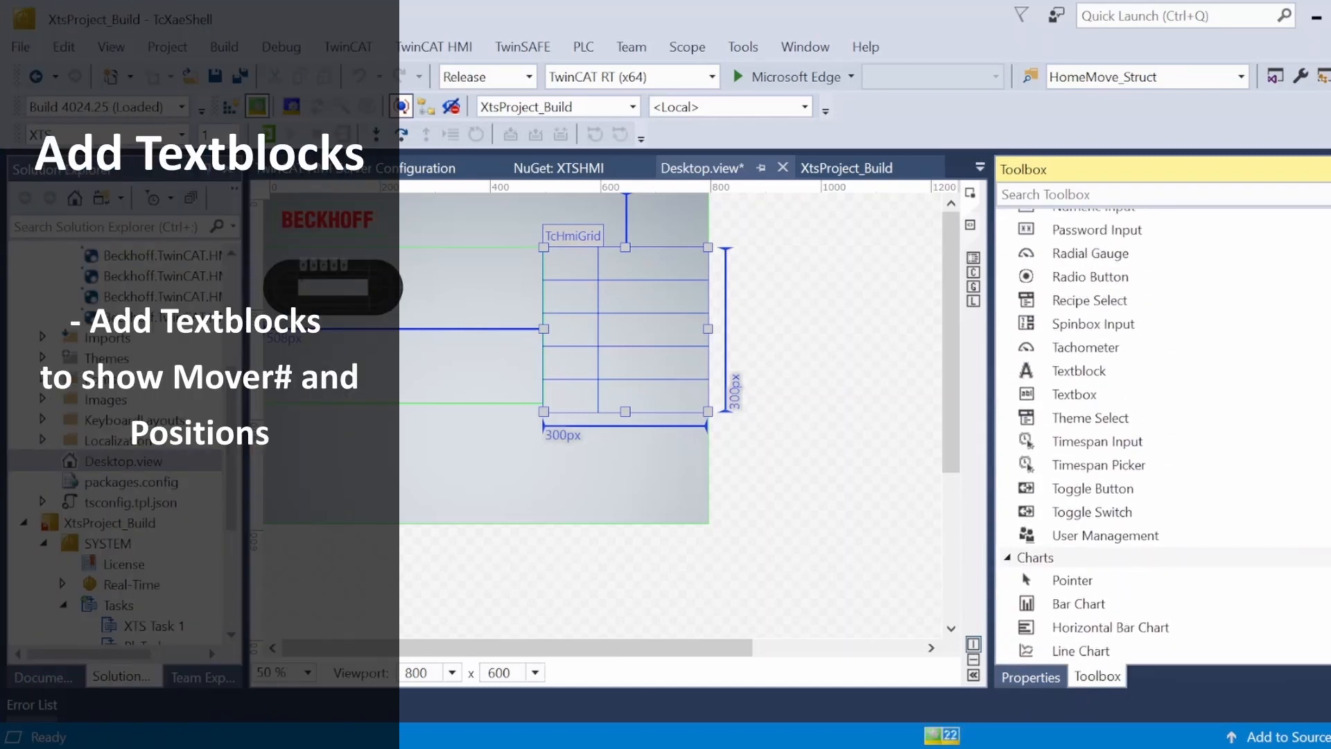
{"action": "scroll", "coordinate": [1109, 416], "scroll_direction": "up", "scroll_amount": 2}
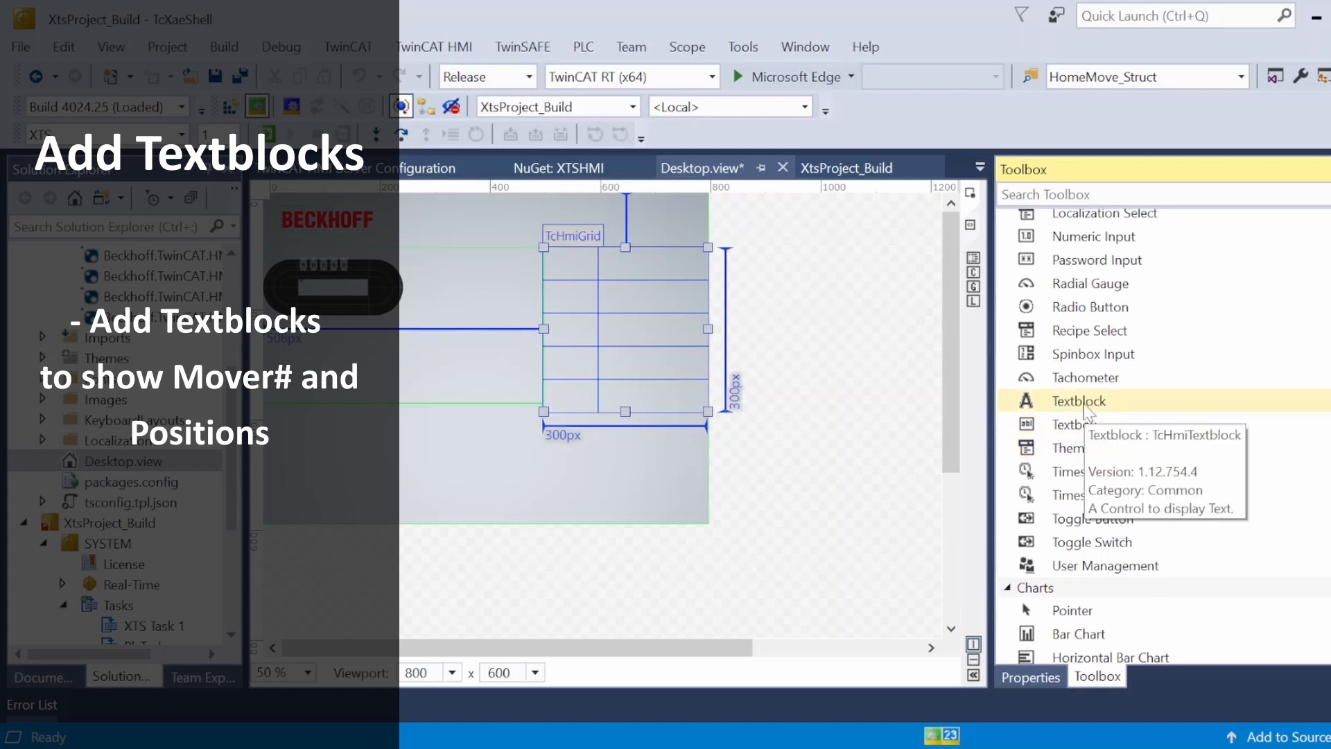
{"action": "left_click_drag", "start_coordinate": [1085, 411], "coordinate": [563, 262]}
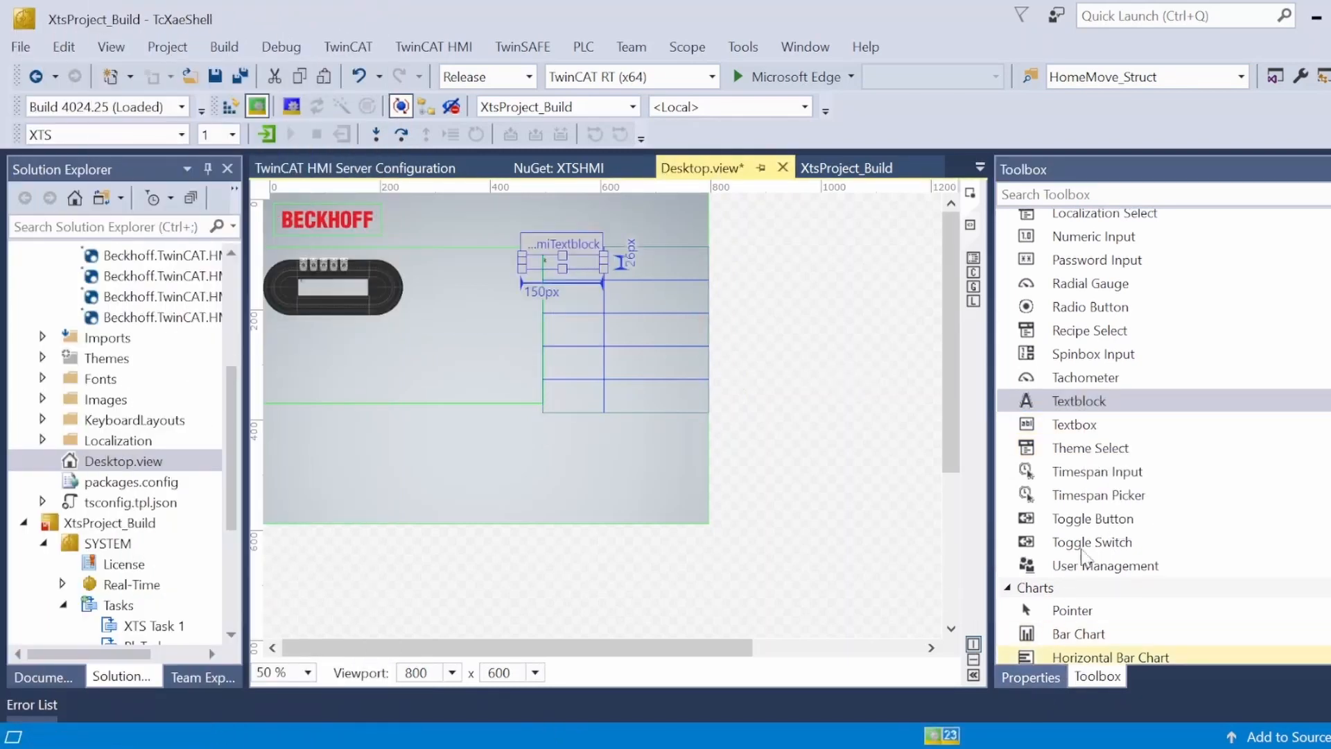
Resize the textblock in the grid's first cell to 100 % width and 100 % height
{"action": "key", "text": "F4"}
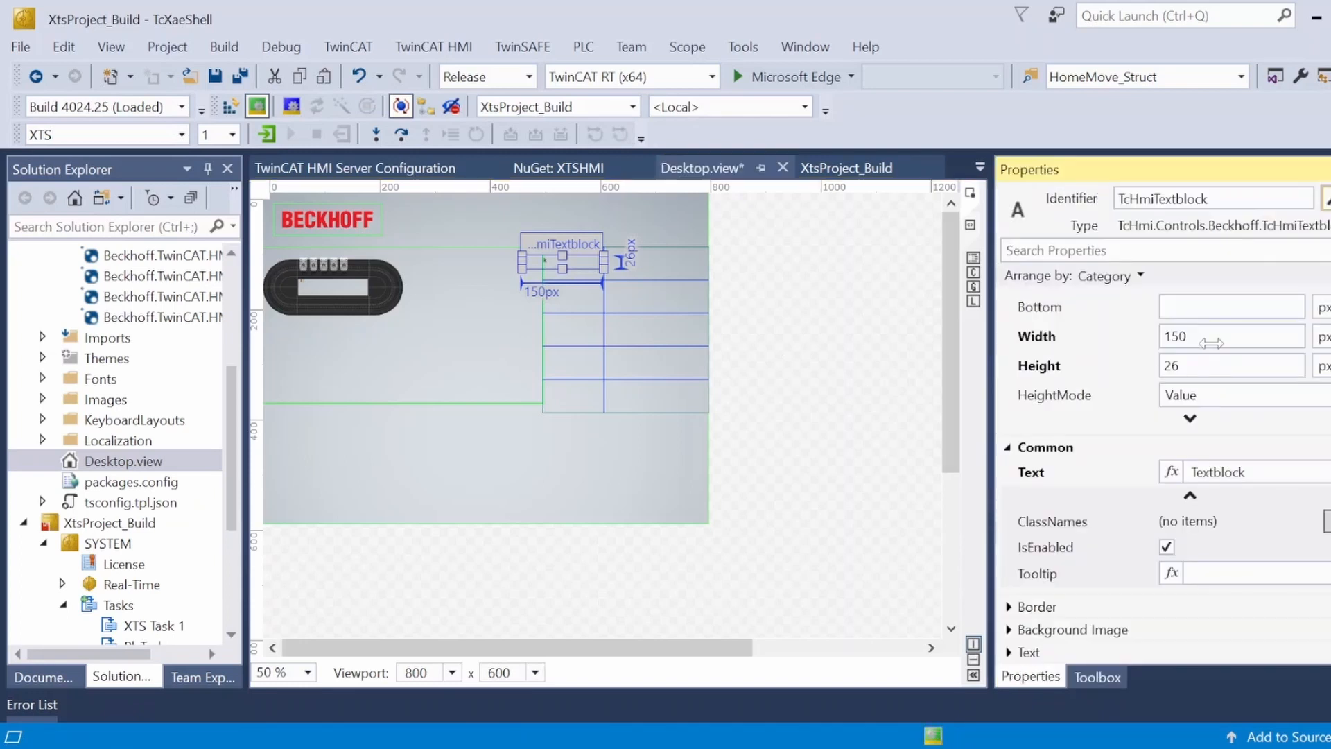
{"action": "left_click", "coordinate": [1321, 336]}
{"action": "left_click", "coordinate": [1321, 364]}
{"action": "left_click", "coordinate": [1321, 367]}
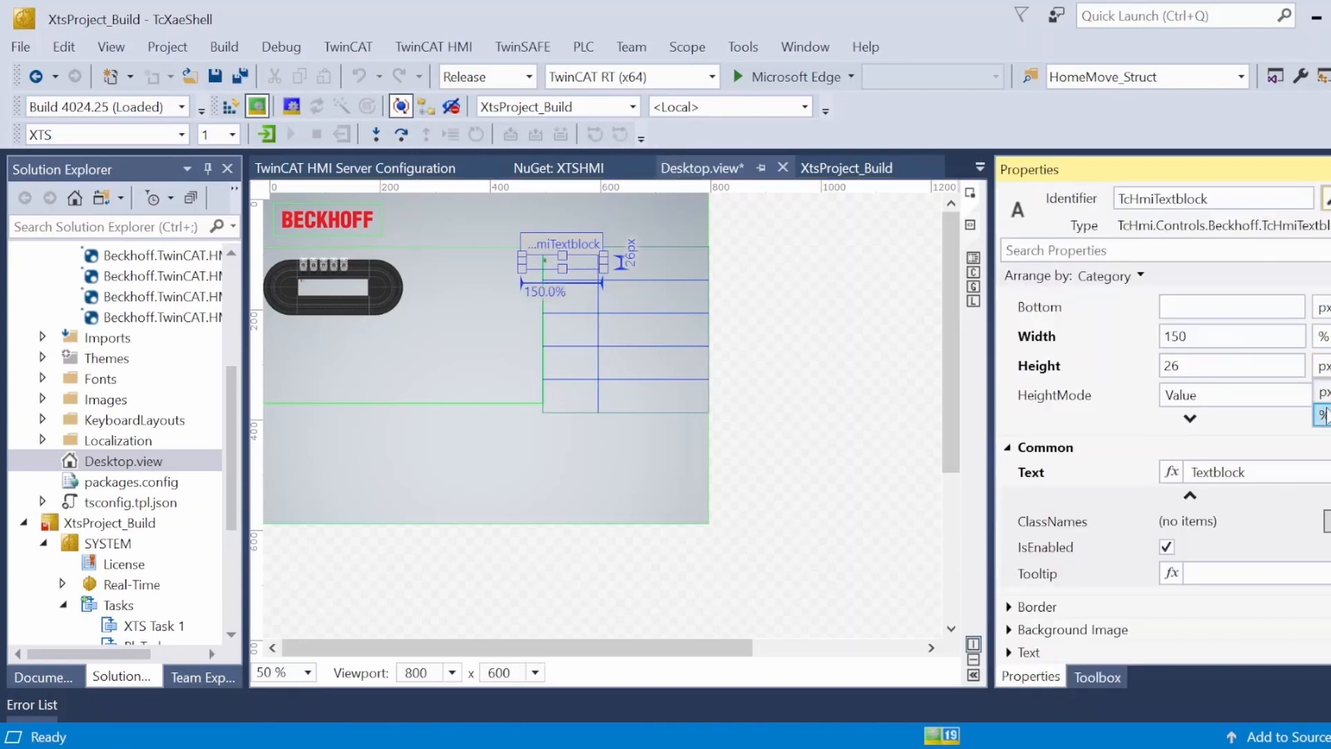
{"action": "left_click", "coordinate": [1321, 414]}
{"action": "double_click", "coordinate": [1234, 337]}
{"action": "type", "text": "1"}
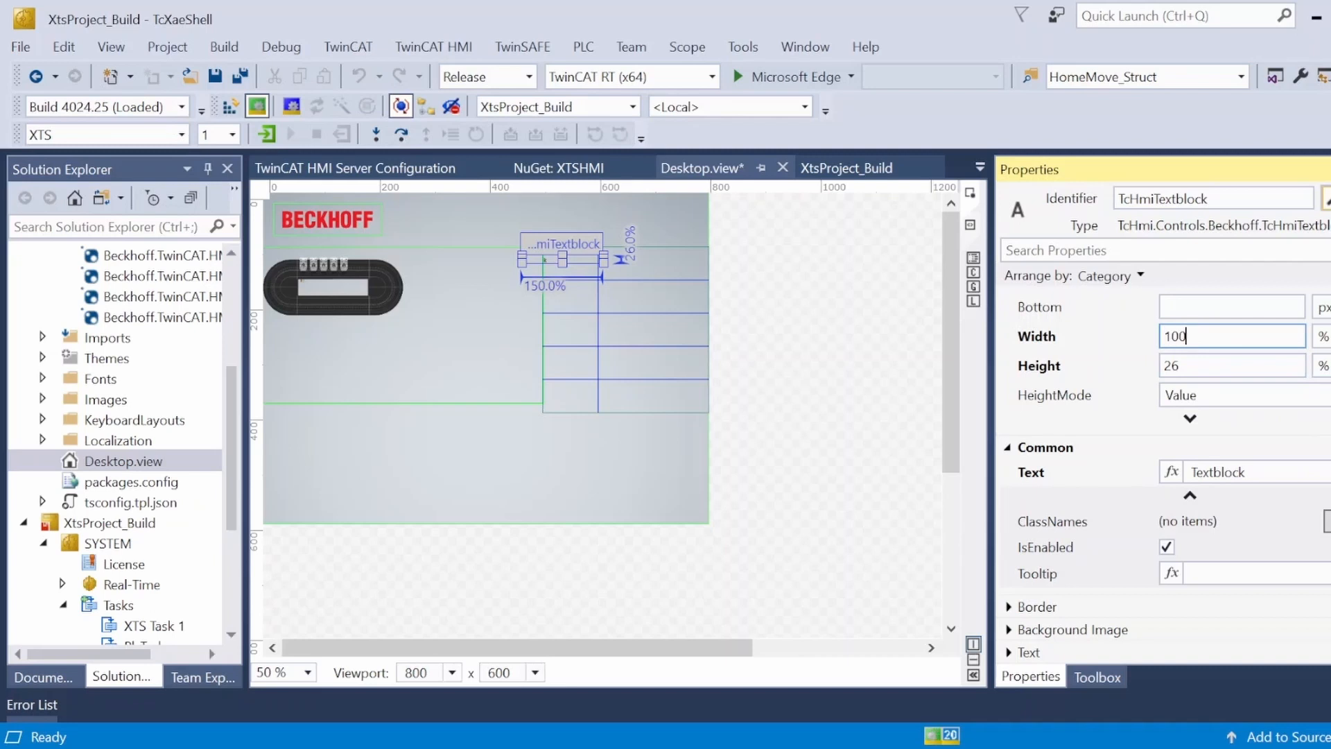
{"action": "key", "text": "Tab"}
{"action": "type", "text": "10"}
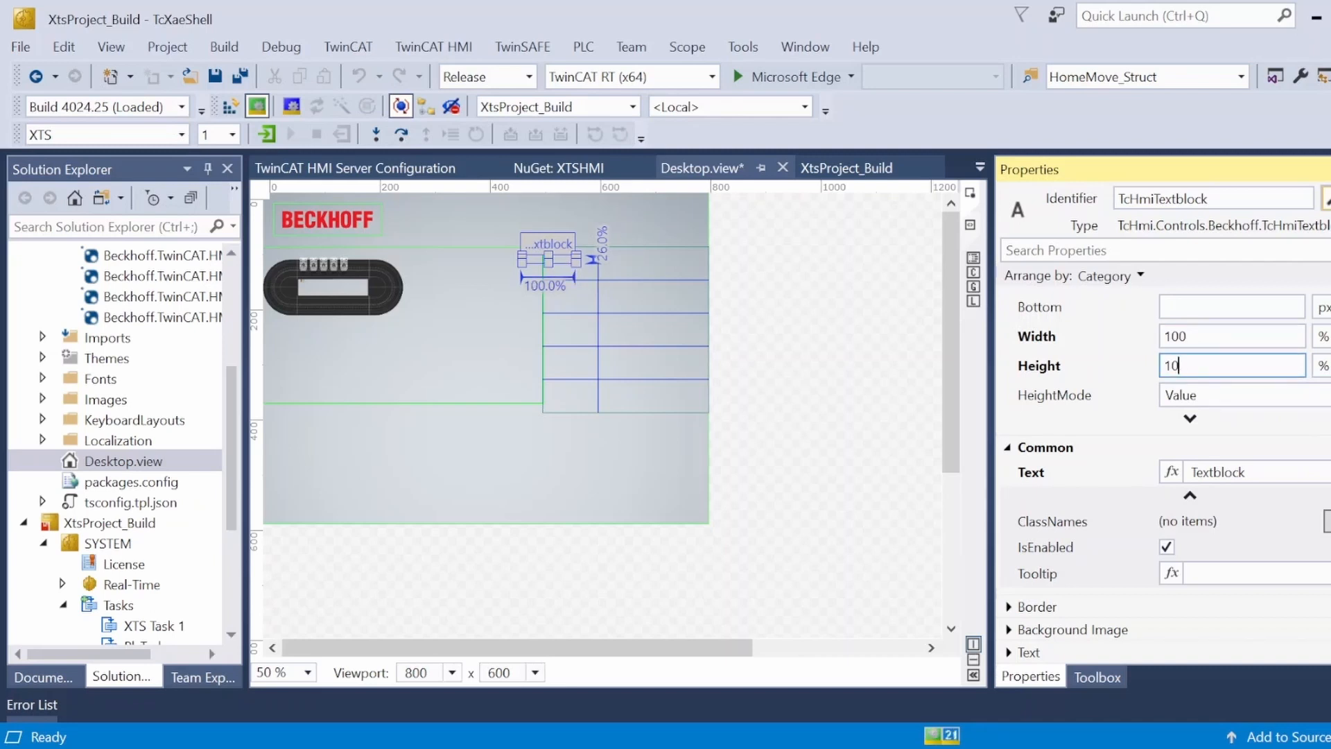
{"action": "type", "text": "0"}
{"action": "key", "text": "Return"}
Align the textblock with its cell's corner by setting its Left and Top offsets to 0 px
{"action": "scroll", "coordinate": [1210, 470], "scroll_direction": "up", "scroll_amount": 4}
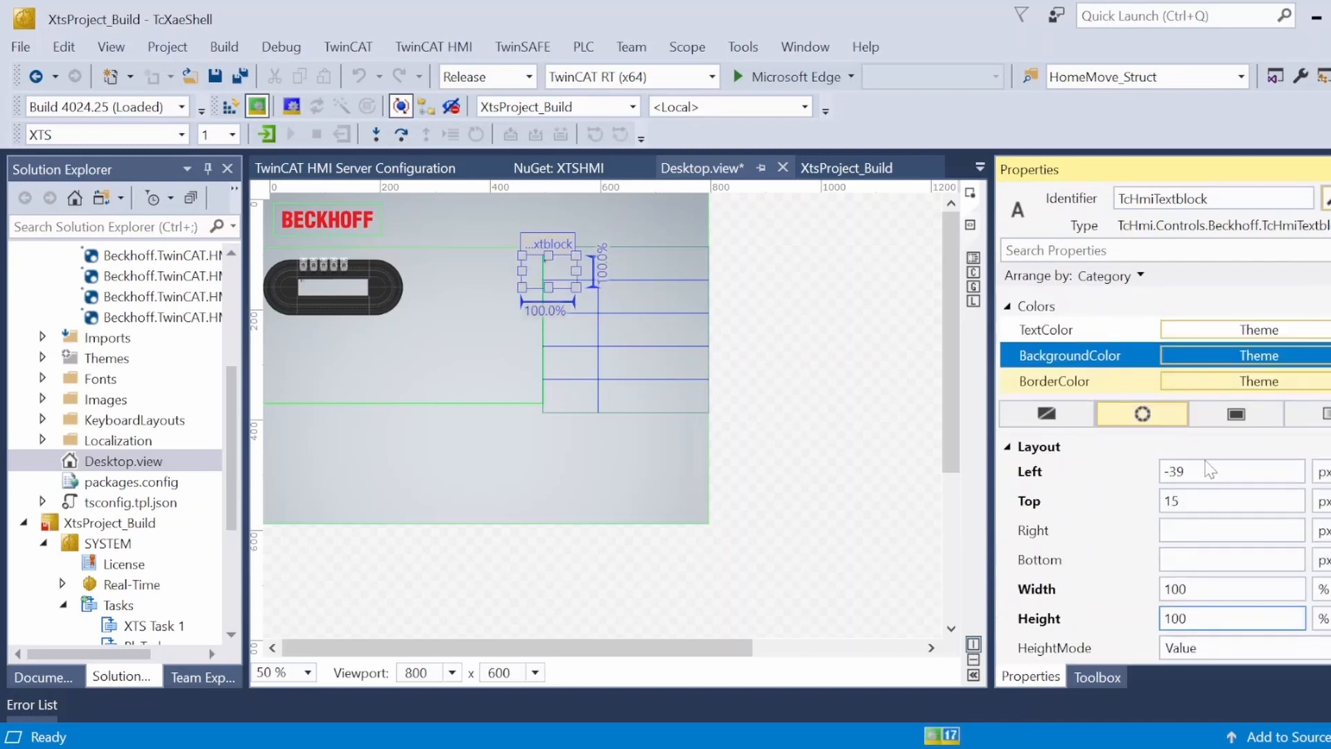
{"action": "left_click", "coordinate": [1210, 471]}
{"action": "type", "text": "0"}
{"action": "key", "text": "Tab"}
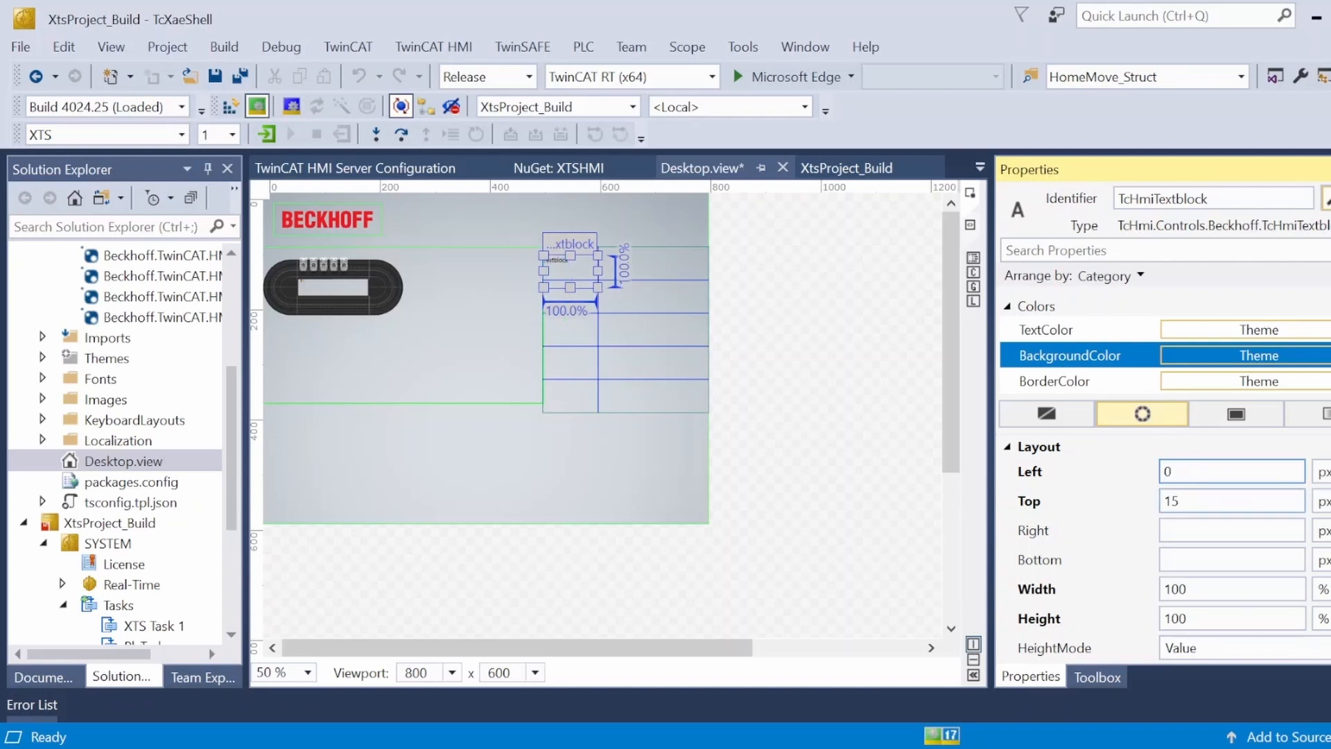
{"action": "type", "text": "0"}
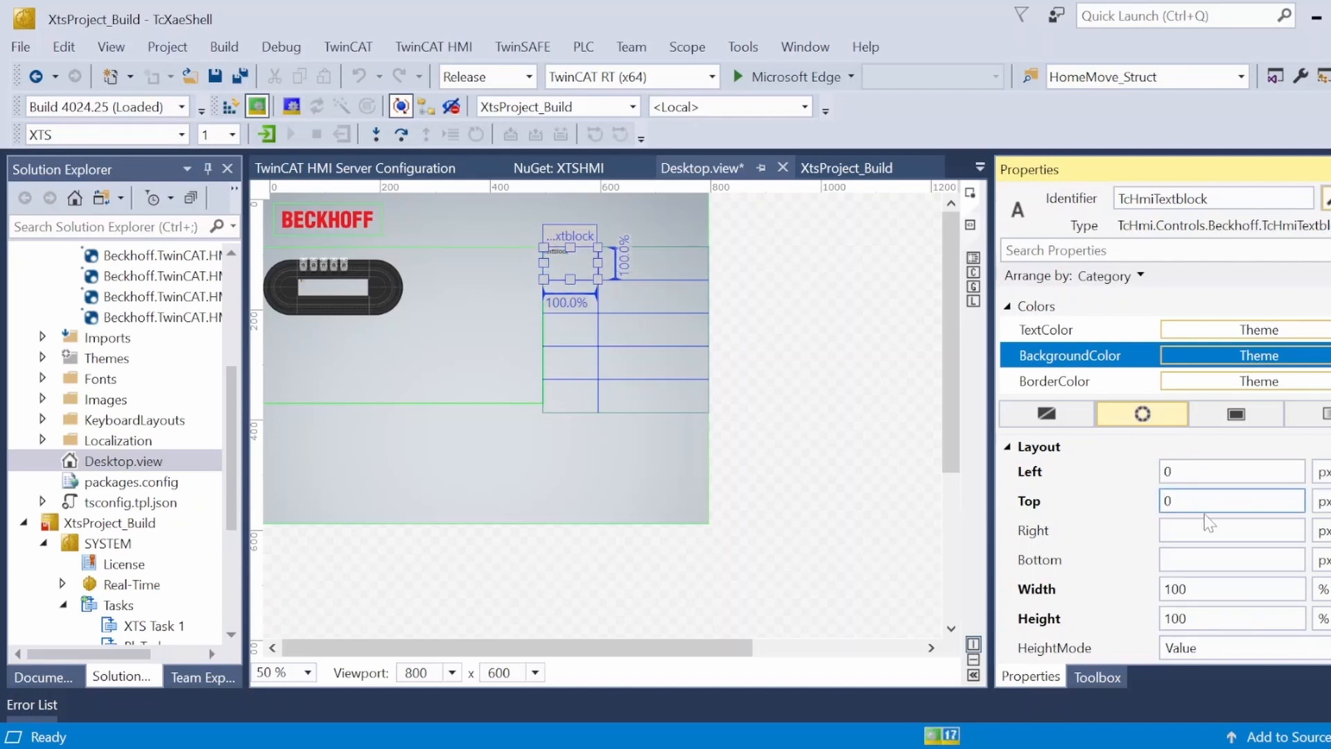
Change the first textblock's text to Mover1
{"action": "scroll", "coordinate": [1210, 525], "scroll_direction": "down", "scroll_amount": 4}
{"action": "left_click", "coordinate": [1218, 513]}
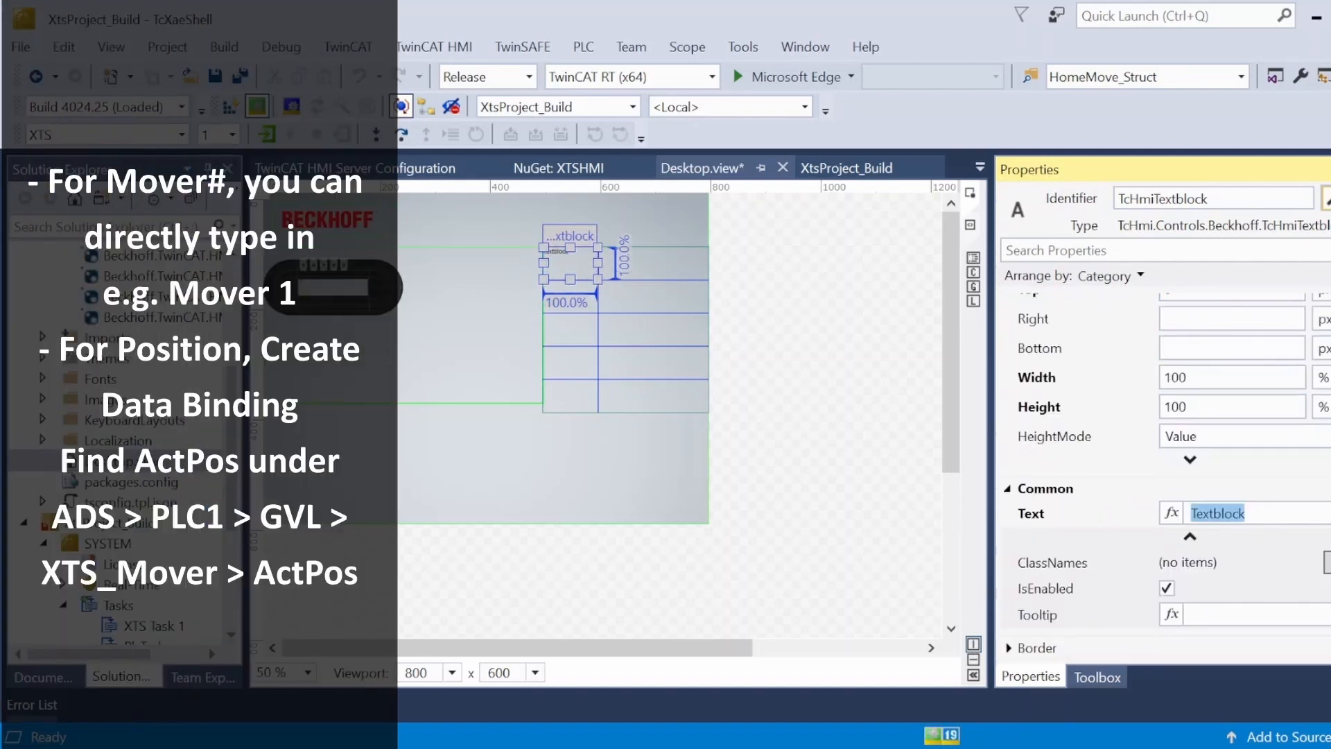
{"action": "type", "text": "Mover1"}
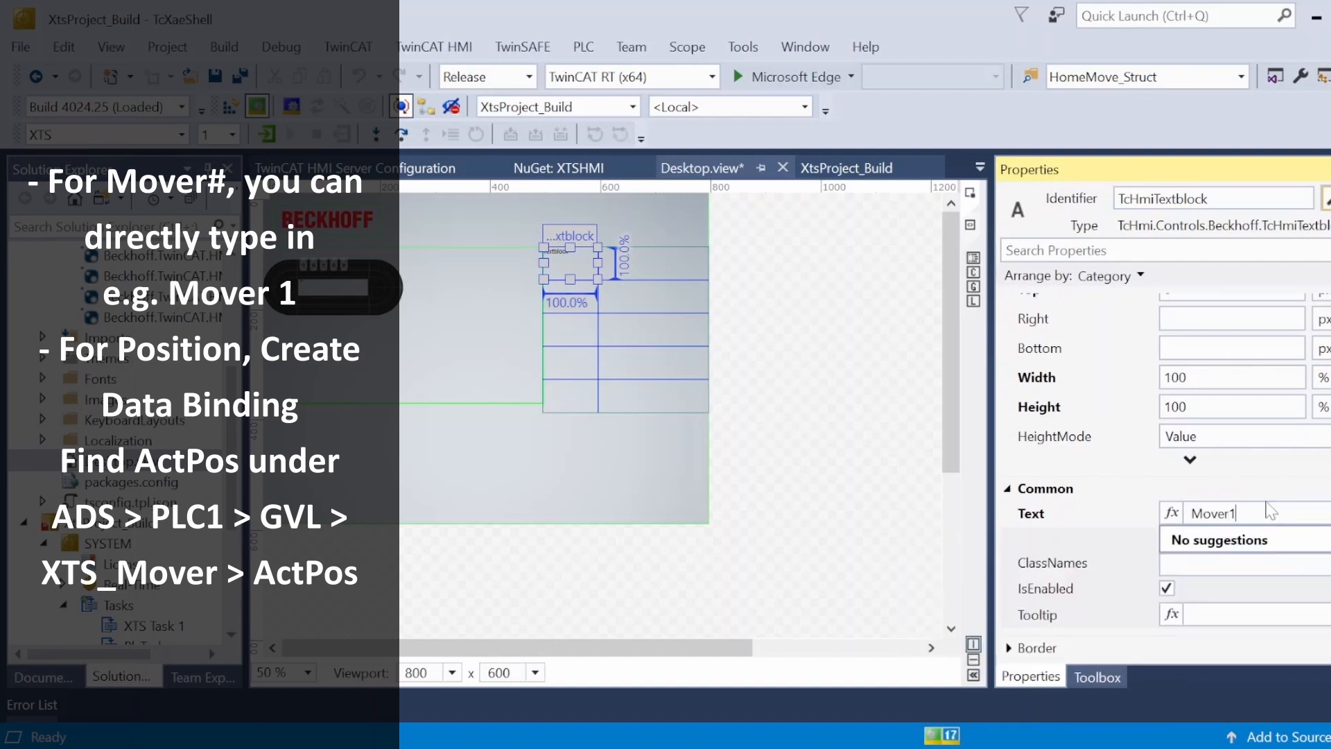
Center the Mover1 text horizontally and vertically within its textblock
{"action": "scroll", "coordinate": [1191, 460], "scroll_direction": "down", "scroll_amount": 1}
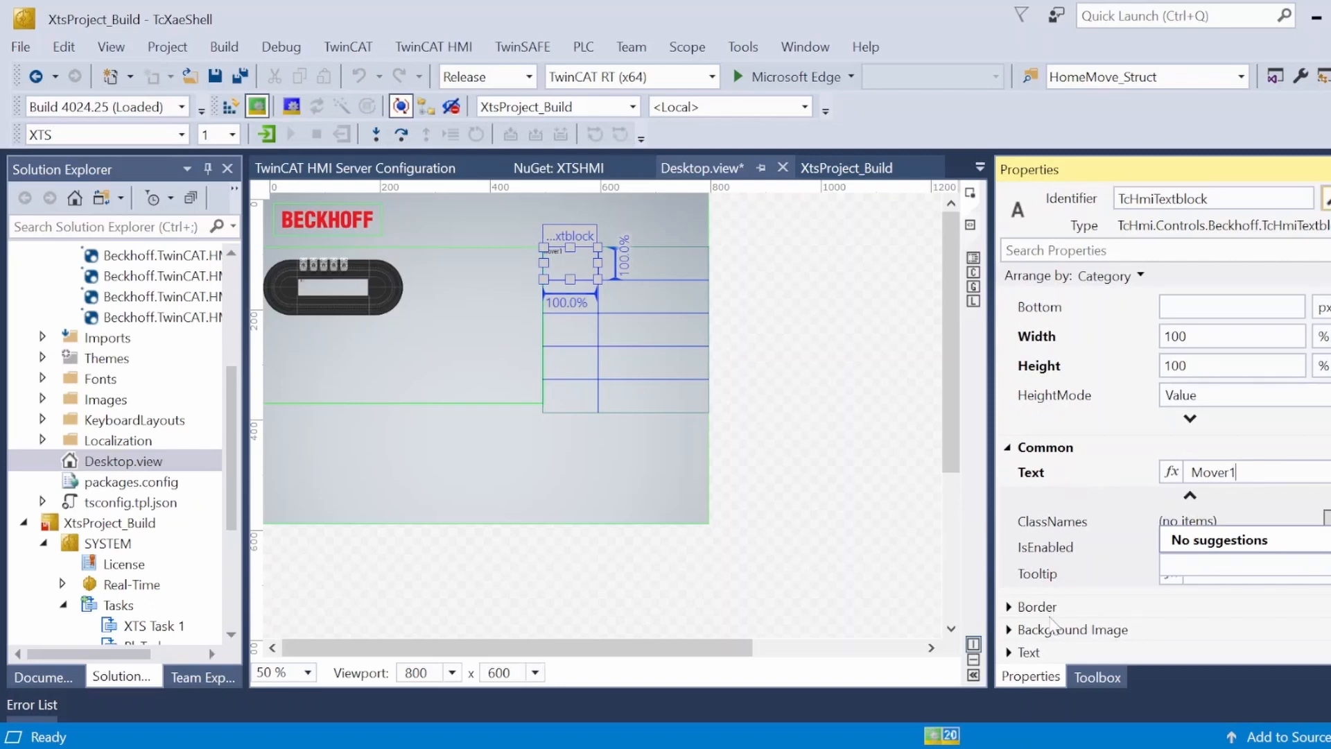
{"action": "left_click", "coordinate": [1010, 633]}
{"action": "scroll", "coordinate": [1022, 628], "scroll_direction": "down", "scroll_amount": 4}
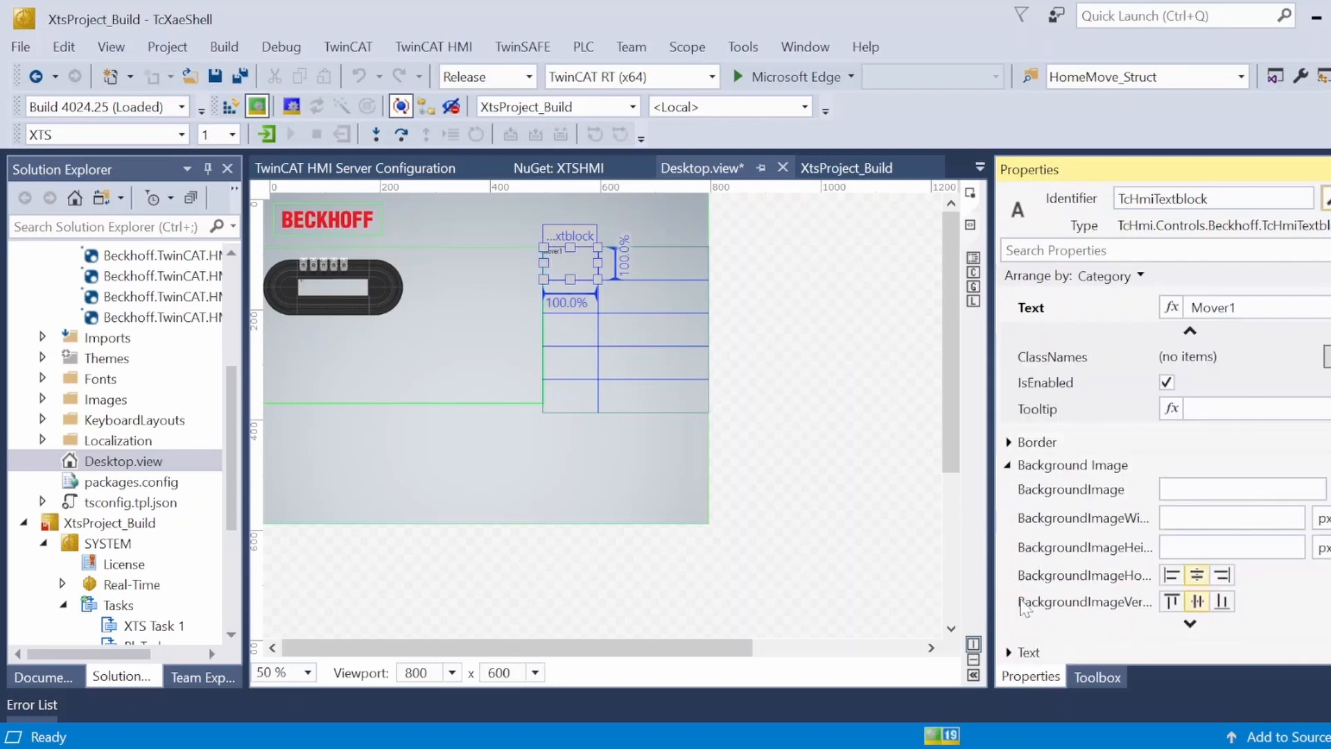
{"action": "left_click", "coordinate": [1009, 652]}
{"action": "scroll", "coordinate": [1061, 624], "scroll_direction": "down", "scroll_amount": 3}
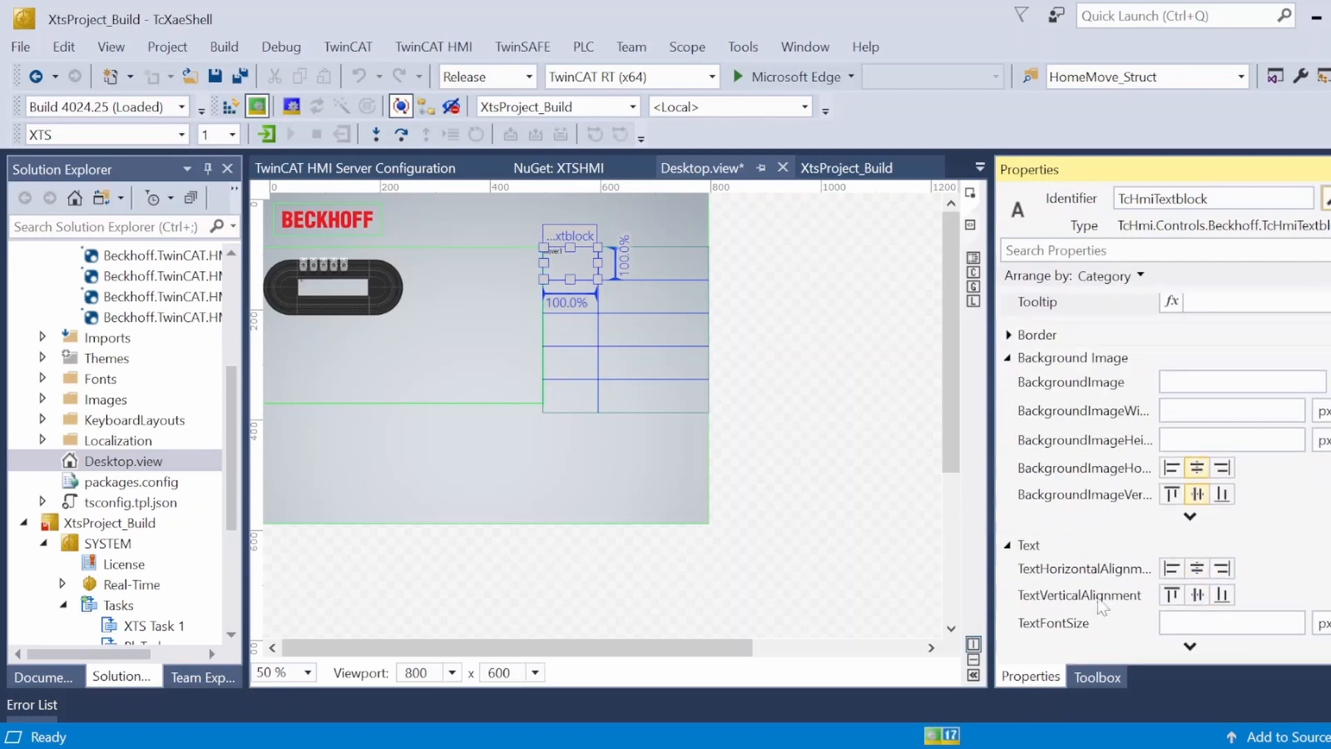
{"action": "left_click", "coordinate": [1197, 568]}
{"action": "left_click", "coordinate": [1197, 595]}
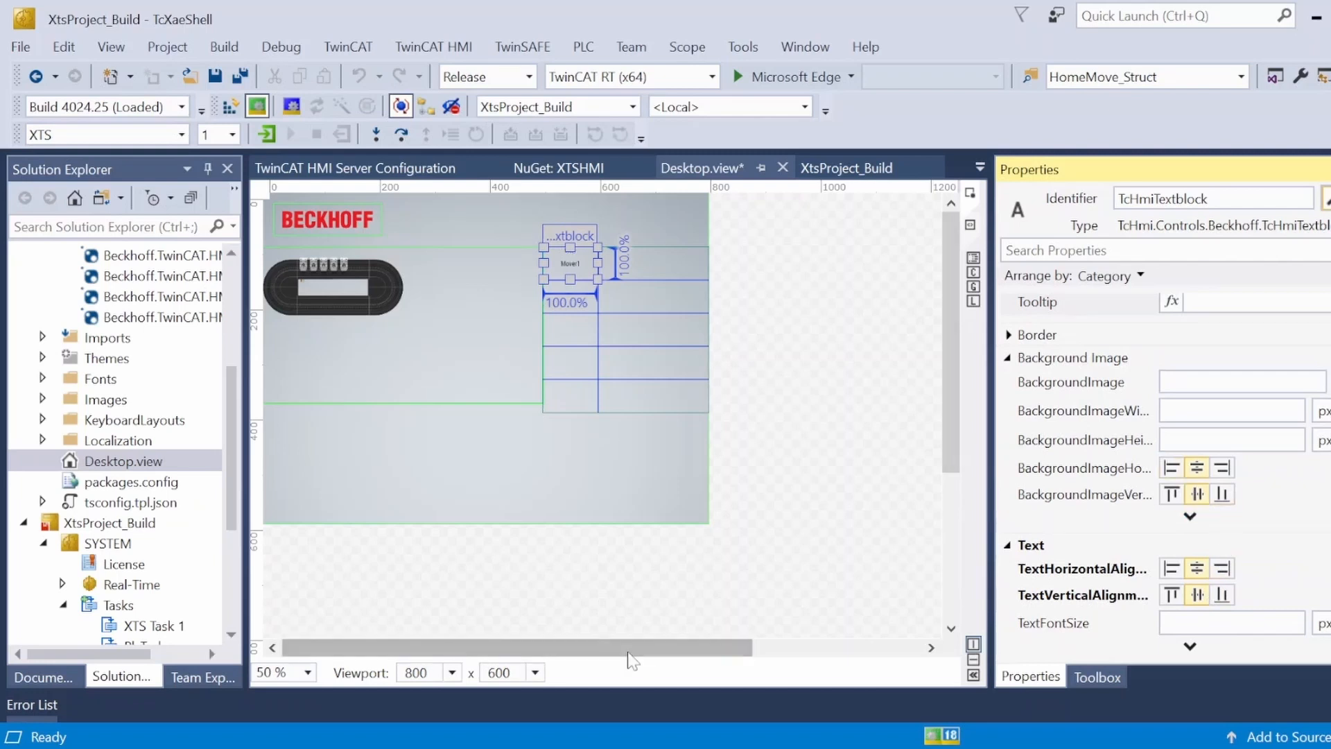
Set the Mover1 textblock's font size to 120 %
{"action": "left_click_drag", "start_coordinate": [633, 659], "coordinate": [656, 658]}
{"action": "left_click", "coordinate": [1232, 622]}
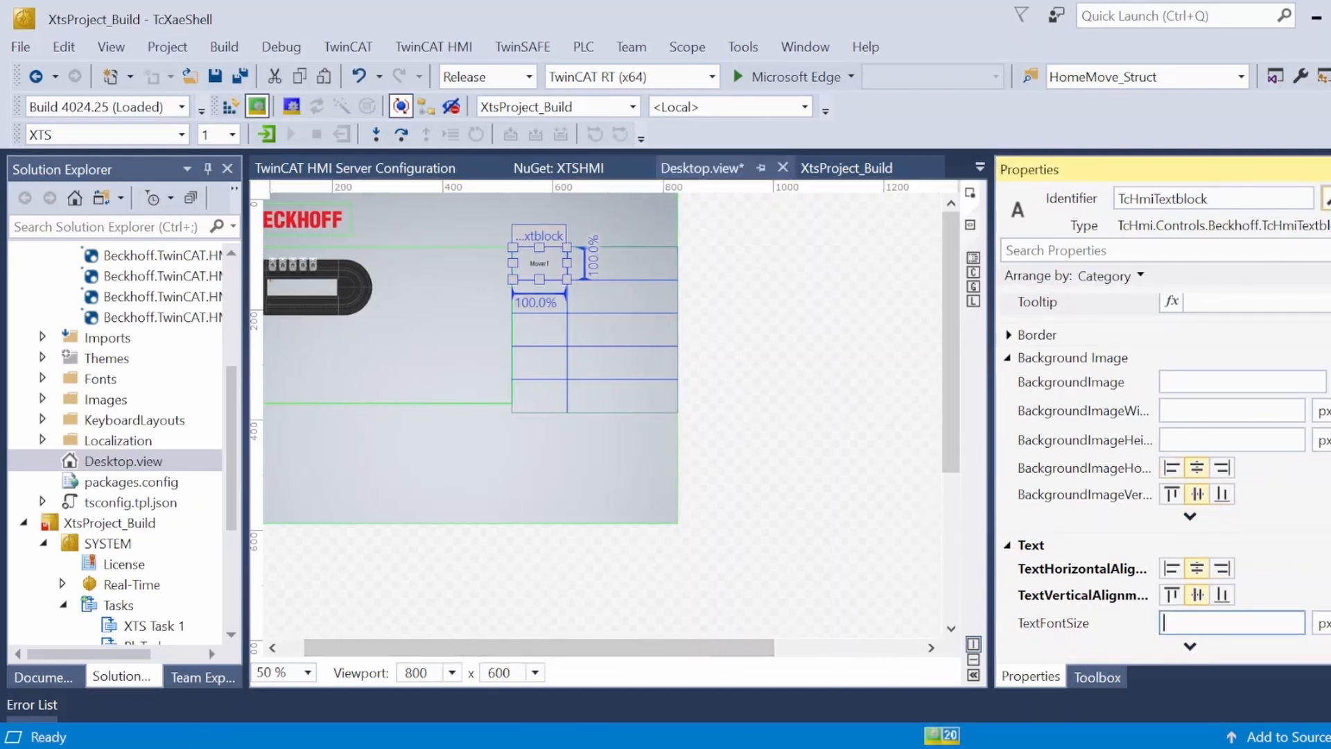
{"action": "left_click", "coordinate": [1324, 623]}
{"action": "left_click", "coordinate": [1325, 670]}
{"action": "left_click", "coordinate": [1236, 623]}
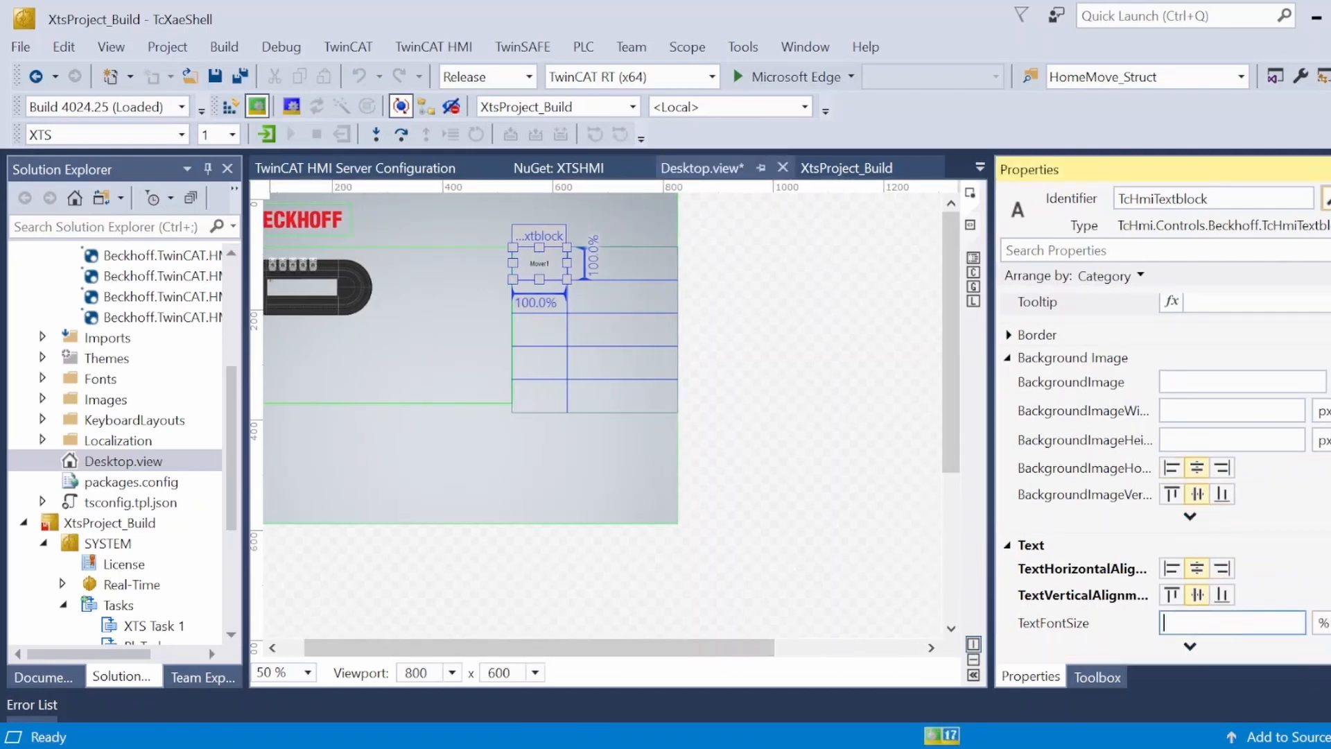
{"action": "type", "text": "80"}
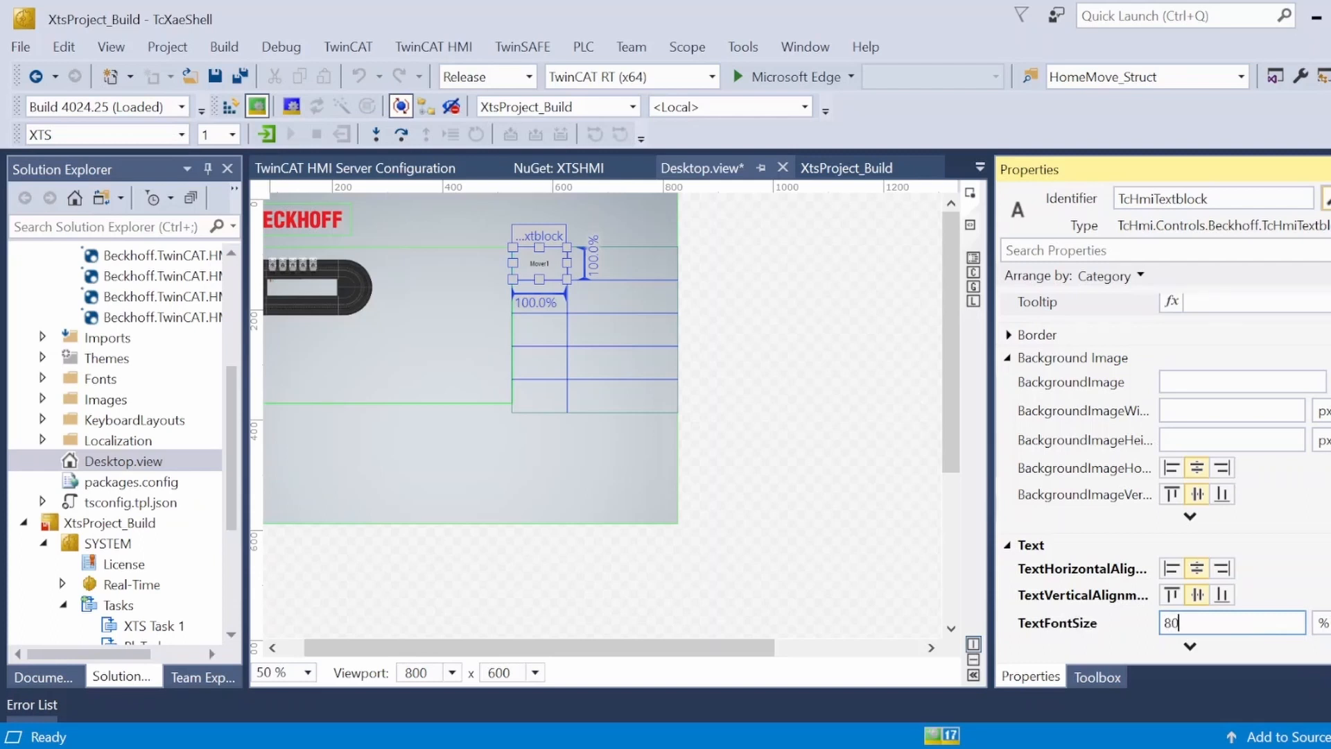
{"action": "key", "text": "ctrl+a"}
{"action": "type", "text": "100"}
{"action": "key", "text": "BackSpace"}
{"action": "key", "text": "BackSpace"}
{"action": "type", "text": "20"}
Place a second Textblock control in the first row's second column and set its font size to 120 %
{"action": "left_click", "coordinate": [1106, 678]}
{"action": "left_click_drag", "start_coordinate": [1088, 391], "coordinate": [627, 256]}
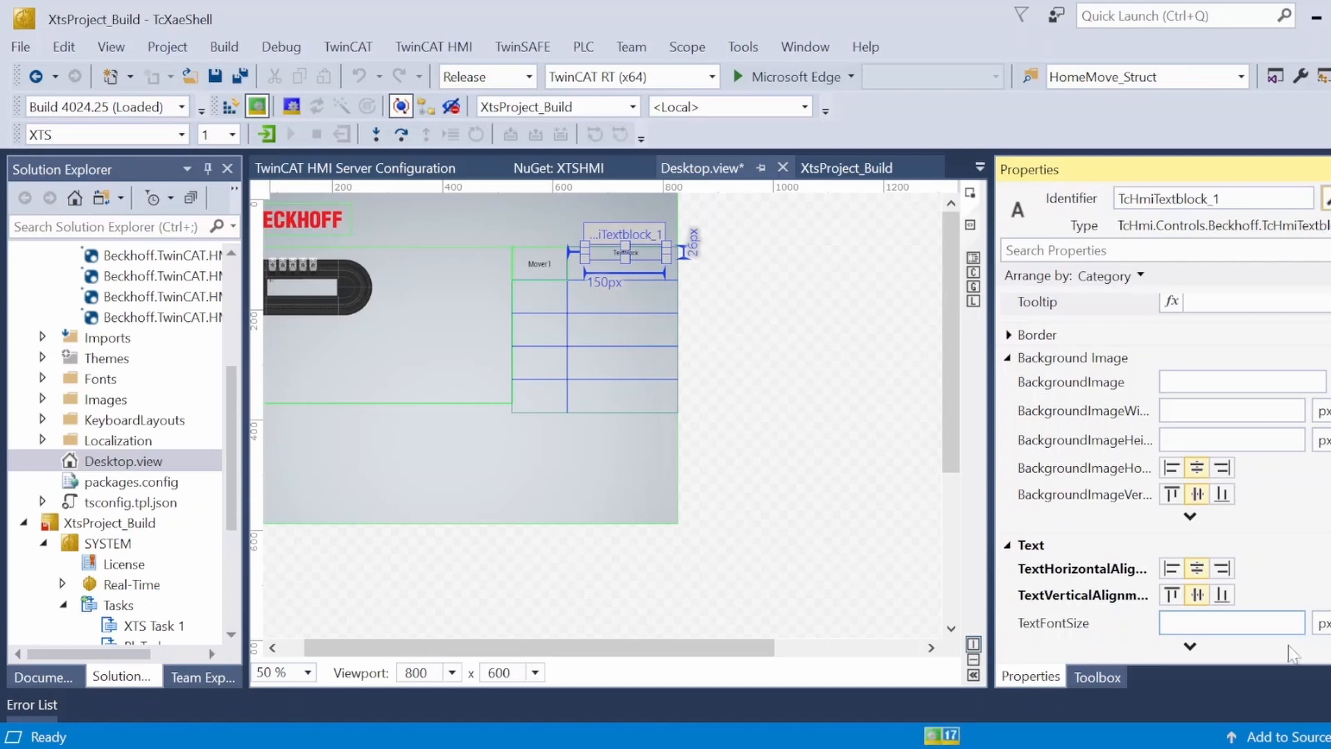
{"action": "left_click", "coordinate": [1220, 622]}
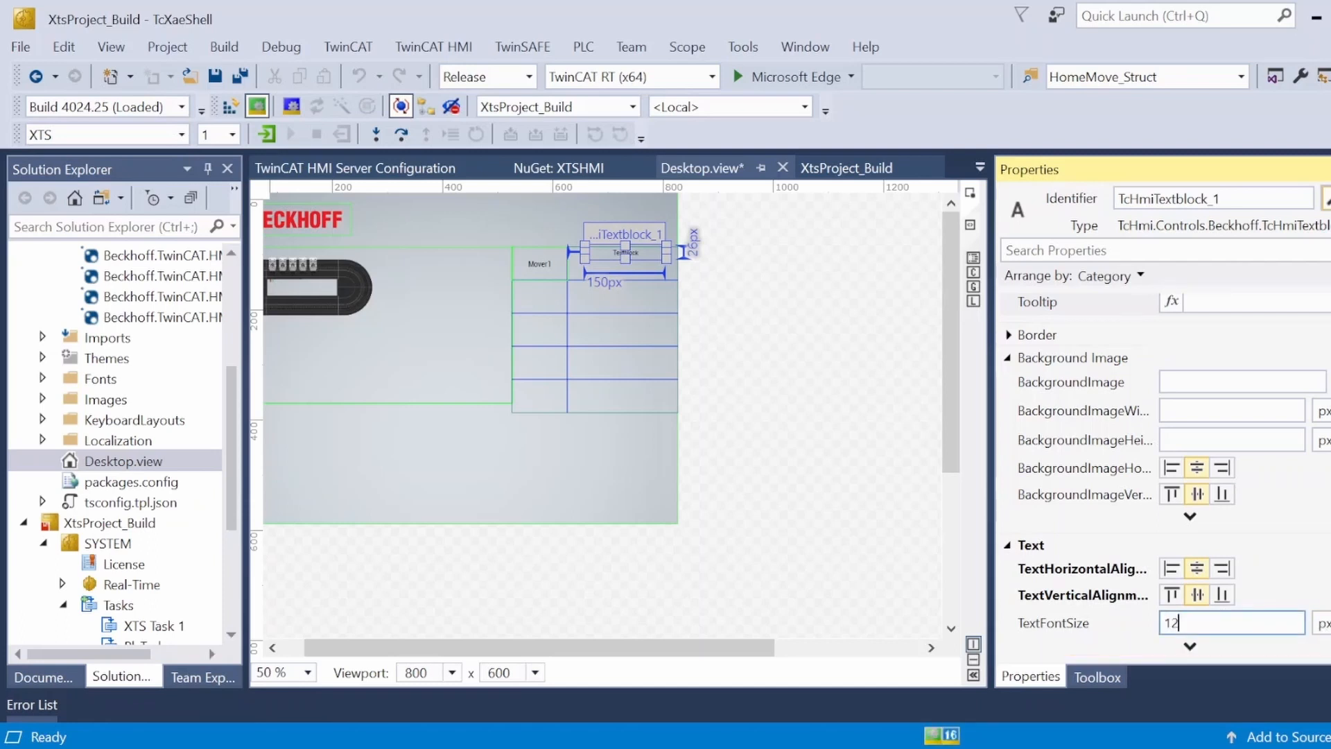
{"action": "left_click", "coordinate": [1328, 627]}
{"action": "left_click", "coordinate": [1326, 672]}
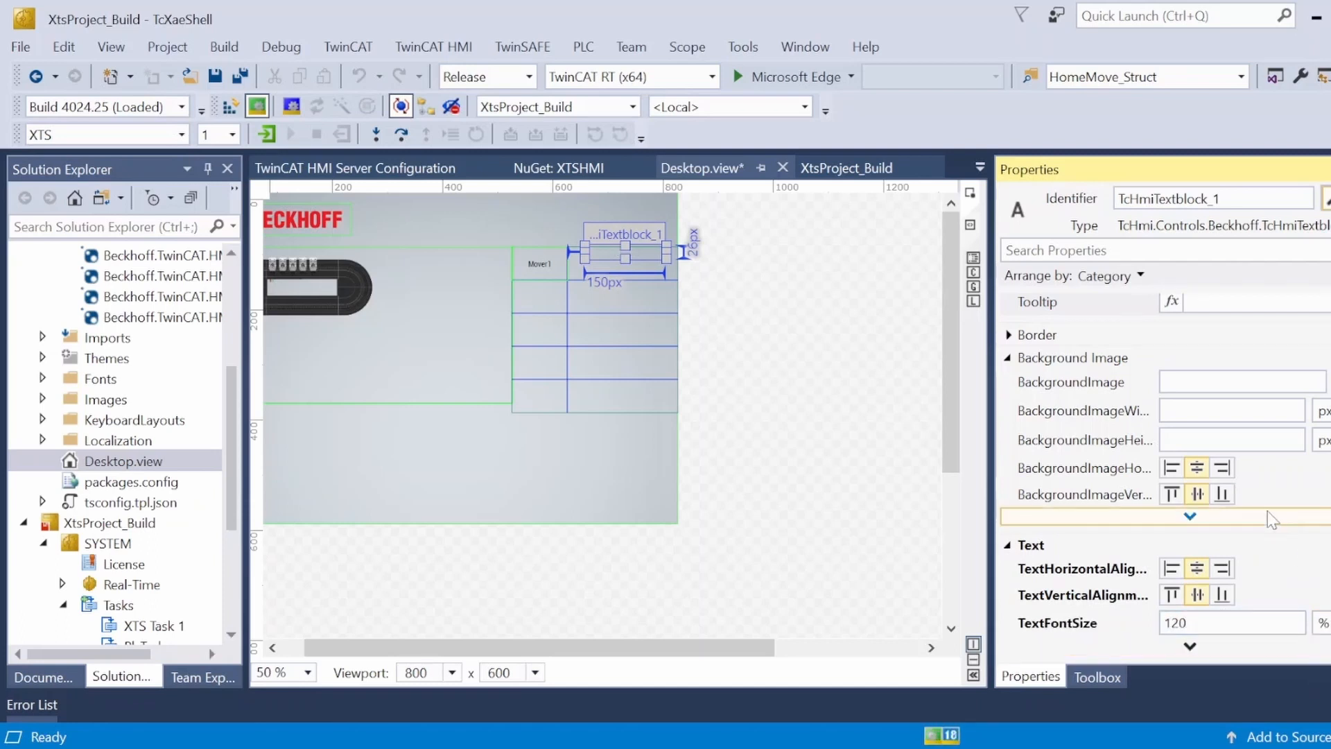
Resize the second-column textblock to 100 % width and 100 % height
{"action": "scroll", "coordinate": [1270, 494], "scroll_direction": "up", "scroll_amount": 1}
{"action": "scroll", "coordinate": [1239, 501], "scroll_direction": "up", "scroll_amount": 6}
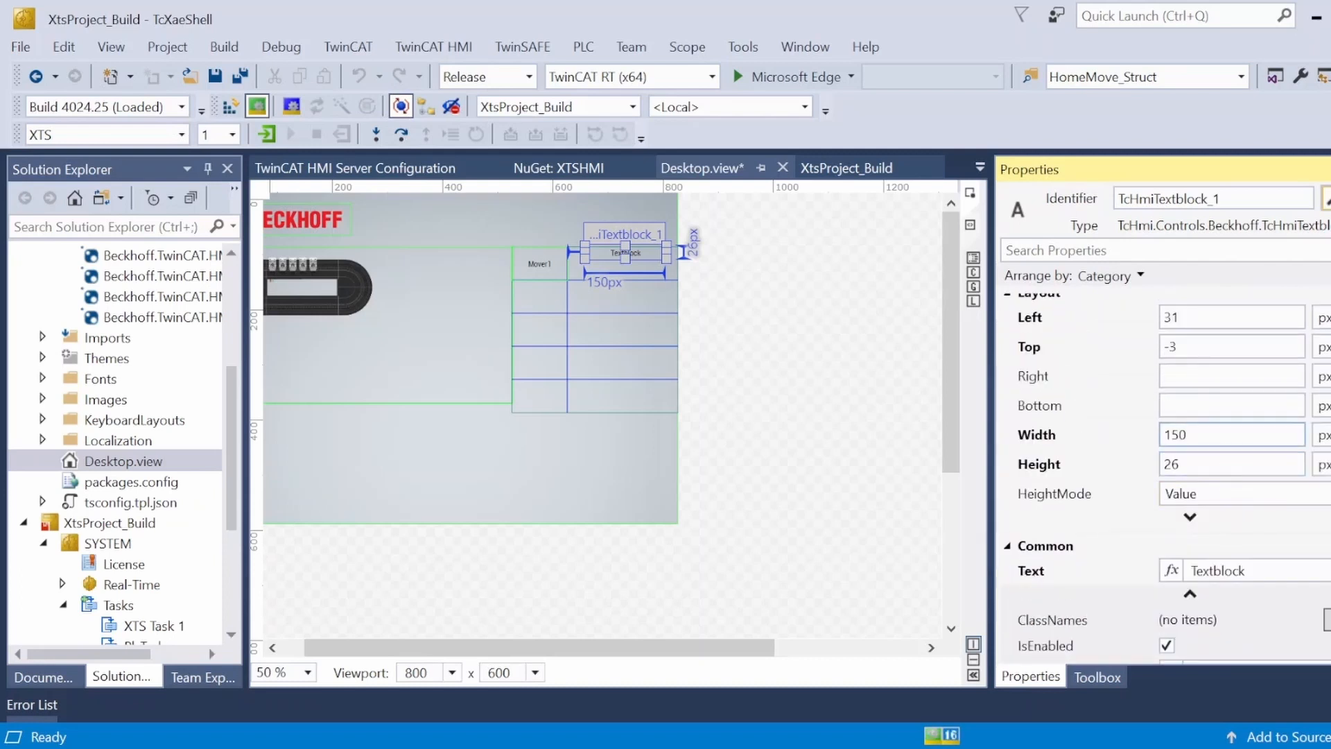
{"action": "double_click", "coordinate": [1233, 435]}
{"action": "left_click", "coordinate": [1324, 435]}
{"action": "left_click", "coordinate": [1325, 483]}
{"action": "left_click", "coordinate": [1324, 465]}
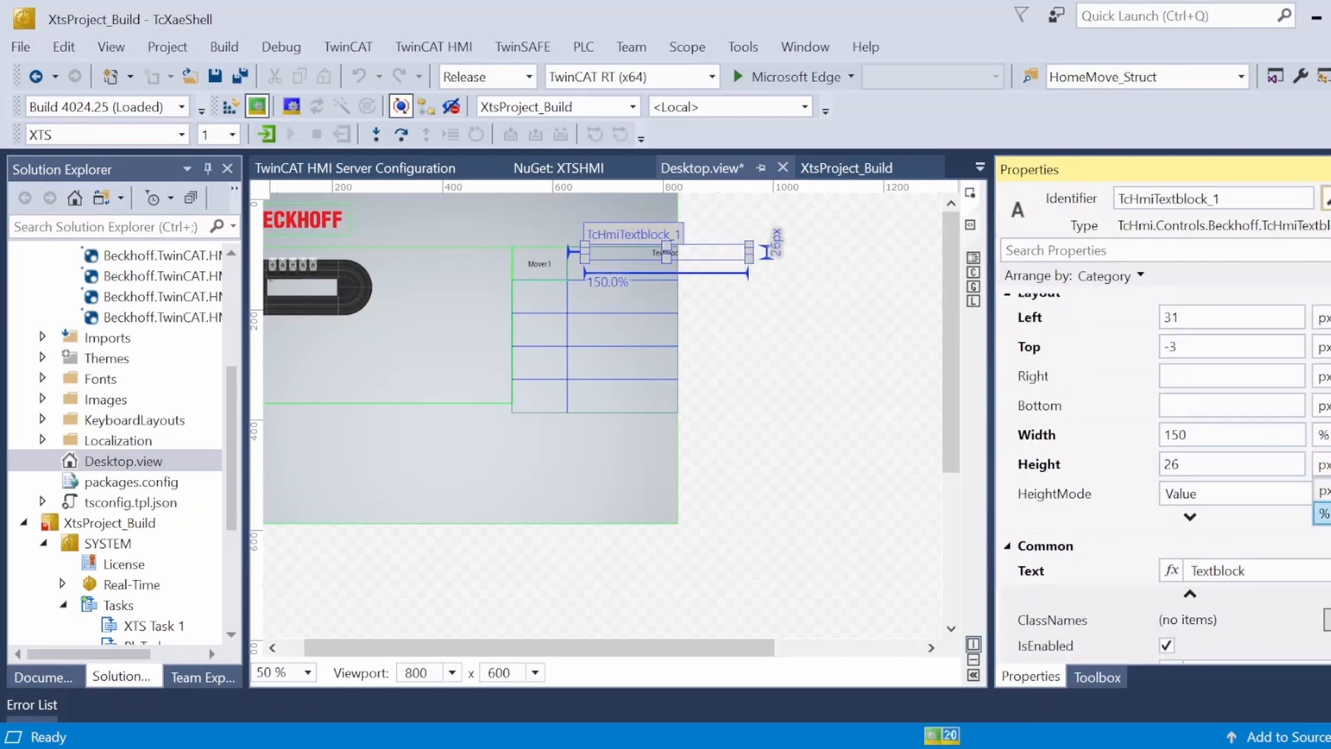
{"action": "left_click", "coordinate": [1324, 511]}
{"action": "double_click", "coordinate": [1233, 436]}
{"action": "type", "text": "100"}
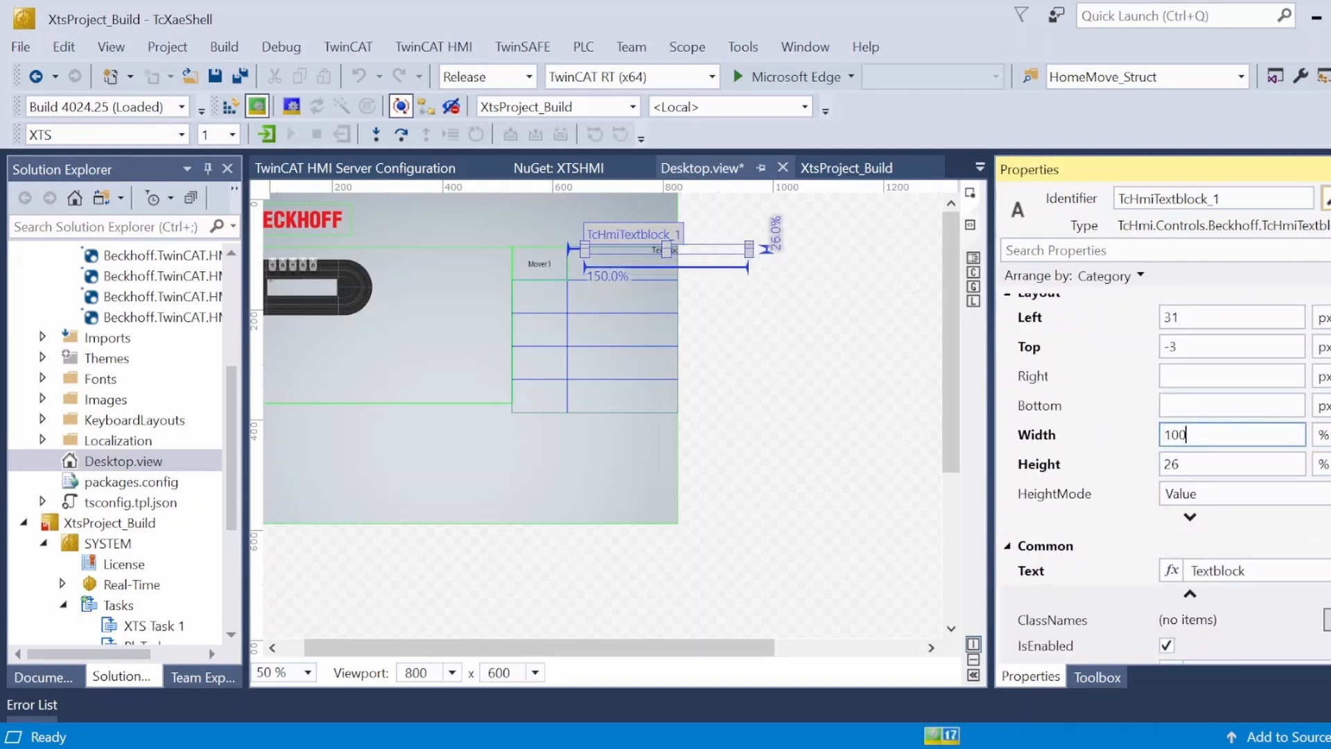
{"action": "key", "text": "Return"}
{"action": "key", "text": "Tab"}
{"action": "type", "text": "10"}
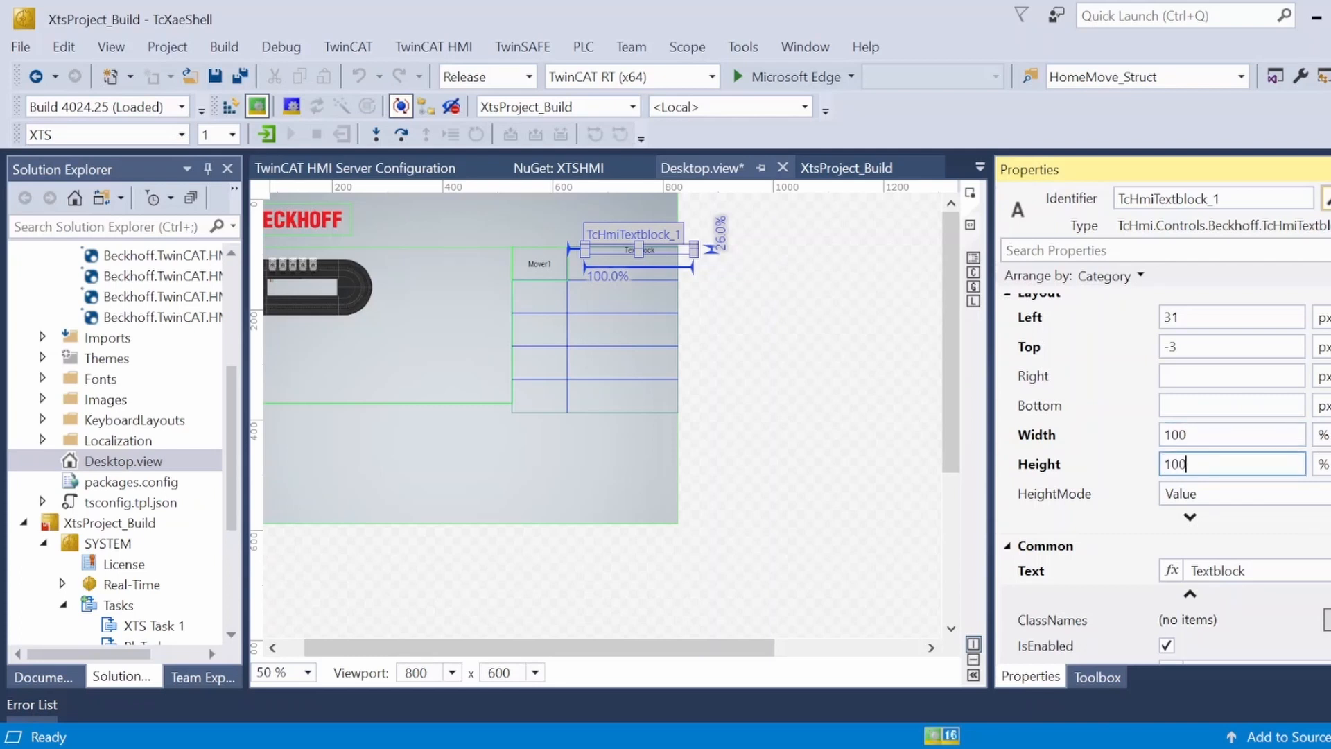
{"action": "key", "text": "Return"}
Set the second-column textblock's Left and Top offsets to 0 px
{"action": "double_click", "coordinate": [1194, 318]}
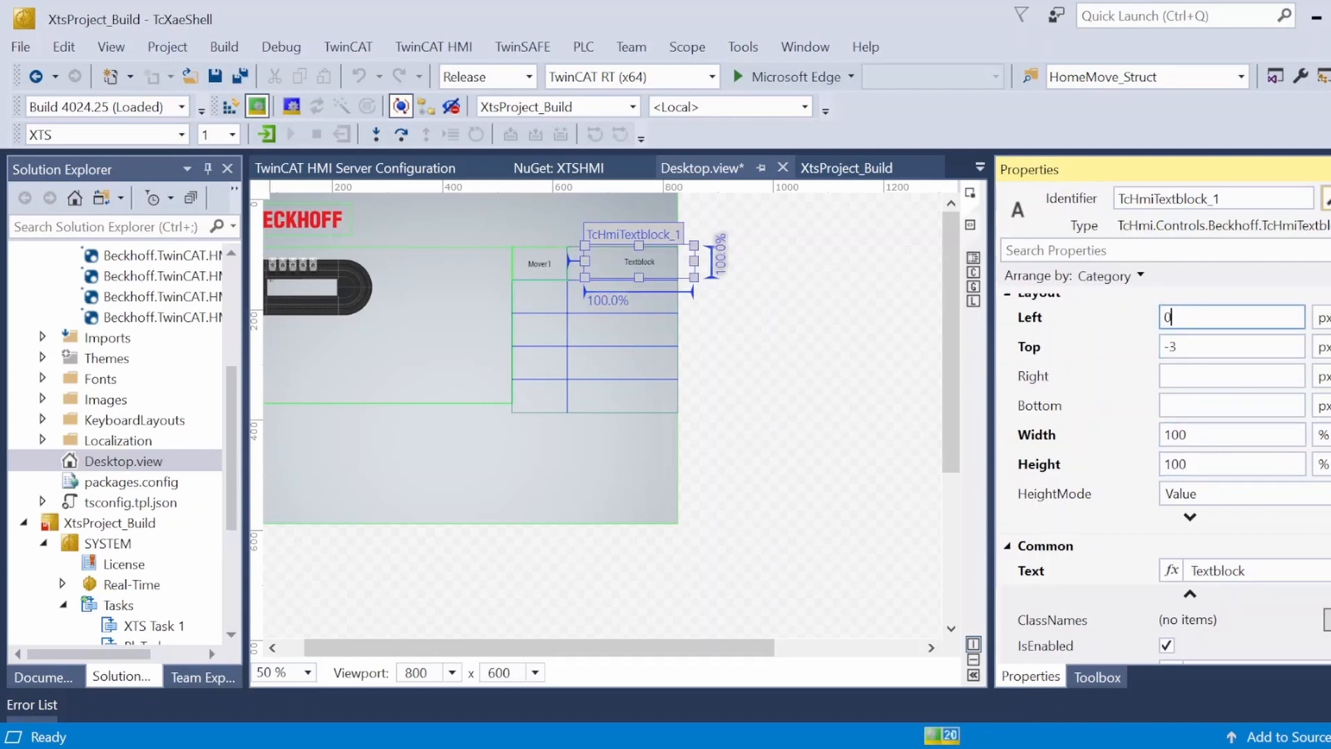
{"action": "key", "text": "Return"}
{"action": "key", "text": "Tab"}
{"action": "key", "text": "Return"}
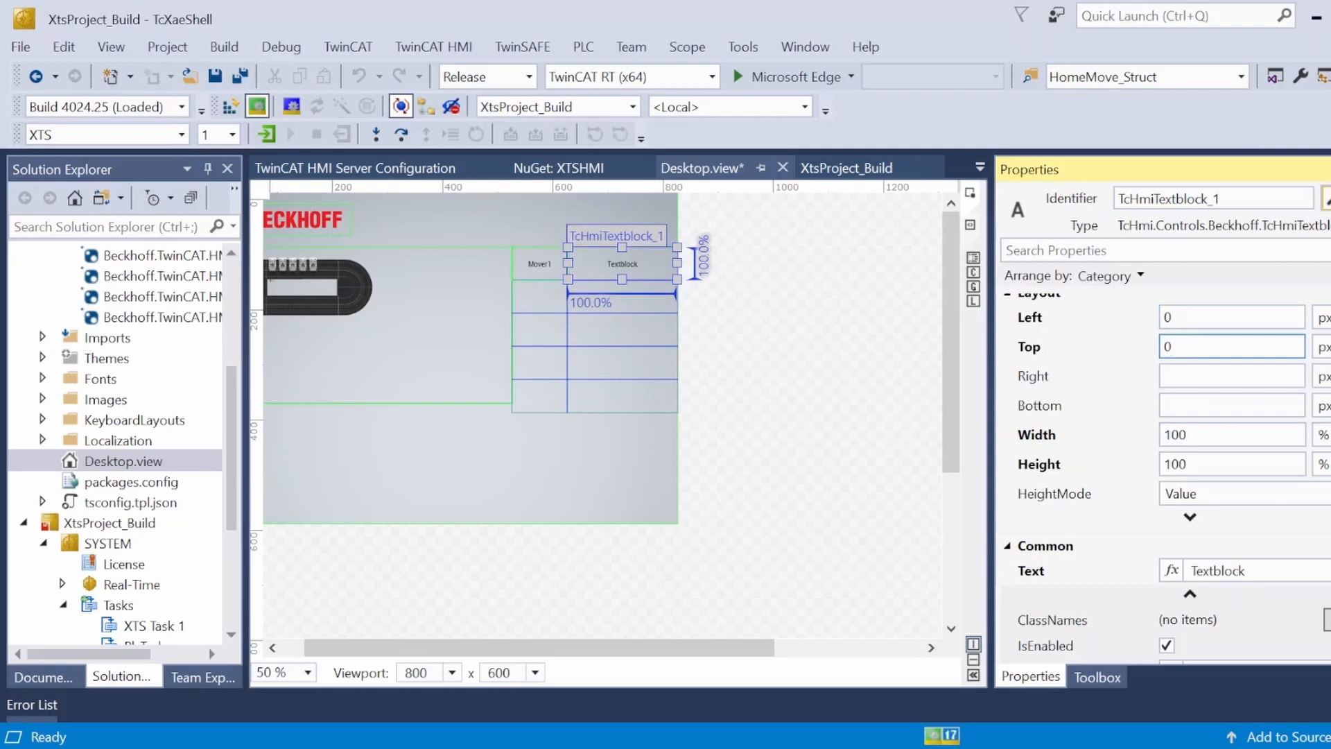
Start a data binding for the second-column textblock's Text property and list the server symbols
{"action": "left_click", "coordinate": [1295, 609]}
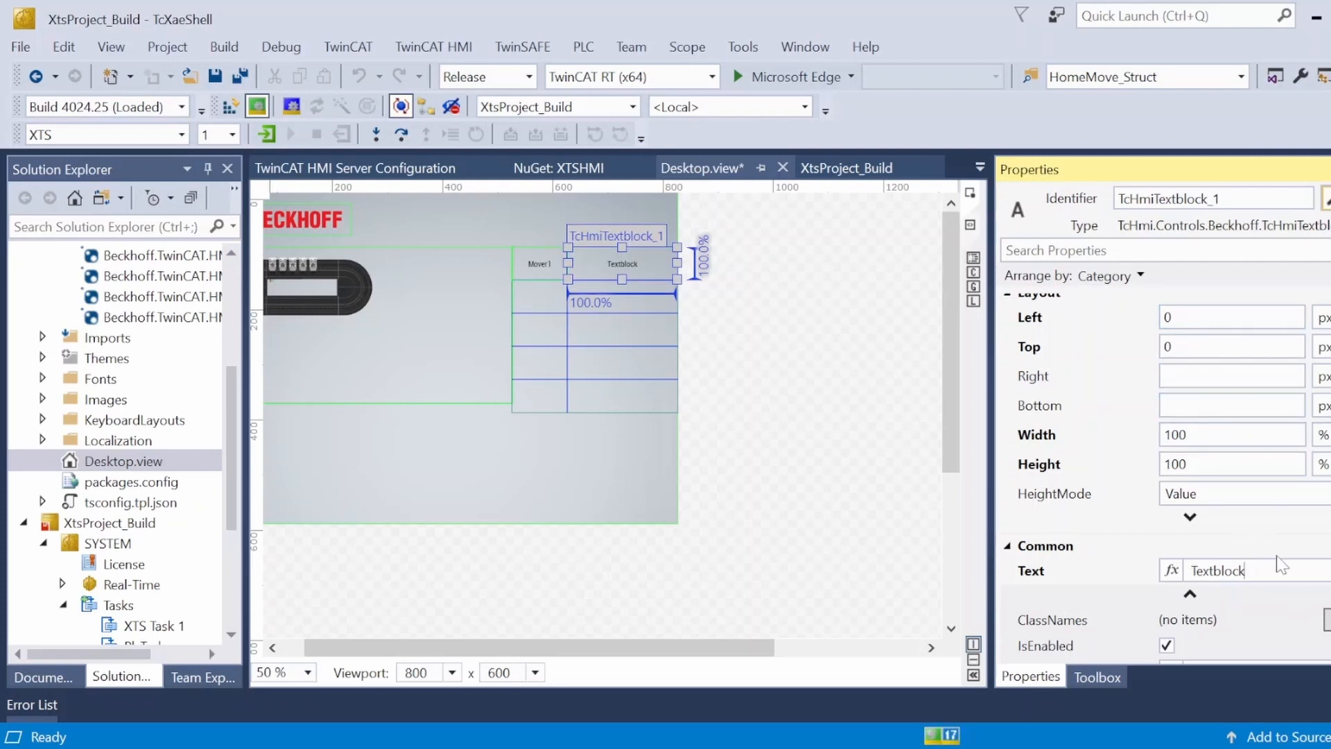
{"action": "scroll", "coordinate": [1281, 555], "scroll_direction": "down", "scroll_amount": 1}
{"action": "left_click", "coordinate": [1329, 518]}
{"action": "left_click", "coordinate": [1304, 560]}
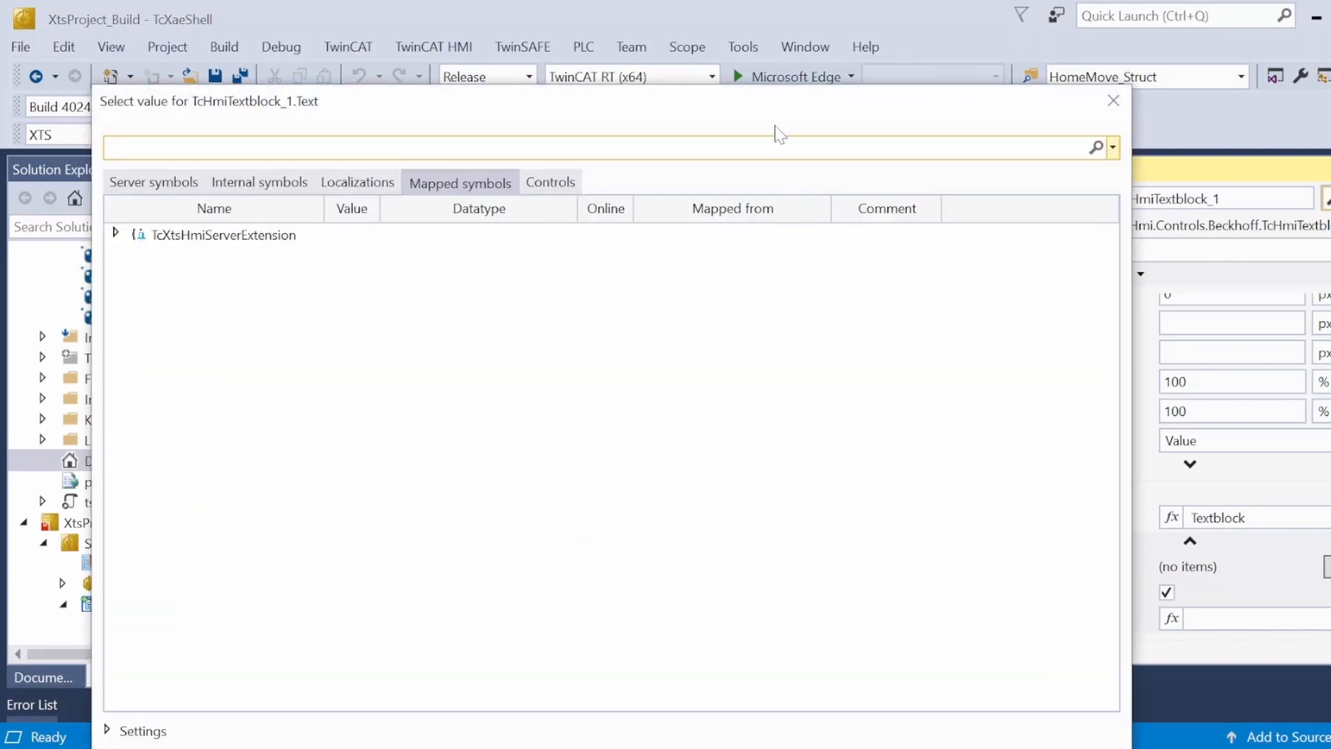
{"action": "left_click_drag", "start_coordinate": [777, 132], "coordinate": [790, 56]}
{"action": "left_click", "coordinate": [156, 111]}
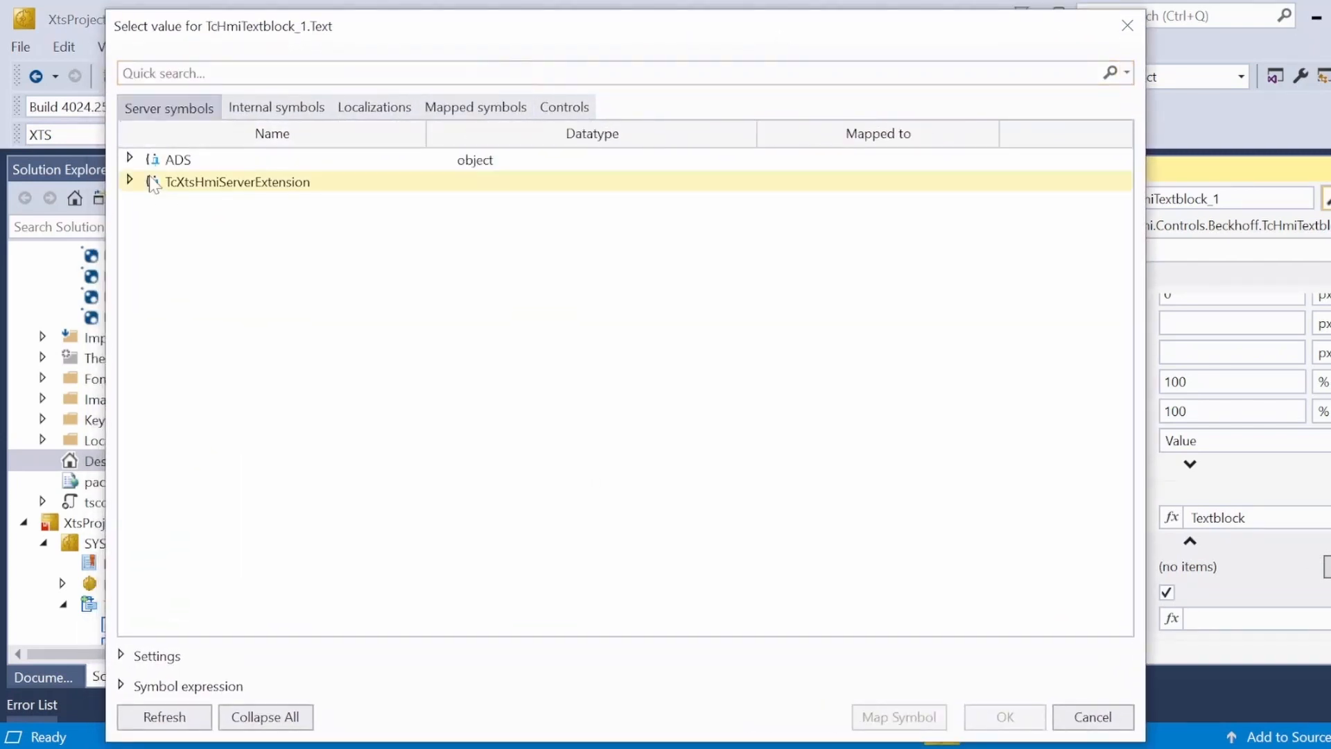
Expand the server symbols through ADS, PLC1, GVL and XTS_Mover down to the members of mover [0]
{"action": "left_click", "coordinate": [130, 160]}
{"action": "left_click", "coordinate": [151, 181]}
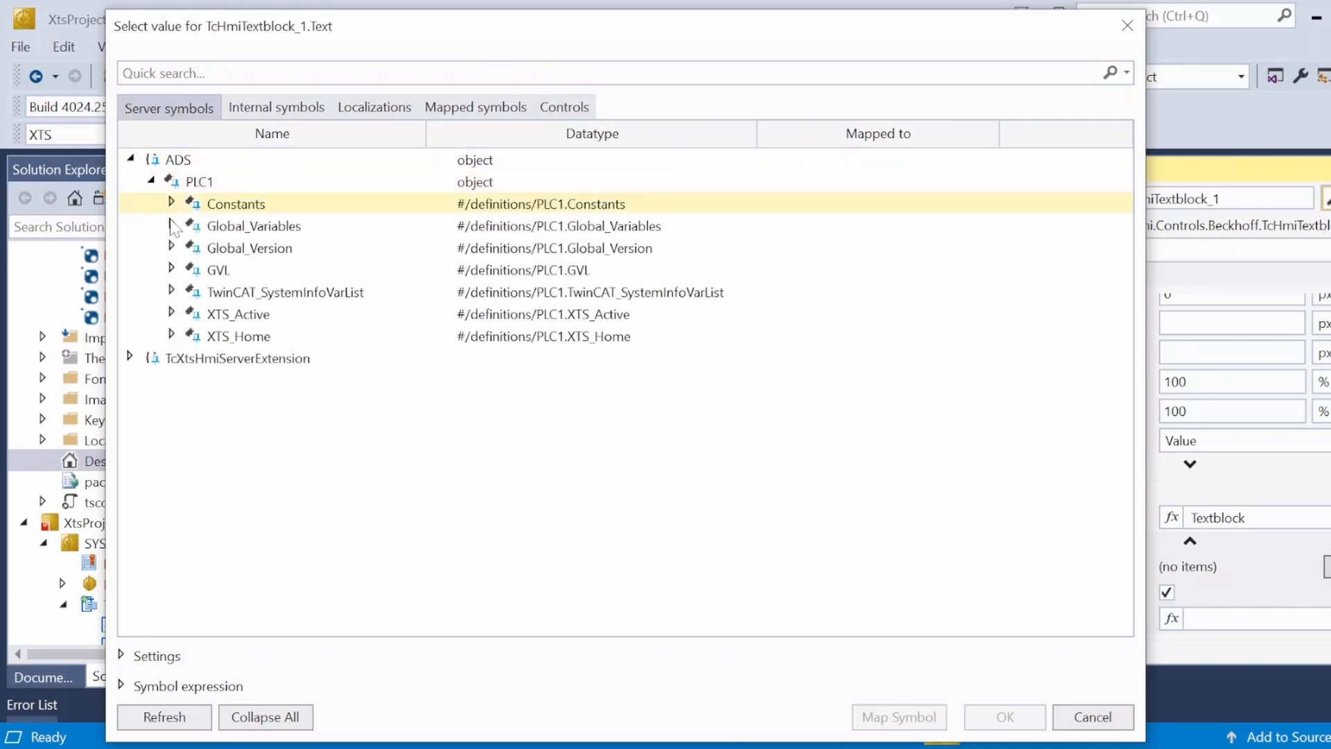
{"action": "left_click", "coordinate": [171, 270]}
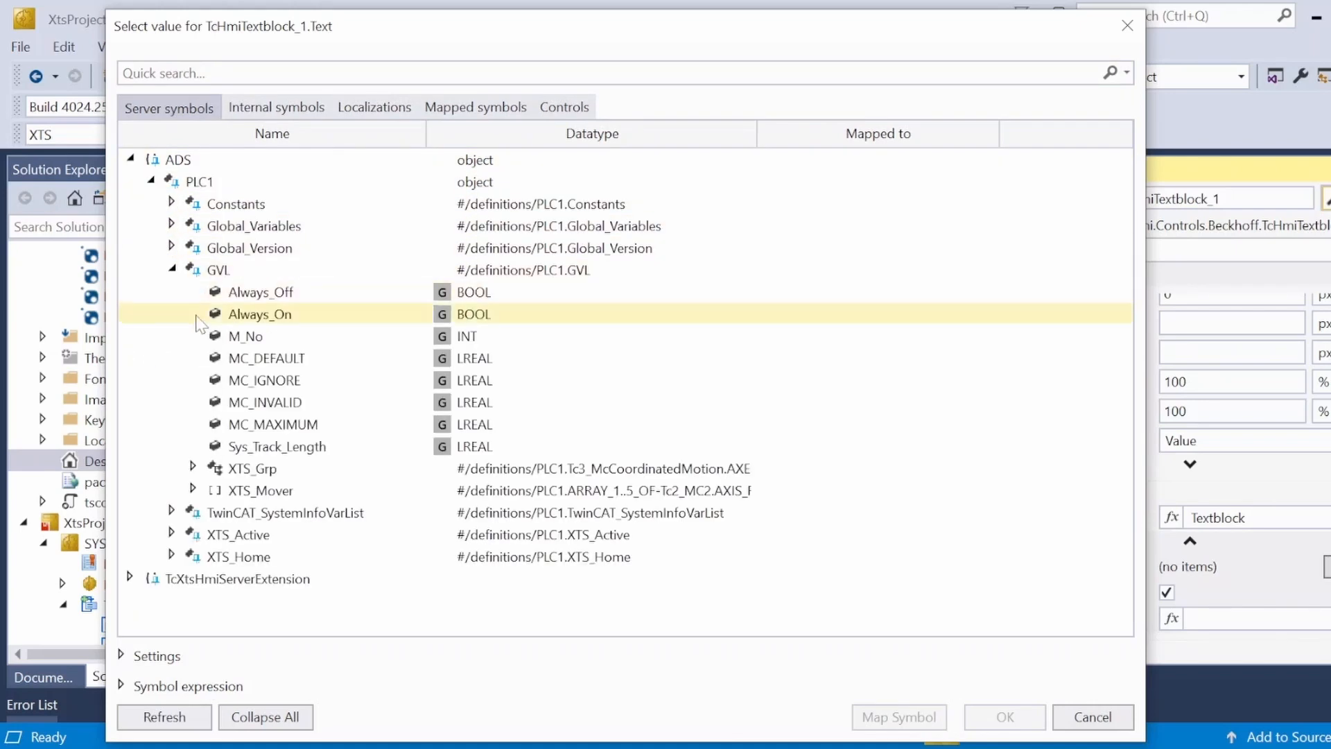
{"action": "left_click", "coordinate": [194, 489]}
{"action": "scroll", "coordinate": [268, 473], "scroll_direction": "down", "scroll_amount": 1}
{"action": "left_click", "coordinate": [215, 444]}
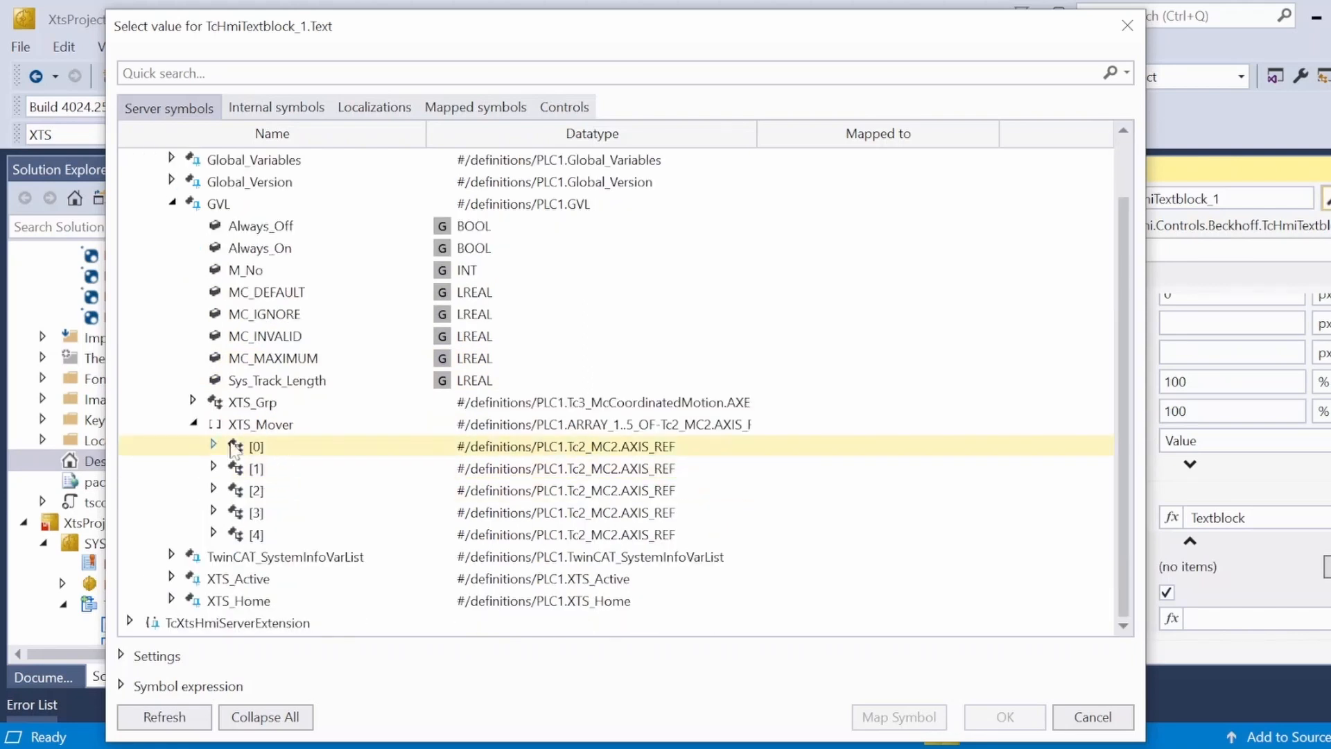
{"action": "scroll", "coordinate": [279, 443], "scroll_direction": "down", "scroll_amount": 1}
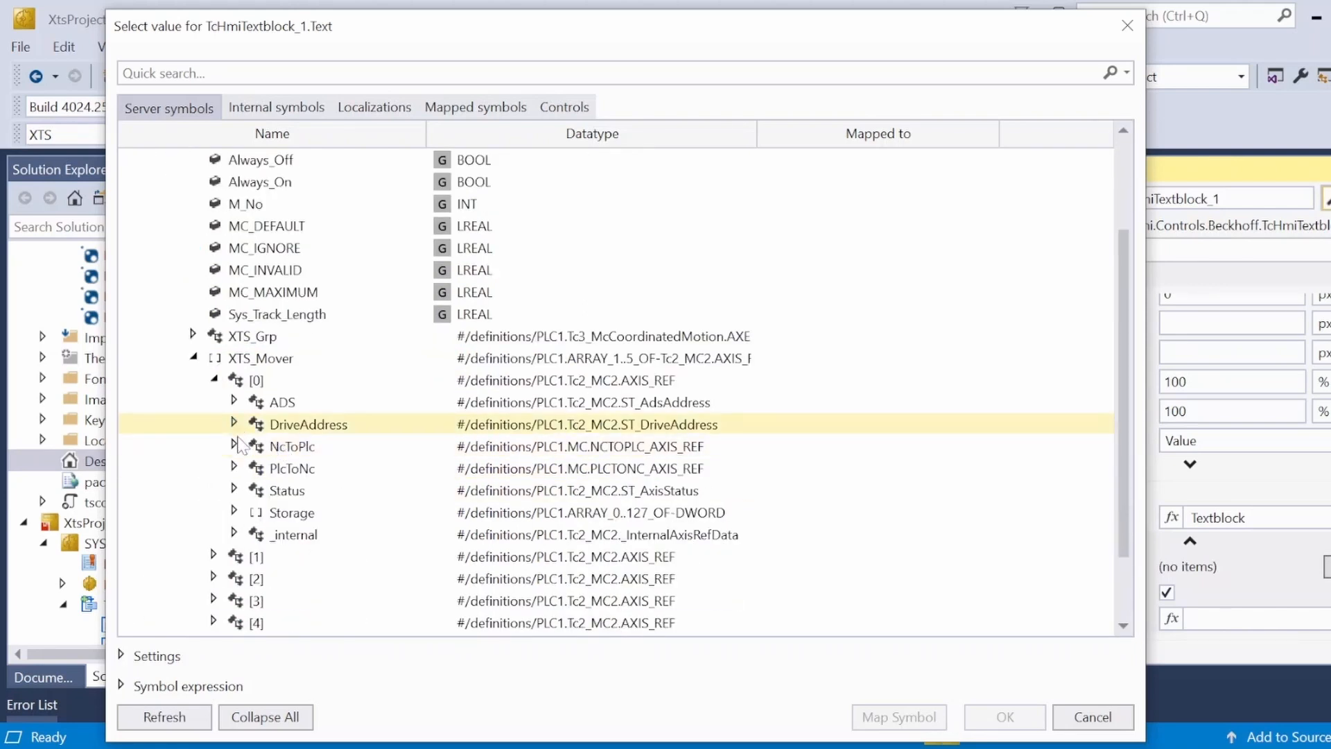
{"action": "double_click", "coordinate": [261, 471]}
{"action": "scroll", "coordinate": [284, 478], "scroll_direction": "down", "scroll_amount": 4}
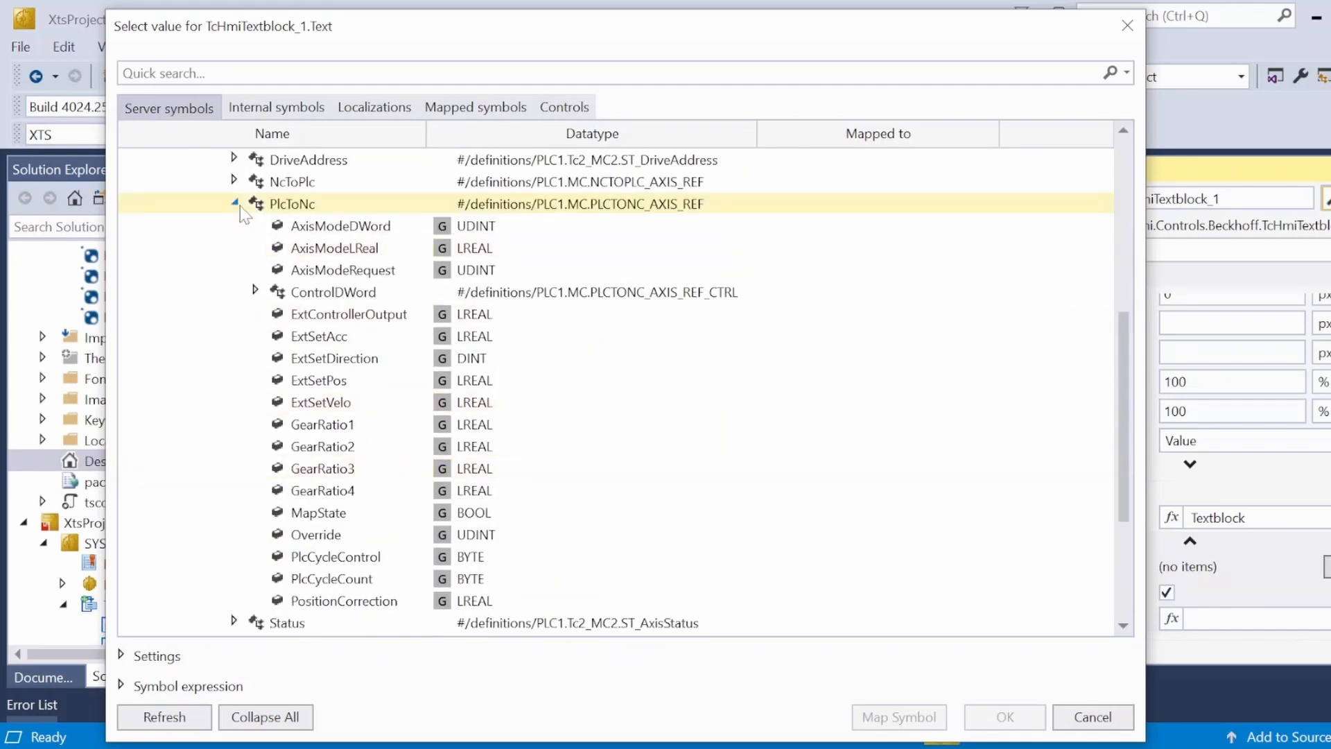
{"action": "left_click", "coordinate": [235, 203]}
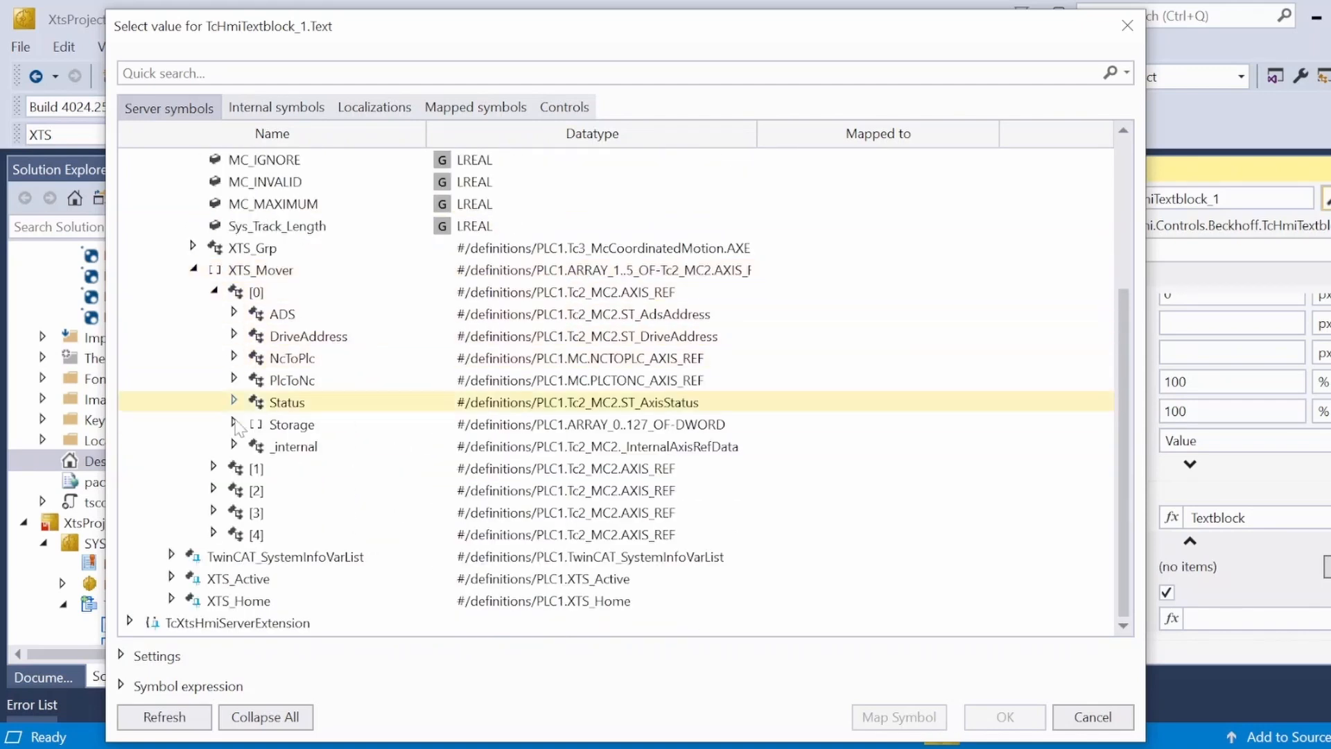
Bind the first position textblock's Text to ActPos under NcToPlc of XTS_Mover [0]
{"action": "left_click", "coordinate": [234, 358]}
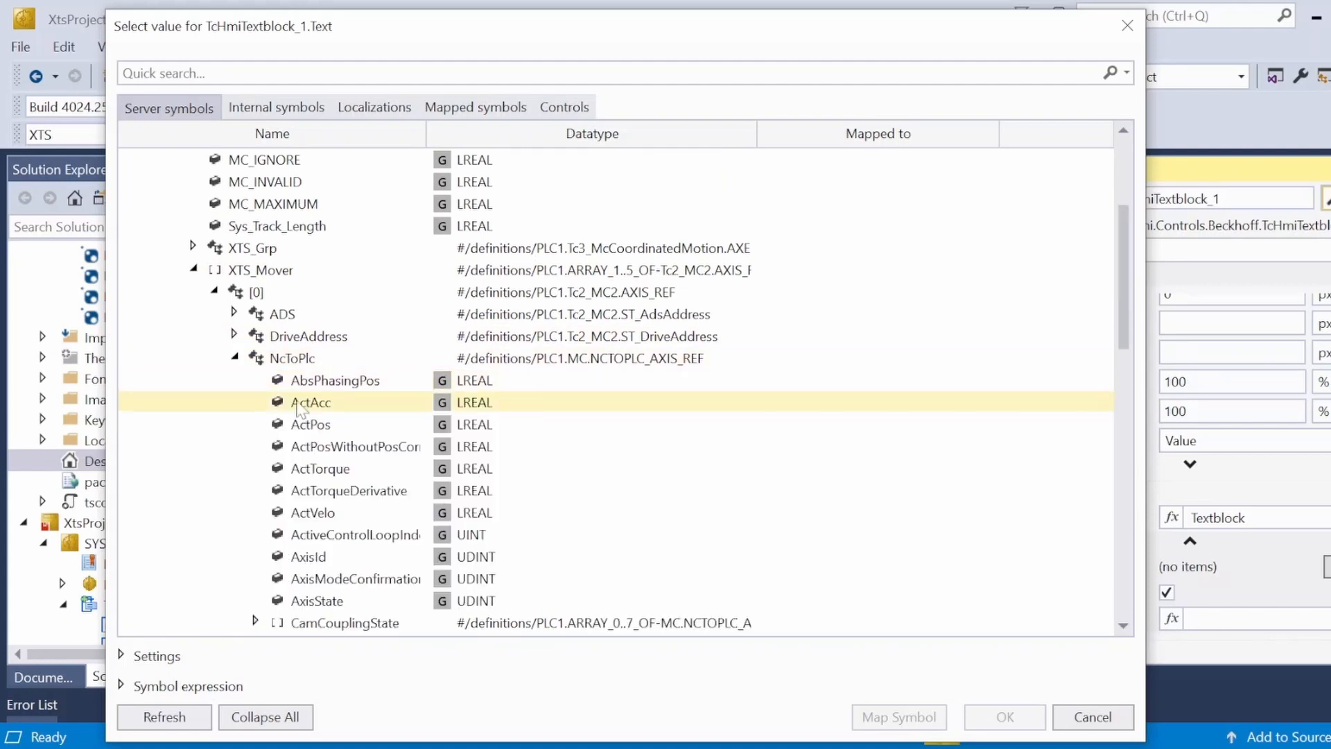
{"action": "left_click", "coordinate": [310, 424]}
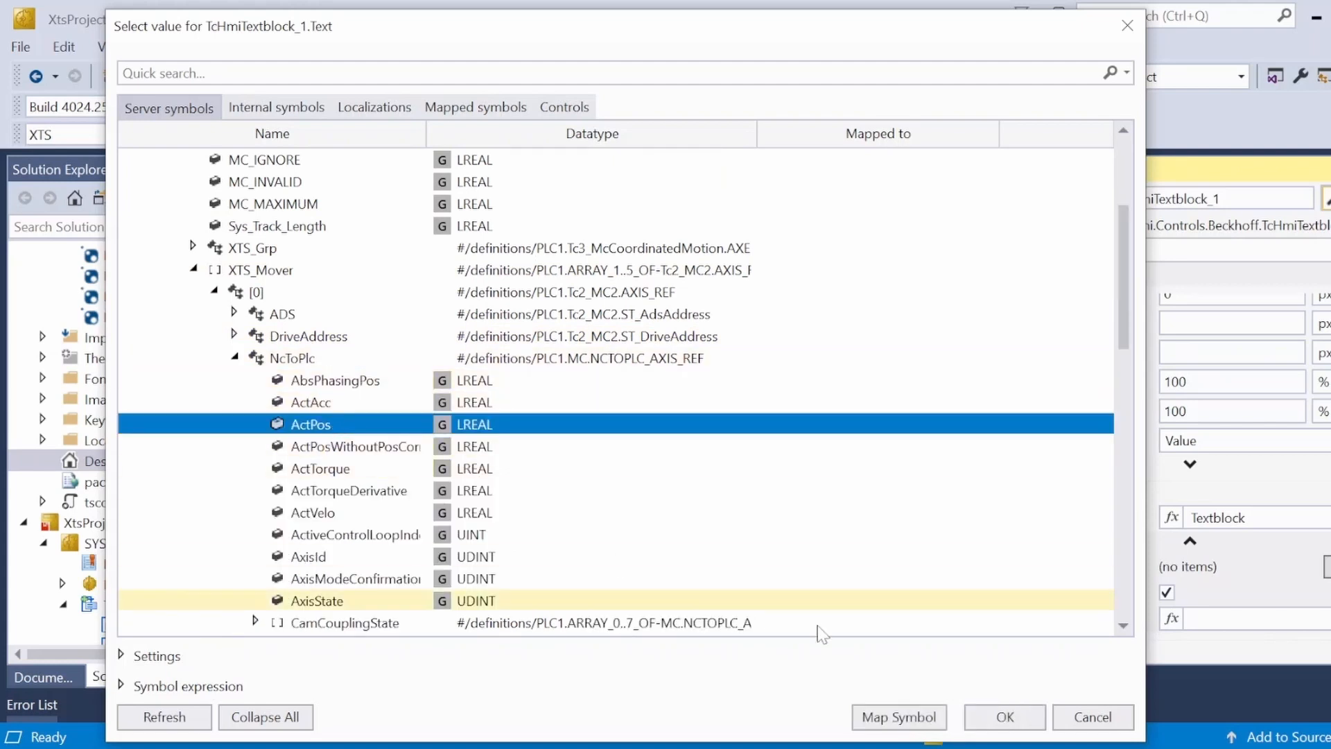
{"action": "left_click", "coordinate": [998, 715]}
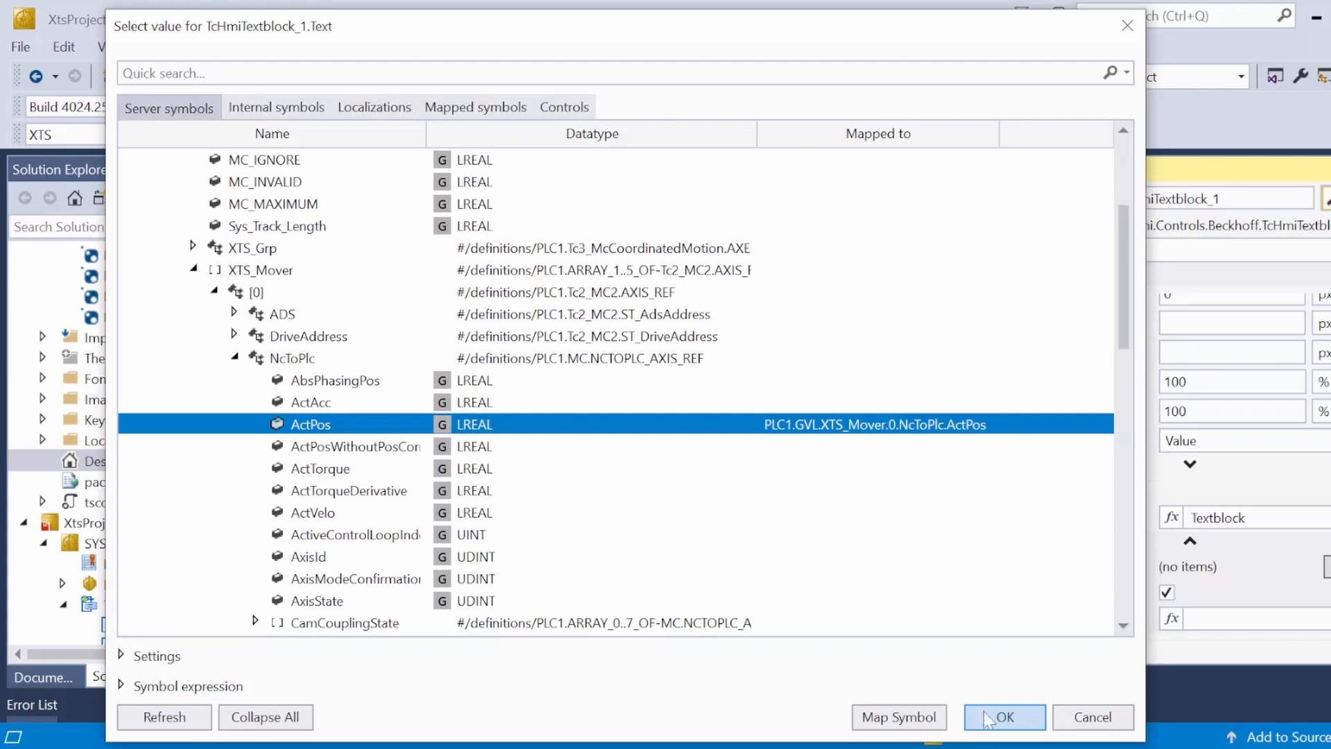
{"action": "left_click", "coordinate": [989, 720]}
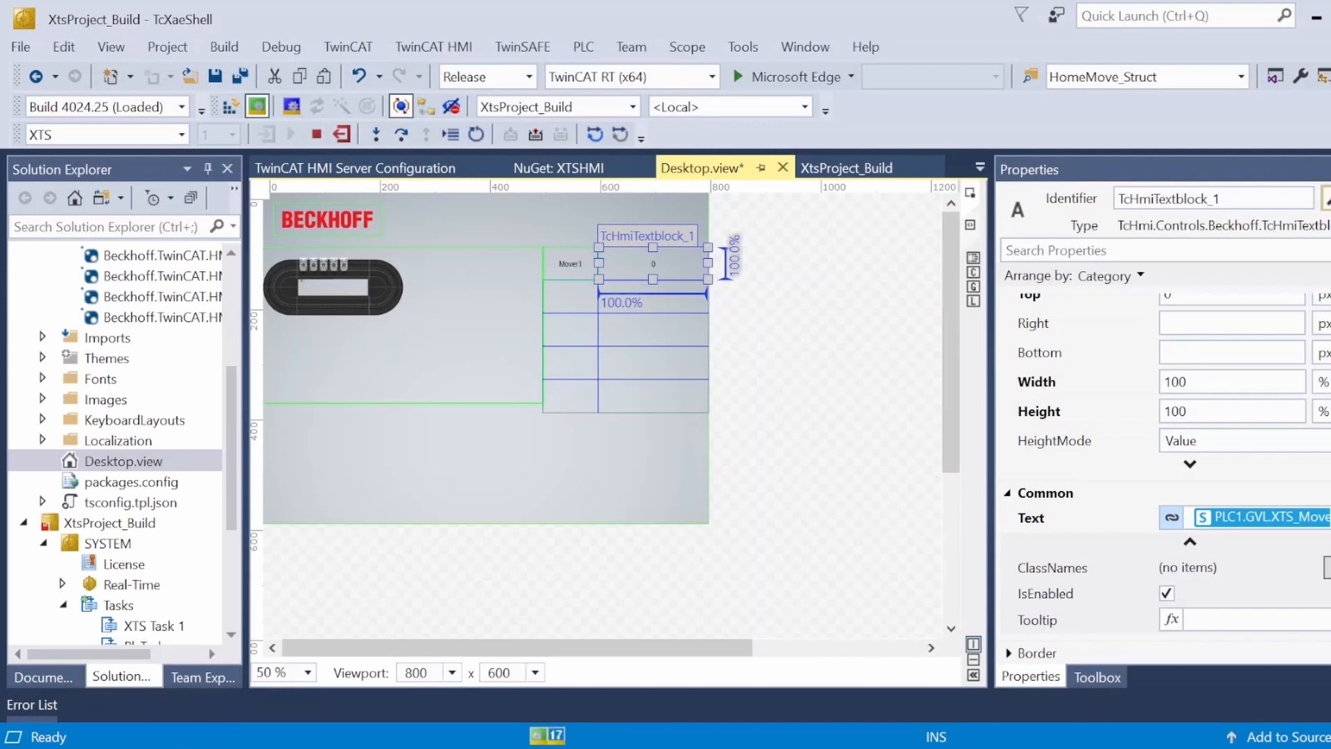
Copy the Mover1 textblock into the four empty cells below it in the grid's first column
{"action": "left_click", "coordinate": [578, 270]}
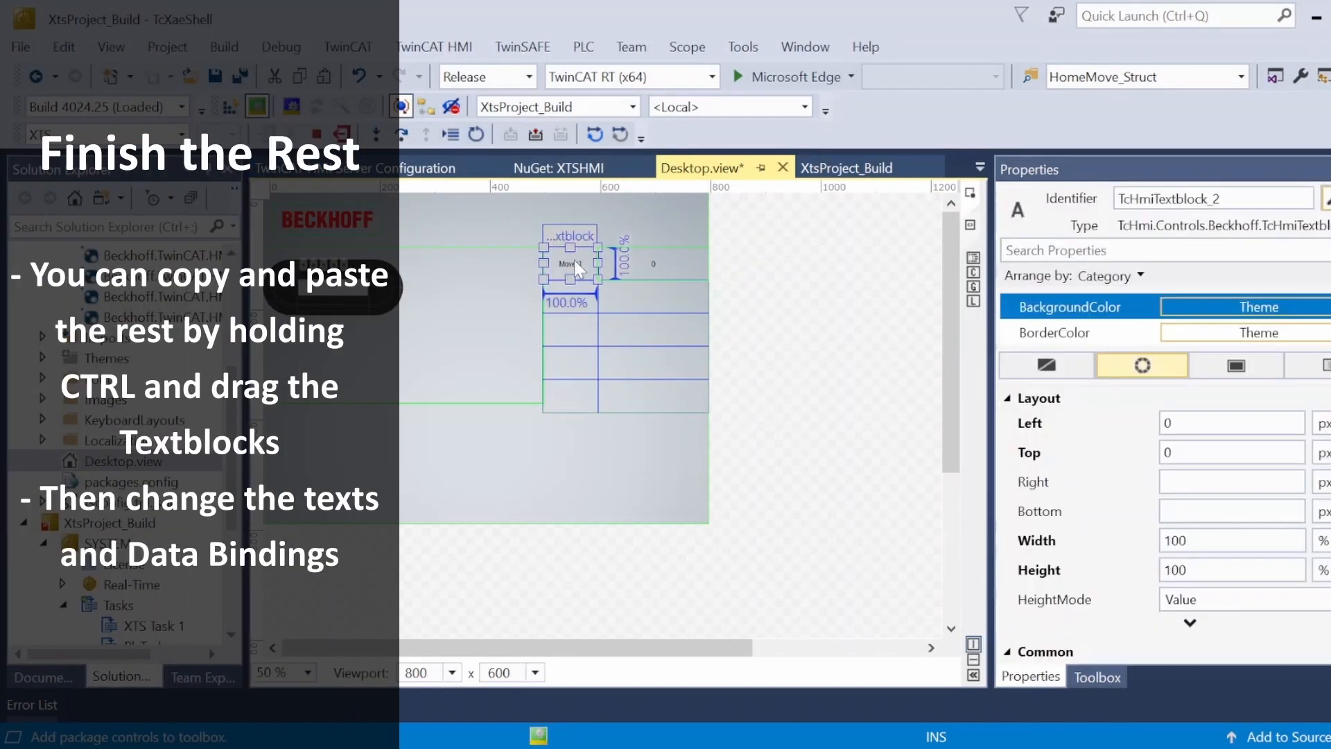
{"action": "left_click_drag", "start_coordinate": [584, 310], "coordinate": [588, 371]}
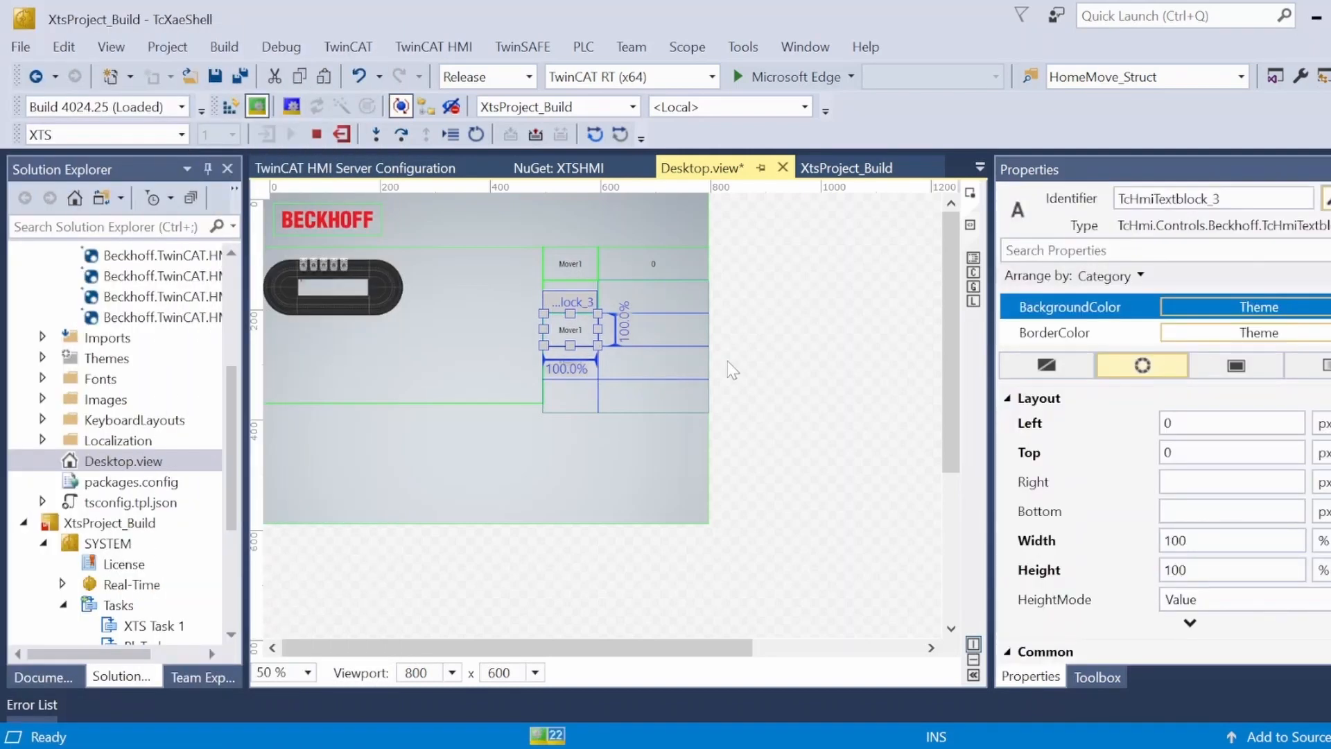
{"action": "key", "text": "ctrl+v"}
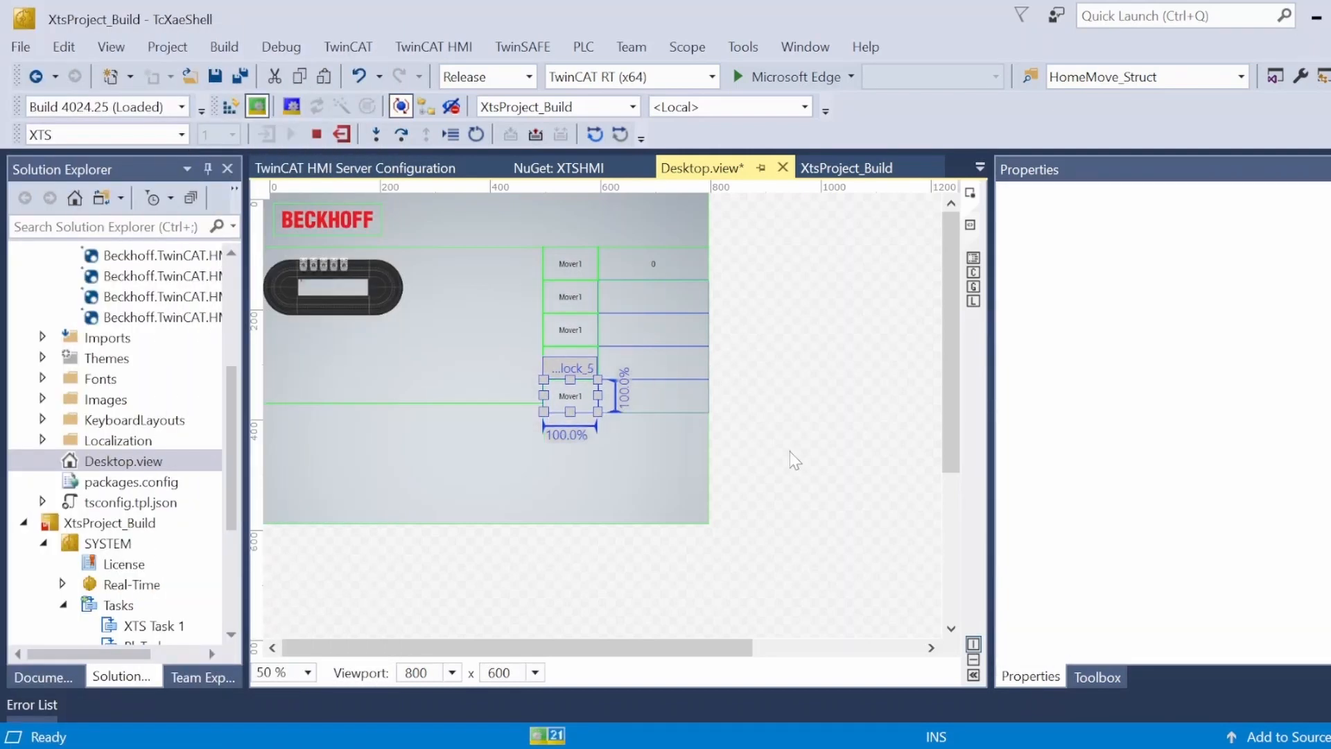
{"action": "left_click", "coordinate": [786, 437]}
Copy the bound position textblock into the four empty cells below it in the grid's second column
{"action": "left_click", "coordinate": [698, 273]}
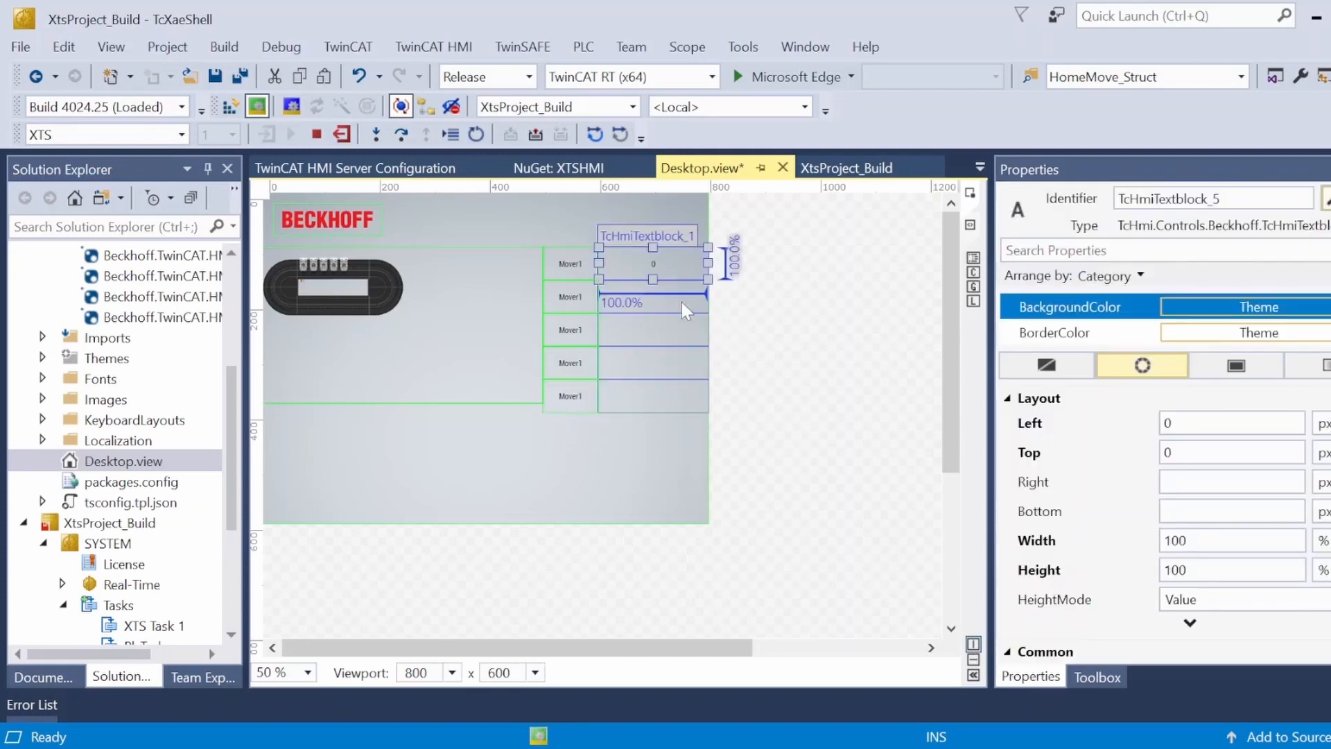
{"action": "key", "text": "ctrl+v"}
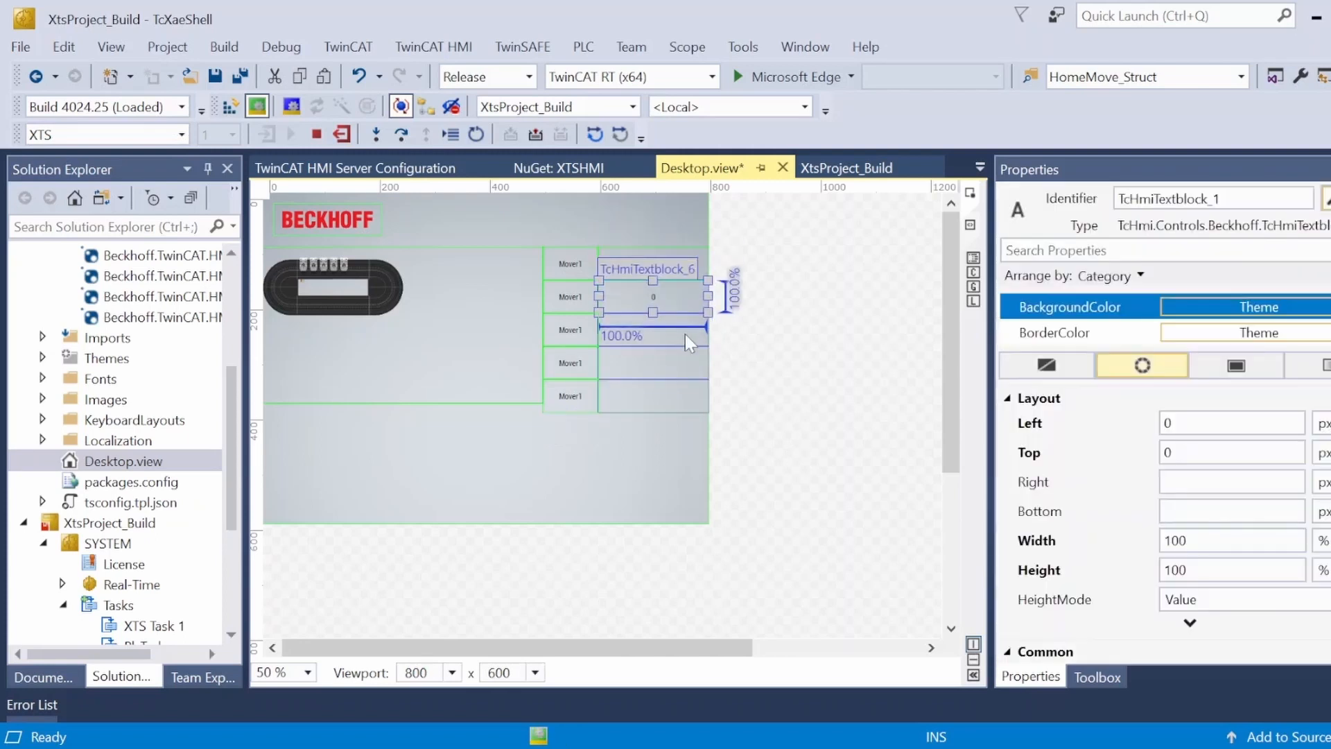
{"action": "key", "text": "ctrl+v"}
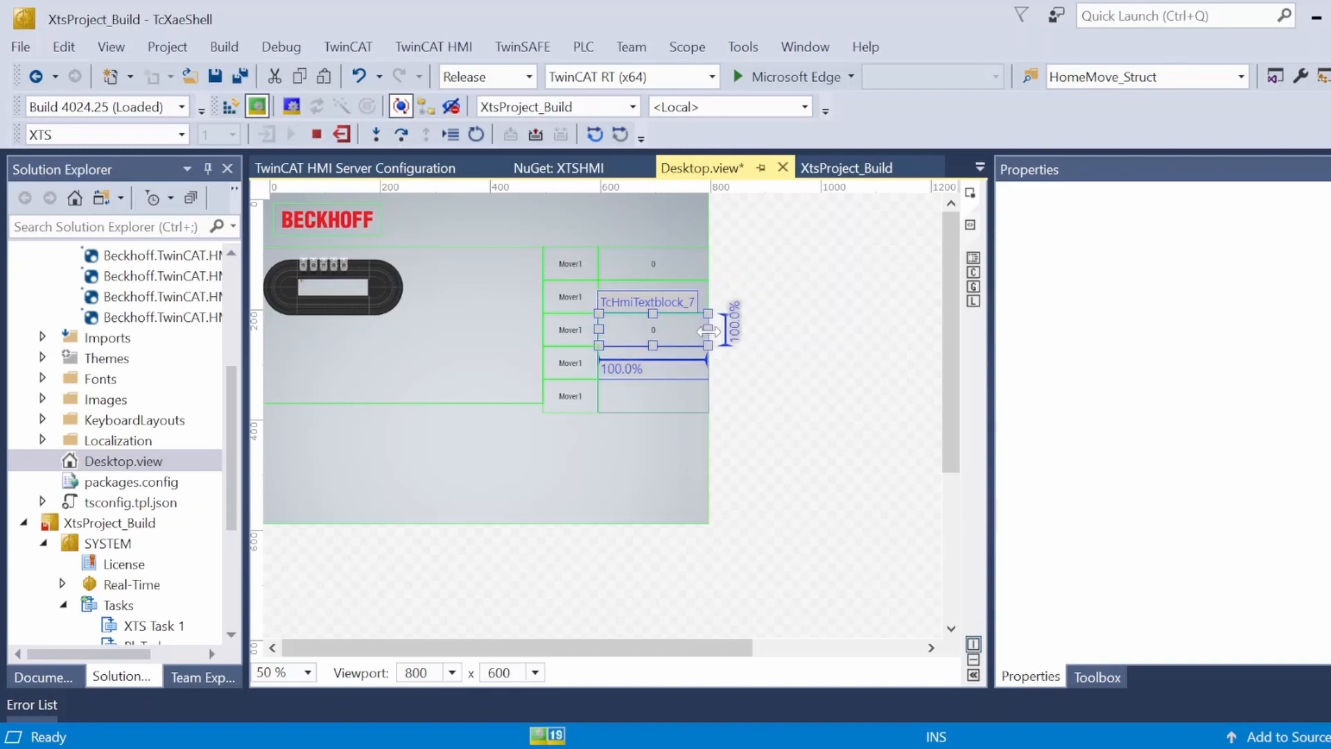
{"action": "key", "text": "ctrl+v"}
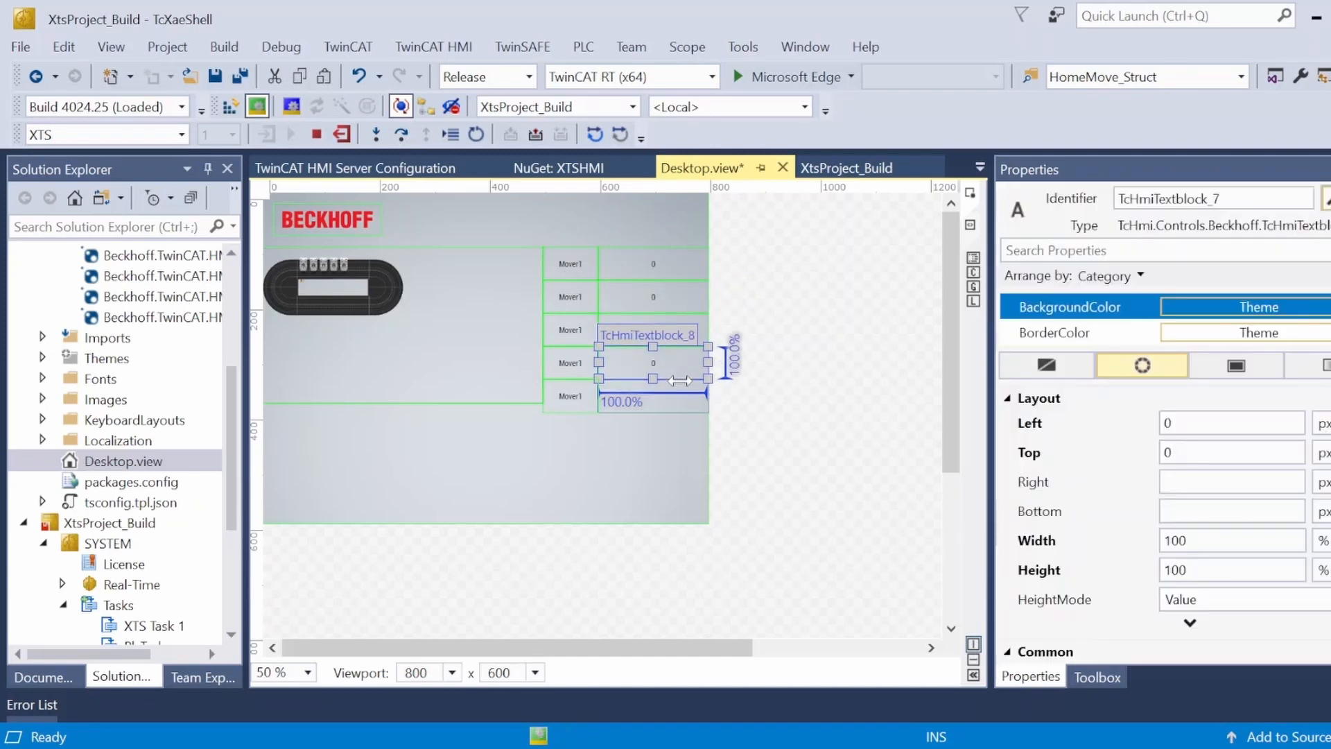
{"action": "key", "text": "ctrl+v"}
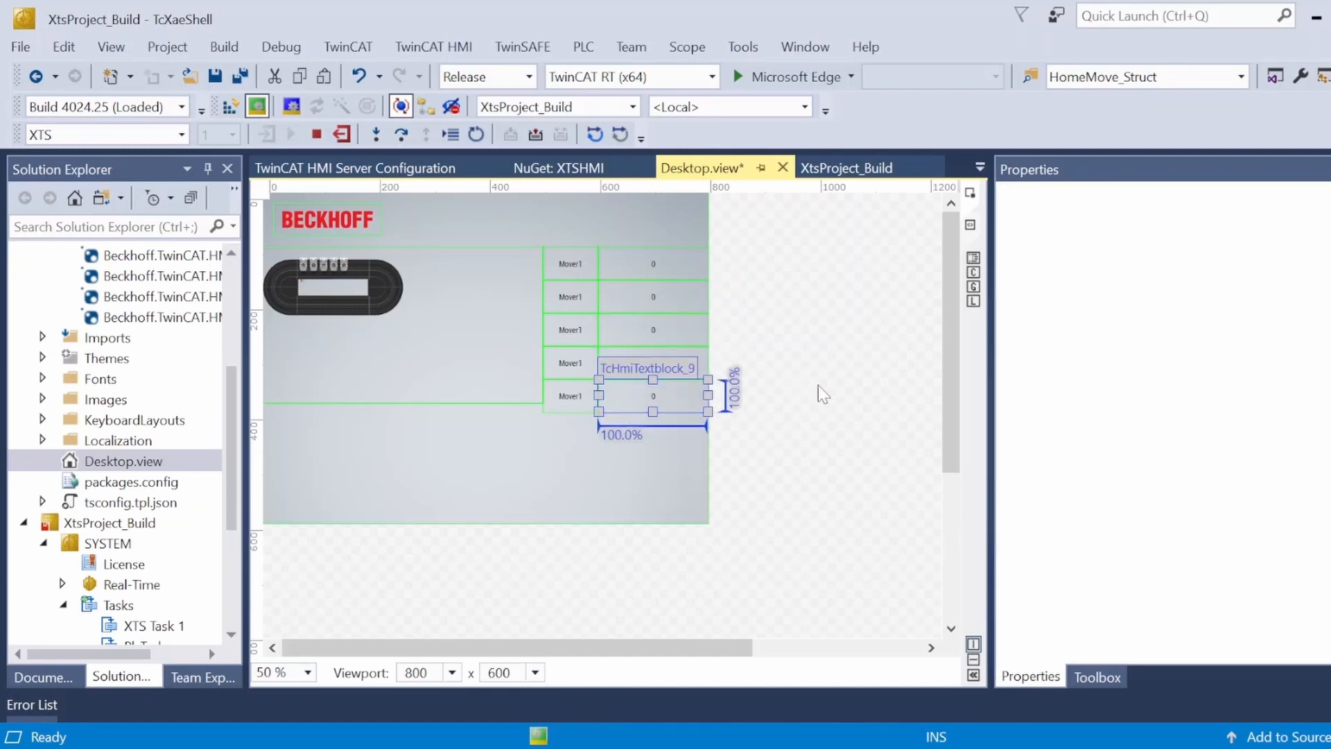
Set the text of the first-column textblock in the grid's second row to Mover2
{"action": "scroll", "coordinate": [1261, 576], "scroll_direction": "down", "scroll_amount": 3}
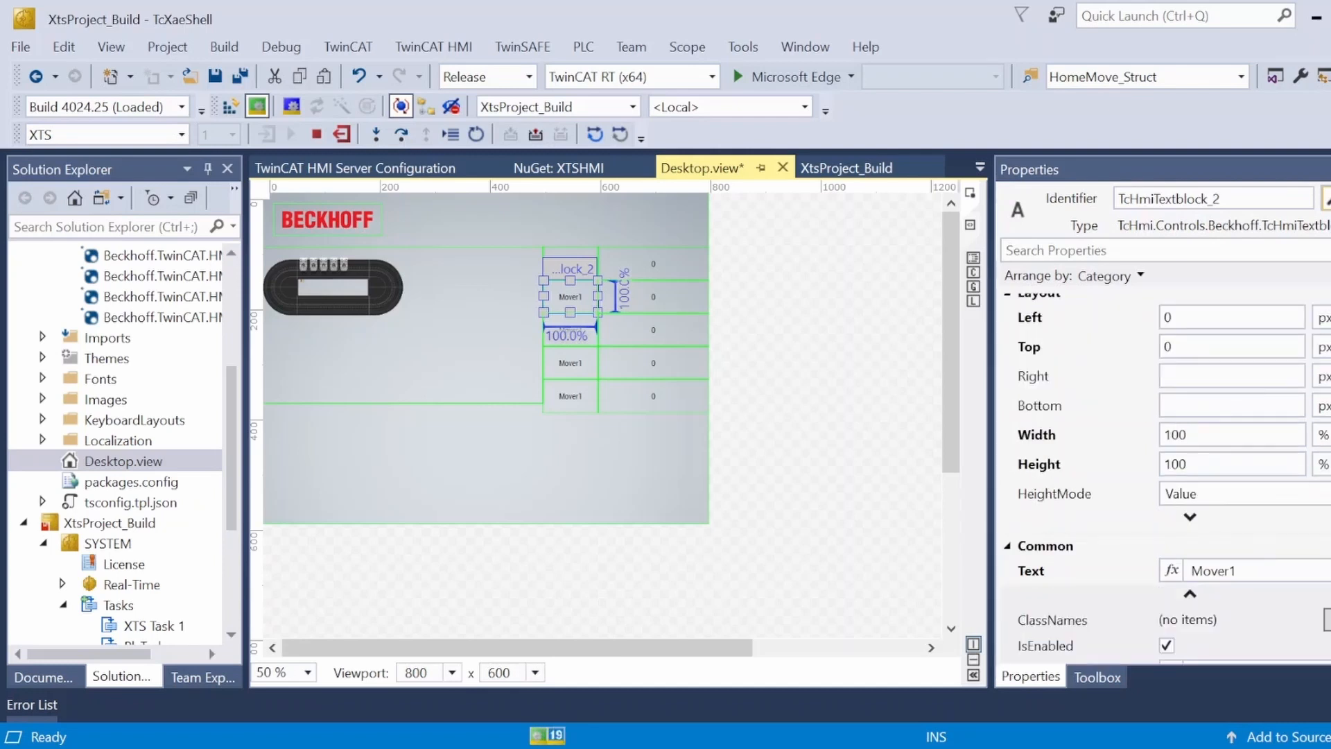
{"action": "left_click", "coordinate": [1260, 576]}
{"action": "key", "text": "BackSpace"}
{"action": "type", "text": "2"}
{"action": "left_click", "coordinate": [788, 410]}
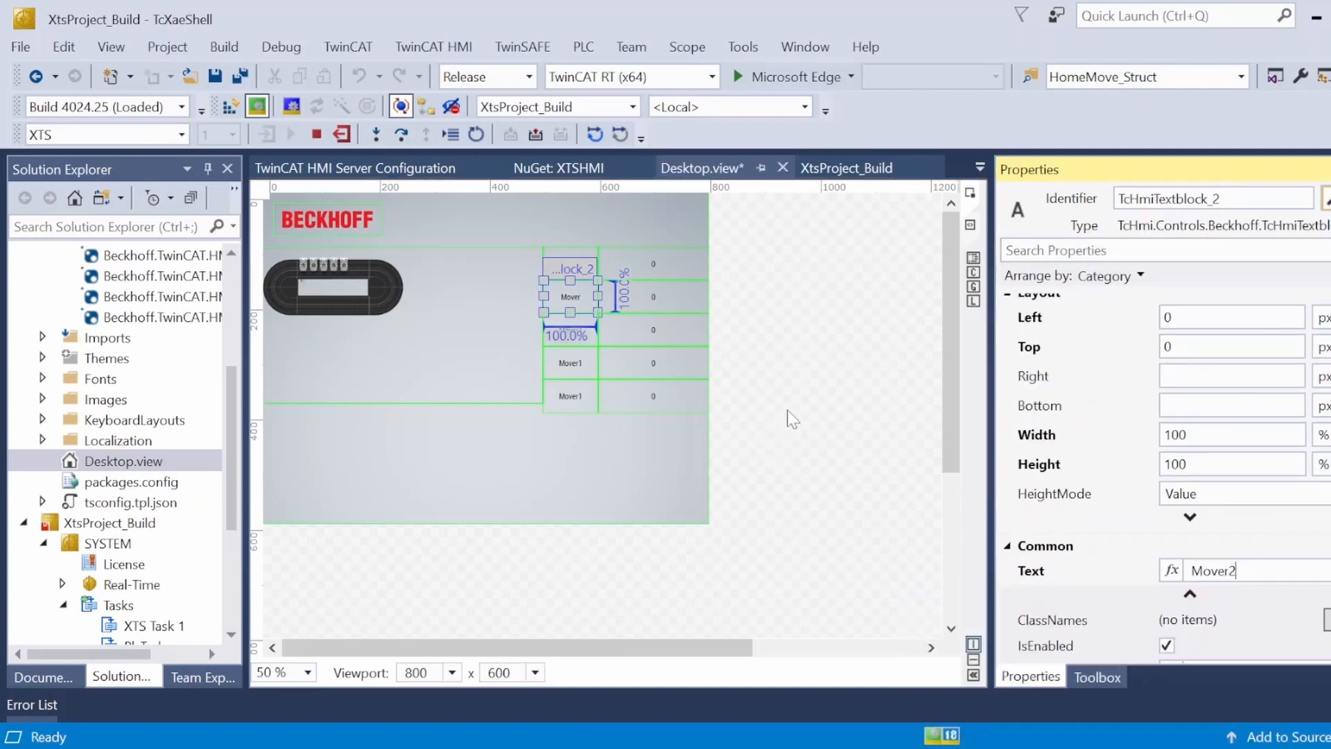
Set the text of the first-column textblock in the grid's third row to Mover3
{"action": "left_click", "coordinate": [595, 344]}
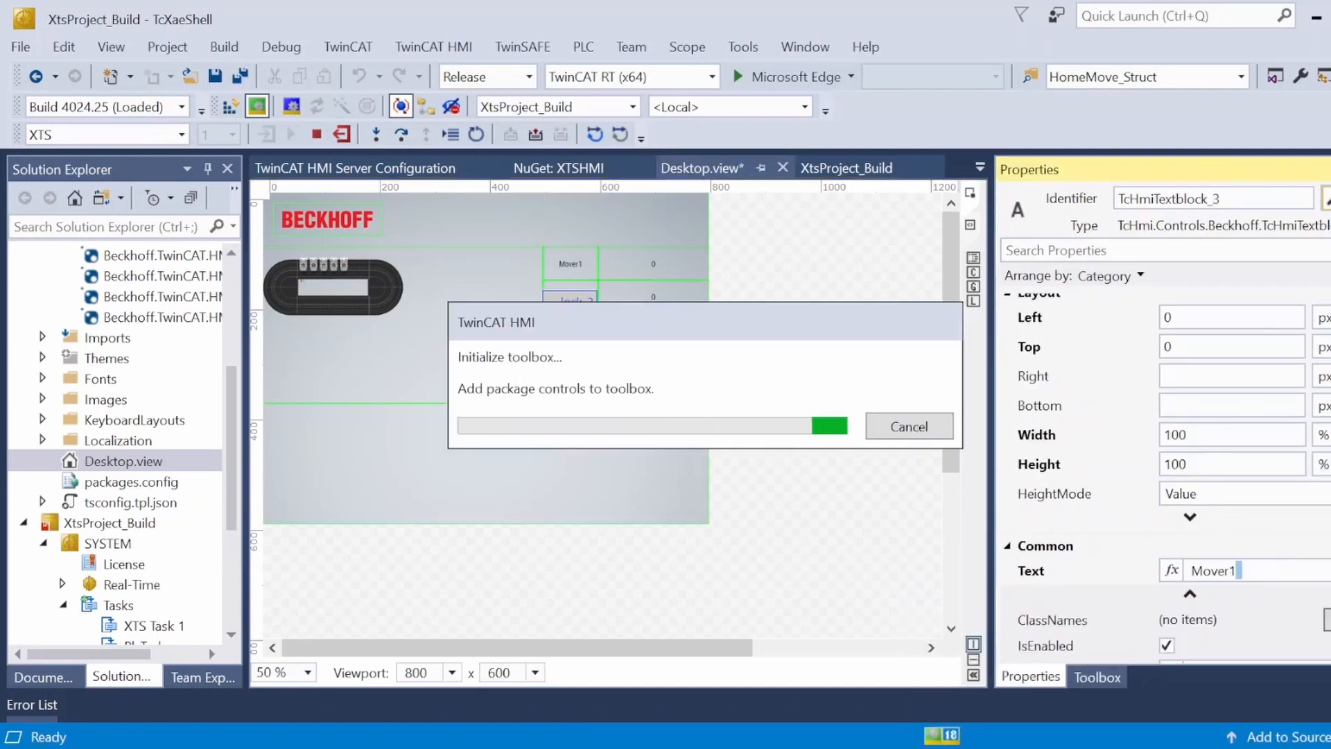
{"action": "left_click", "coordinate": [1269, 572]}
{"action": "key", "text": "BackSpace"}
{"action": "type", "text": "3"}
{"action": "key", "text": "Return"}
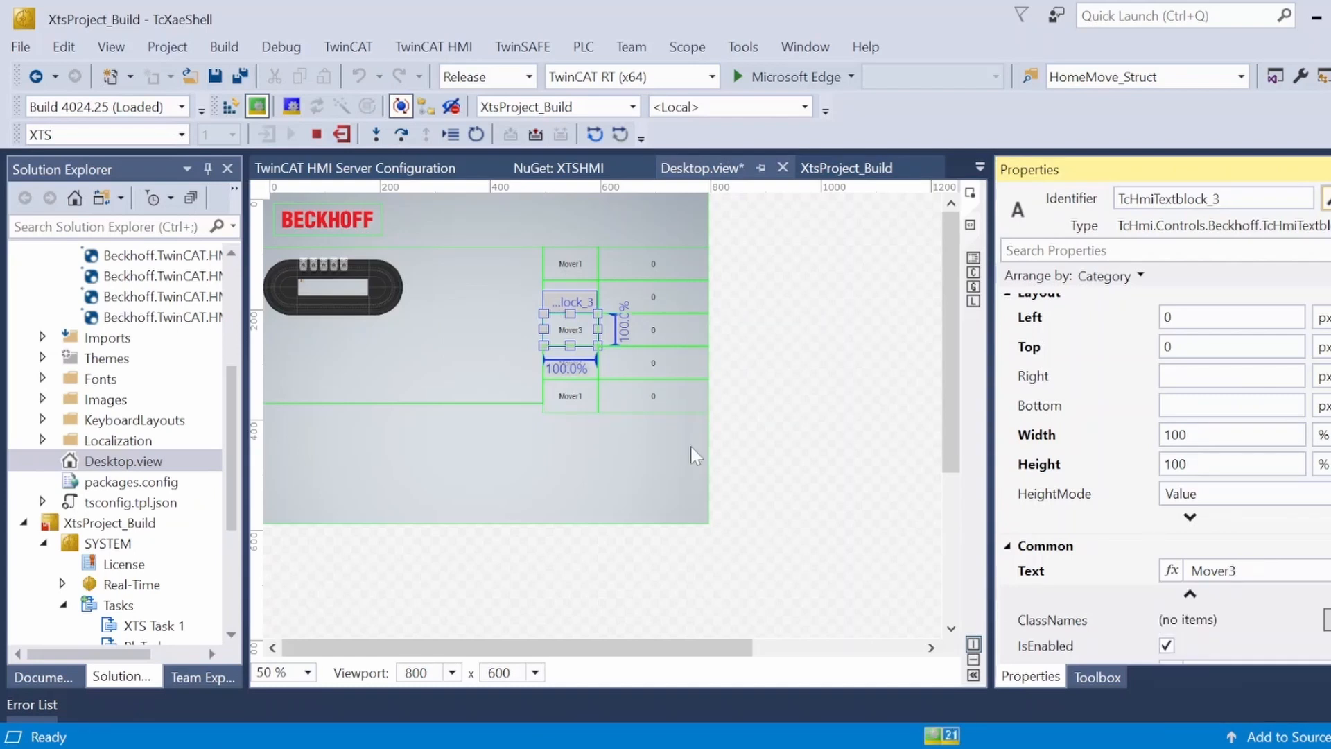
Set the first-column texts in the fourth and fifth rows to Mover4 and Mover5
{"action": "left_click", "coordinate": [594, 372]}
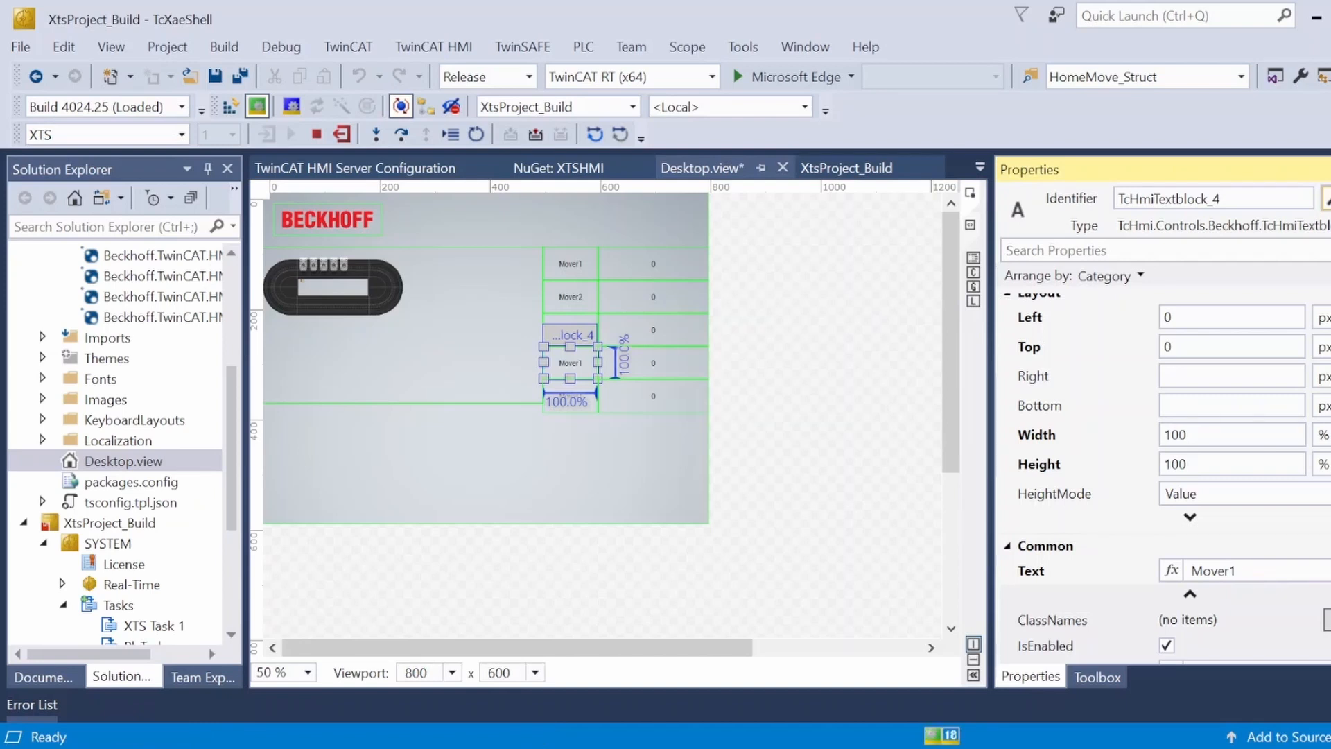
{"action": "left_click", "coordinate": [1255, 571]}
{"action": "left_click", "coordinate": [595, 406]}
{"action": "key", "text": "ctrl+v"}
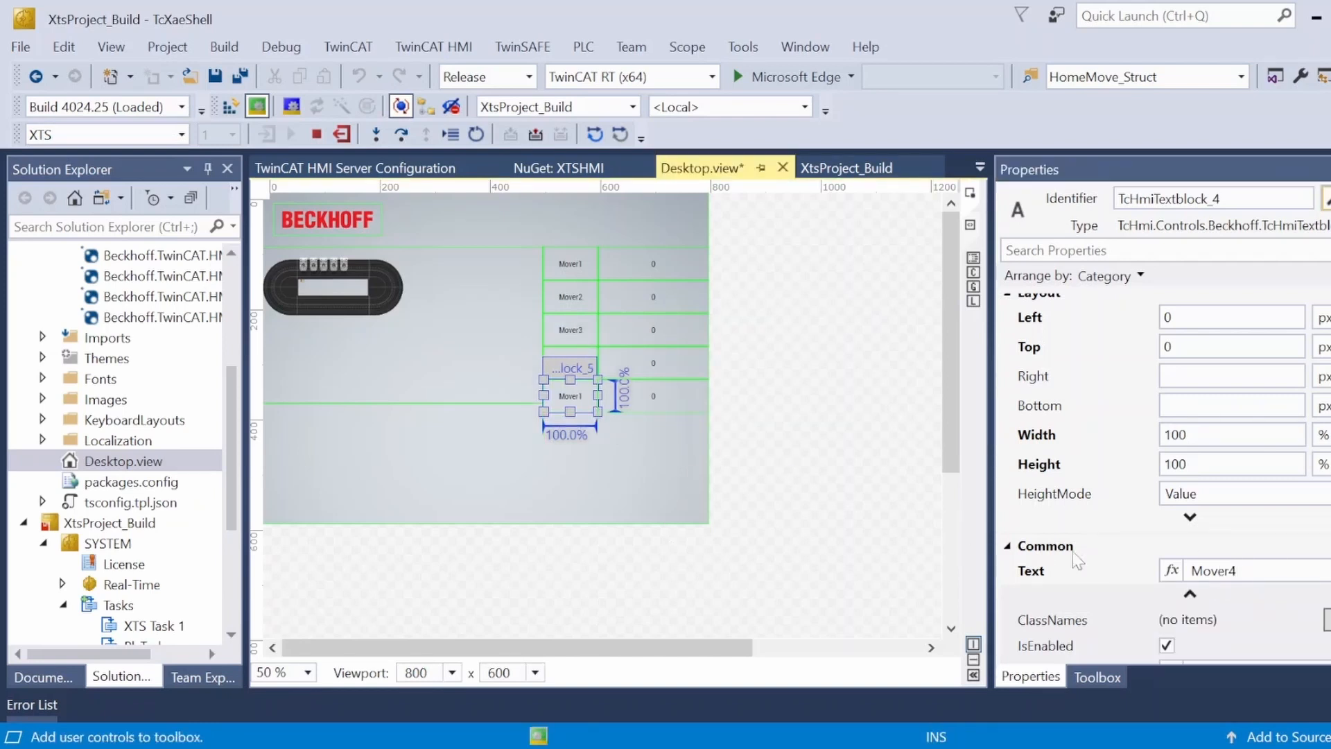
{"action": "left_click", "coordinate": [1250, 576]}
{"action": "key", "text": "BackSpace"}
{"action": "type", "text": "5"}
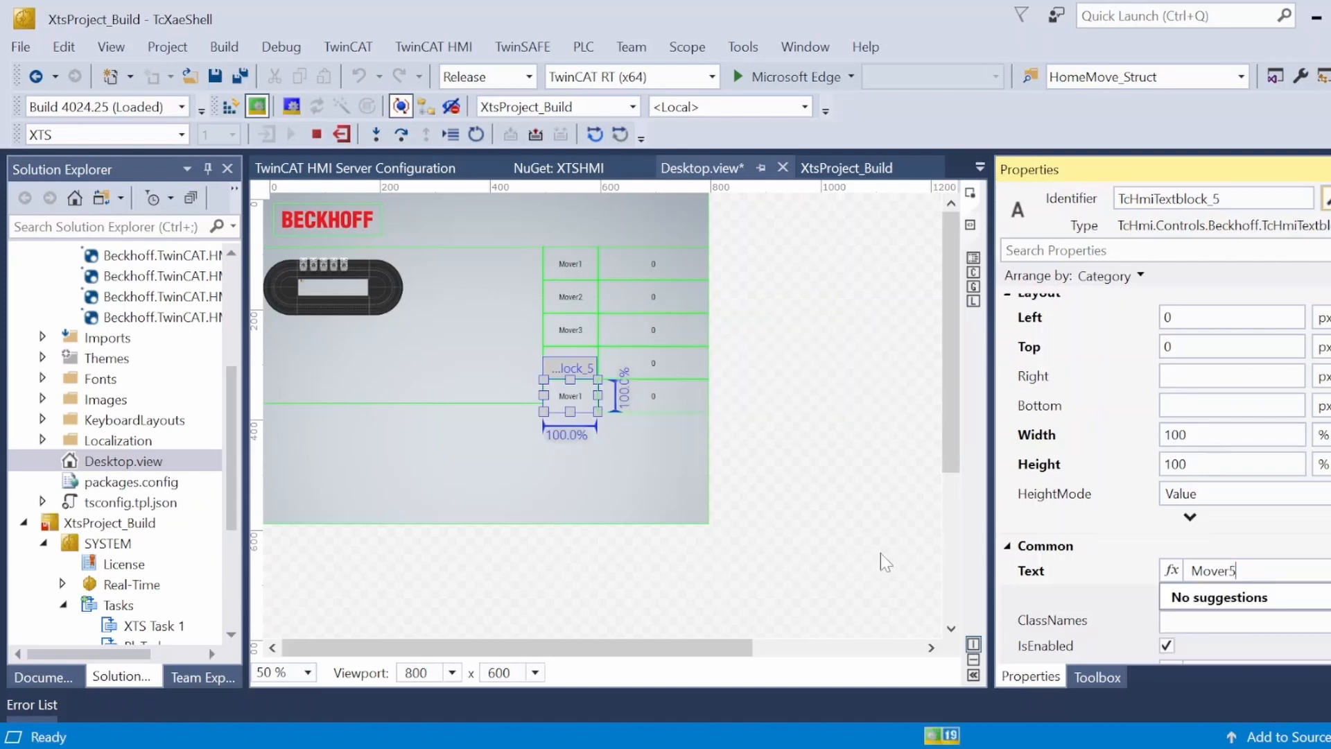
Bind the Text of the Mover2 row's position textblock to the server symbol ActPos under NcToPlc of XTS_Mover [1]
{"action": "left_click", "coordinate": [669, 305]}
{"action": "key", "text": "ctrl+v"}
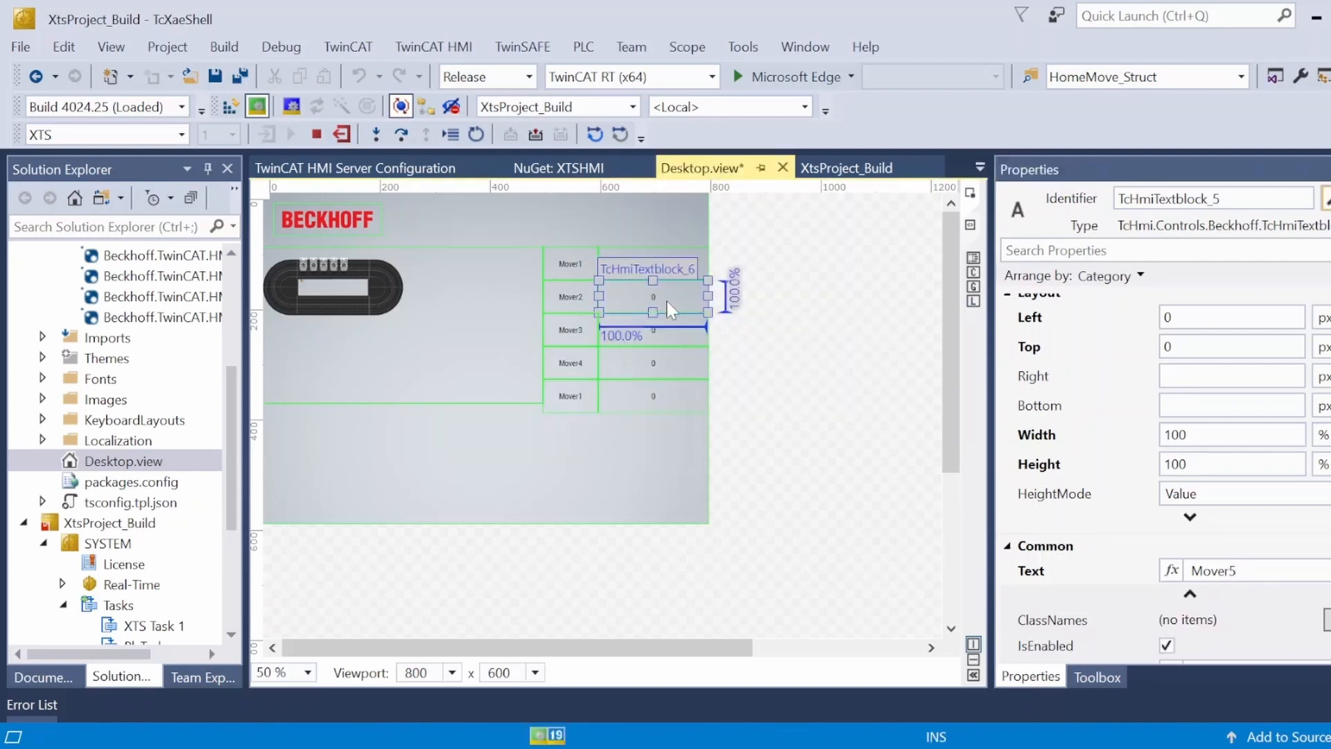
{"action": "left_click", "coordinate": [1327, 570]}
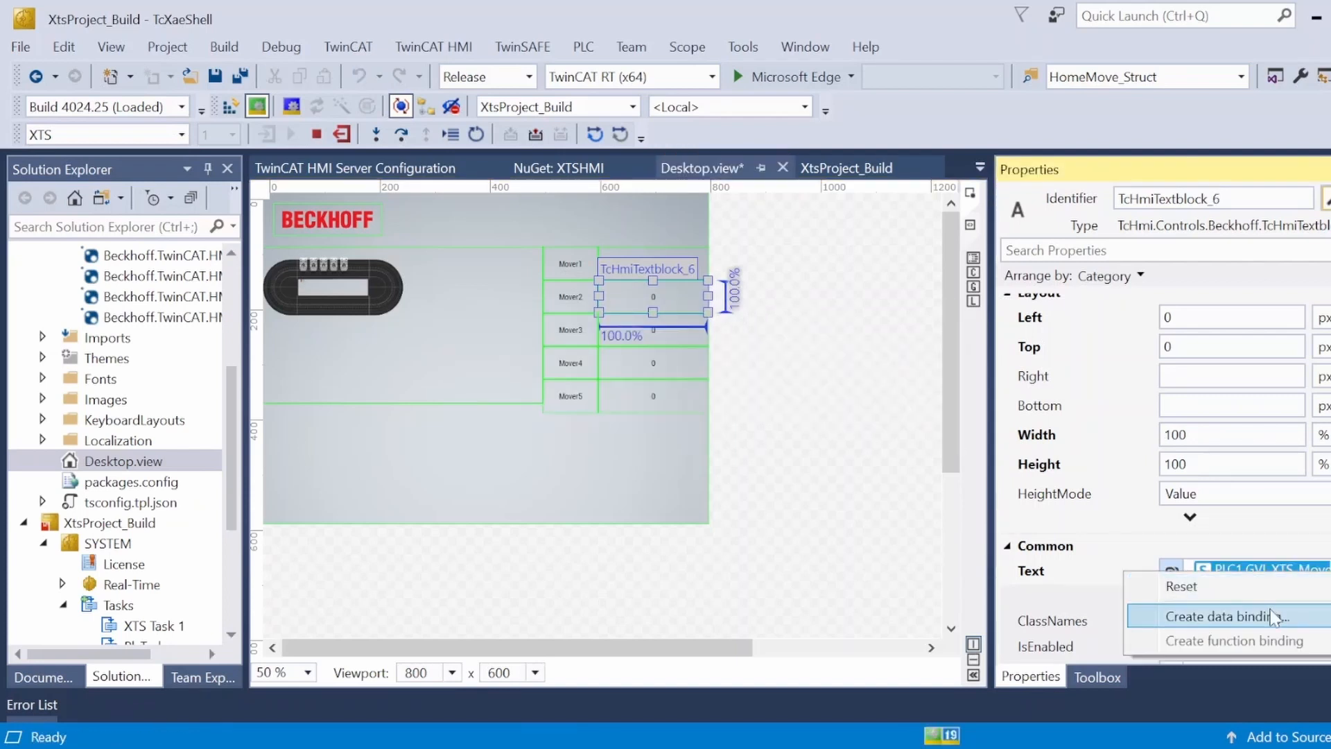
{"action": "left_click", "coordinate": [1269, 616]}
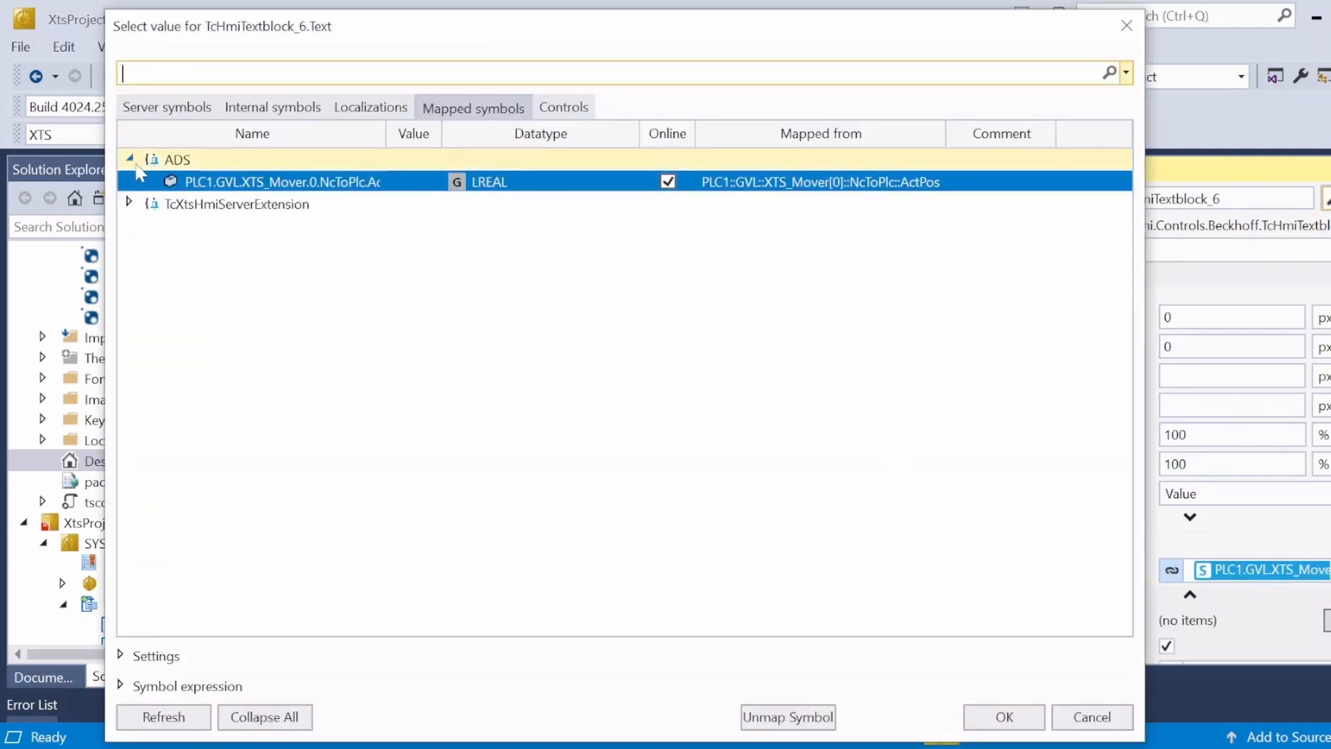
{"action": "left_click", "coordinate": [168, 107]}
{"action": "scroll", "coordinate": [215, 317], "scroll_direction": "down", "scroll_amount": 3}
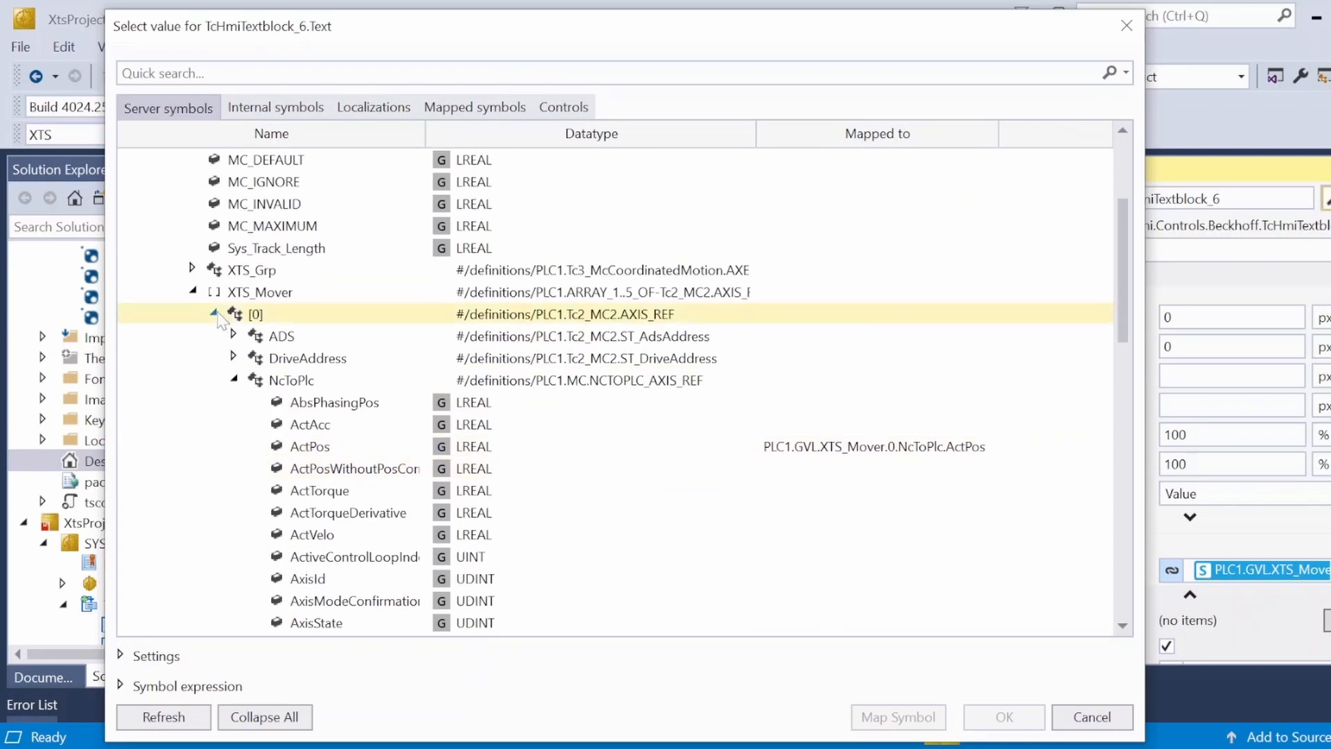
{"action": "left_click", "coordinate": [214, 307]}
{"action": "left_click", "coordinate": [213, 467]}
{"action": "scroll", "coordinate": [270, 489], "scroll_direction": "down", "scroll_amount": 1}
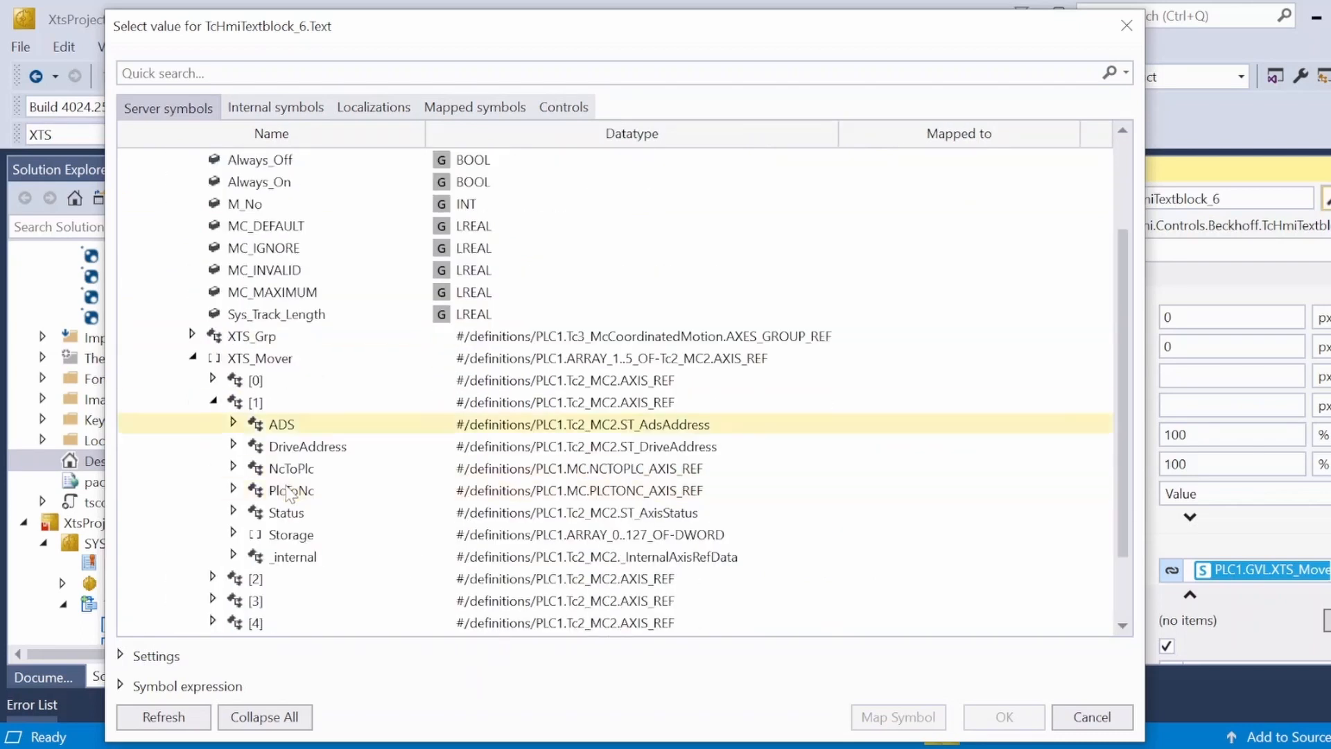
{"action": "left_click", "coordinate": [234, 466]}
{"action": "scroll", "coordinate": [310, 474], "scroll_direction": "down", "scroll_amount": 2}
{"action": "left_click", "coordinate": [333, 402]}
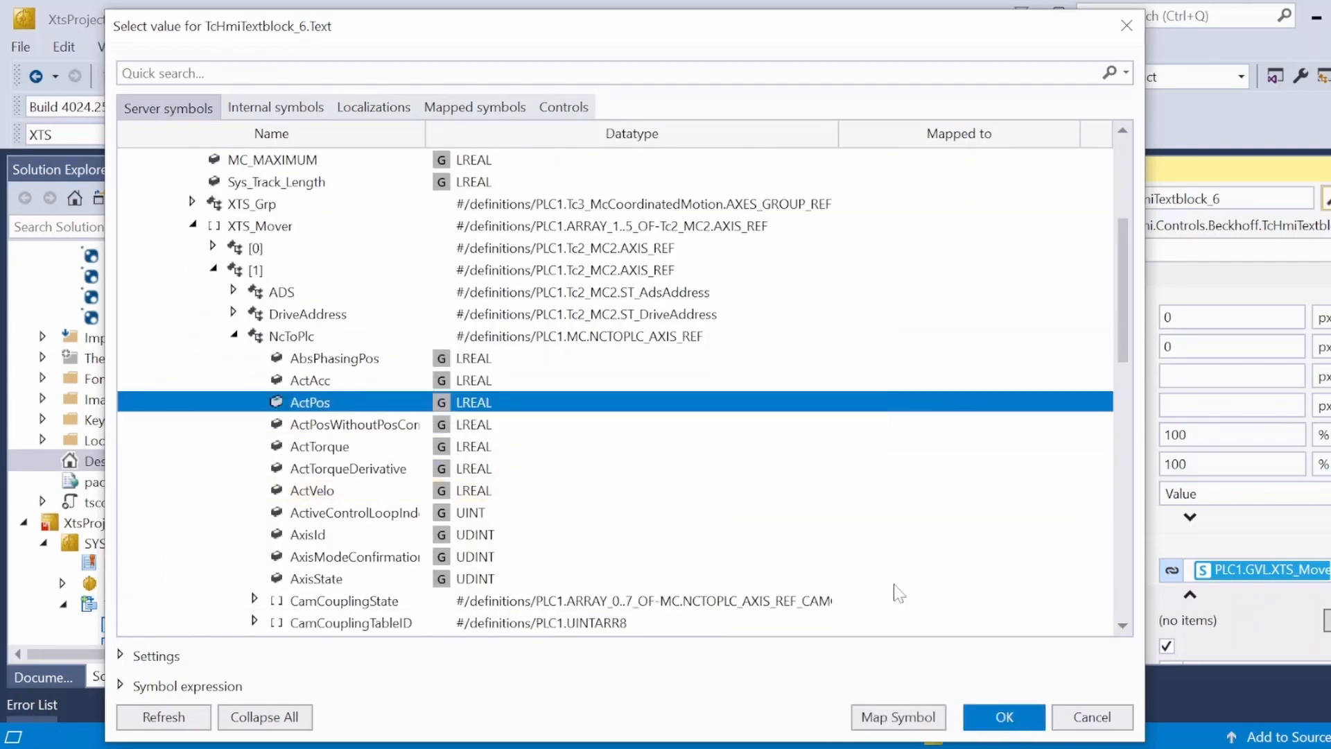
{"action": "left_click", "coordinate": [1005, 717]}
Bind the Text of the Mover3 row's position textblock to the server symbol ActPos under NcToPlc of XTS_Mover [2]
{"action": "left_click", "coordinate": [665, 337]}
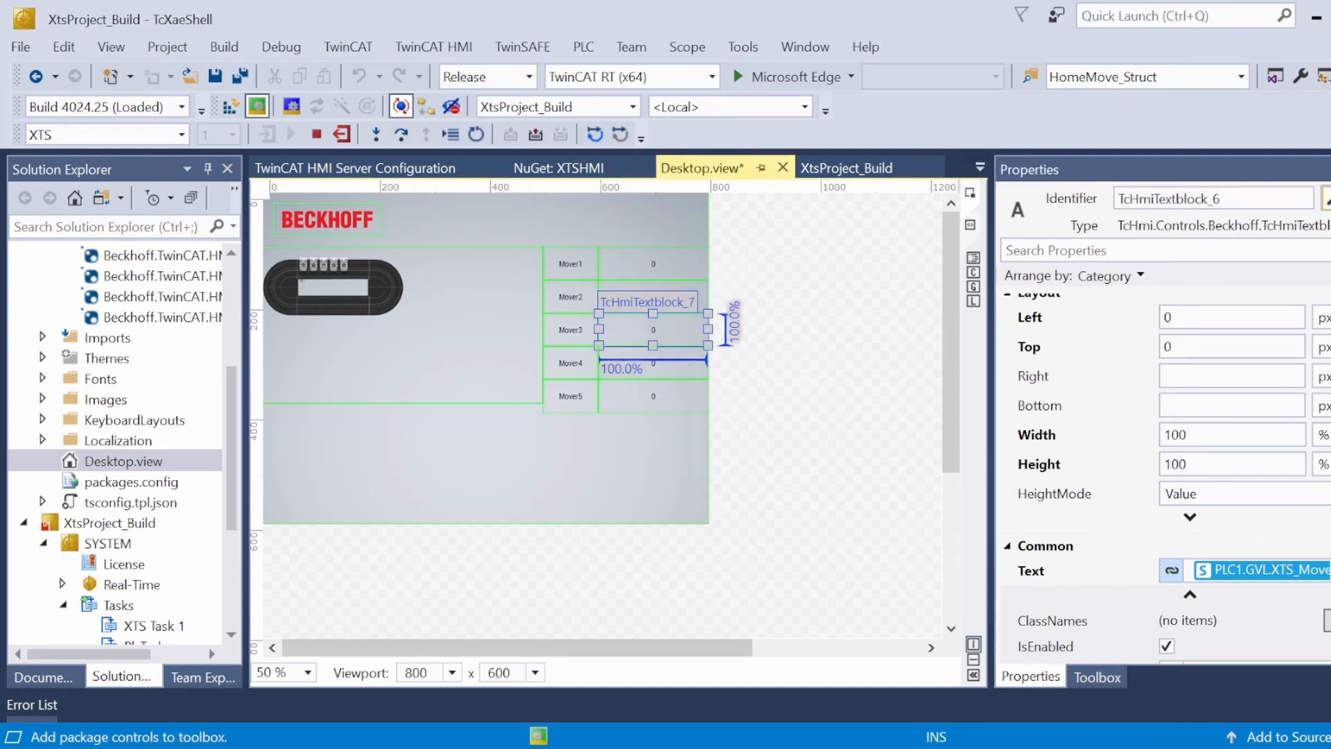
{"action": "right_click", "coordinate": [1292, 594]}
{"action": "left_click", "coordinate": [1233, 640]}
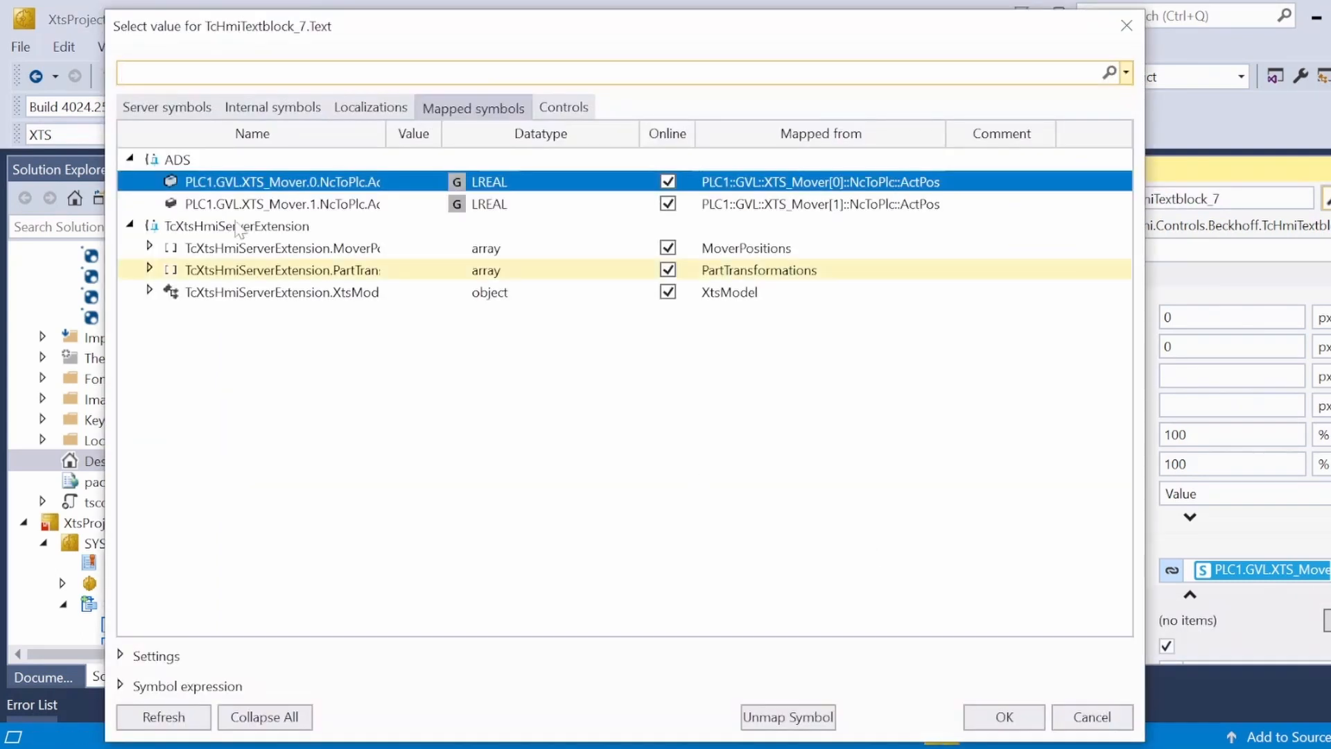
{"action": "left_click", "coordinate": [168, 108]}
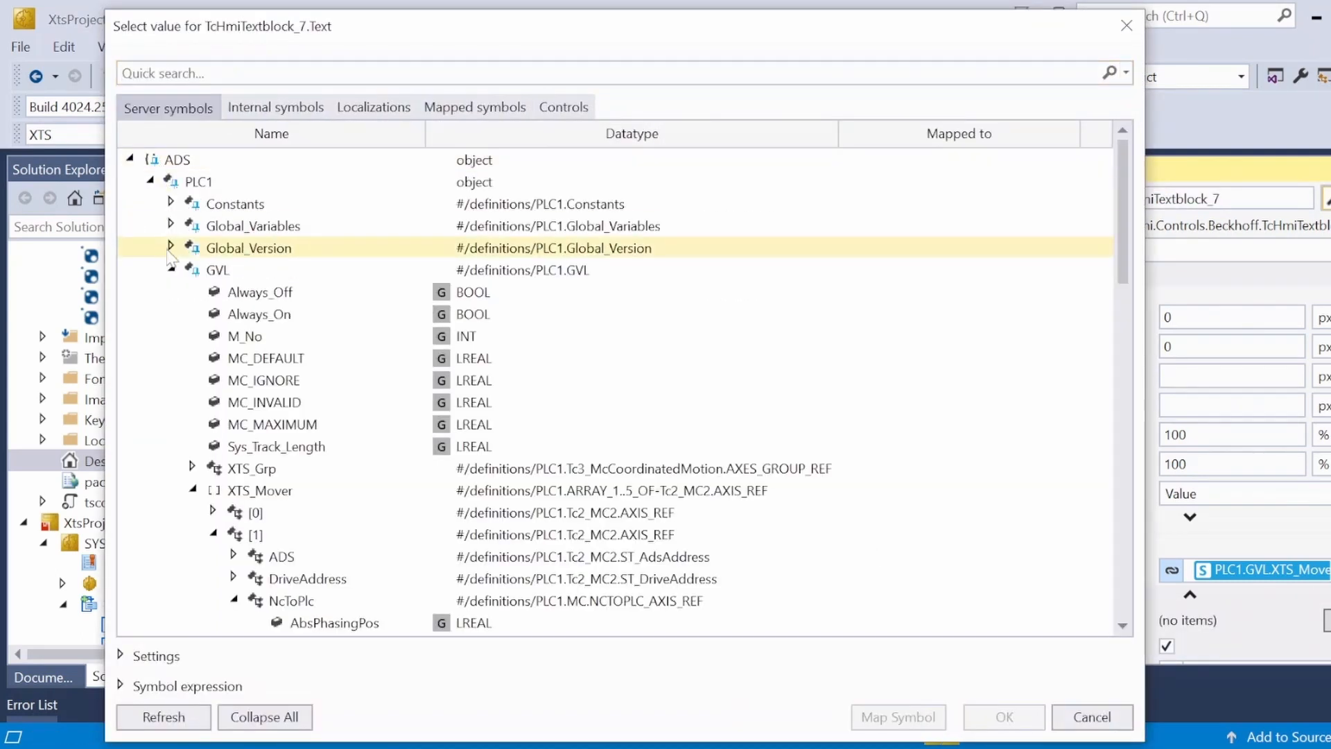
{"action": "scroll", "coordinate": [208, 423], "scroll_direction": "down", "scroll_amount": 2}
{"action": "left_click", "coordinate": [213, 402]}
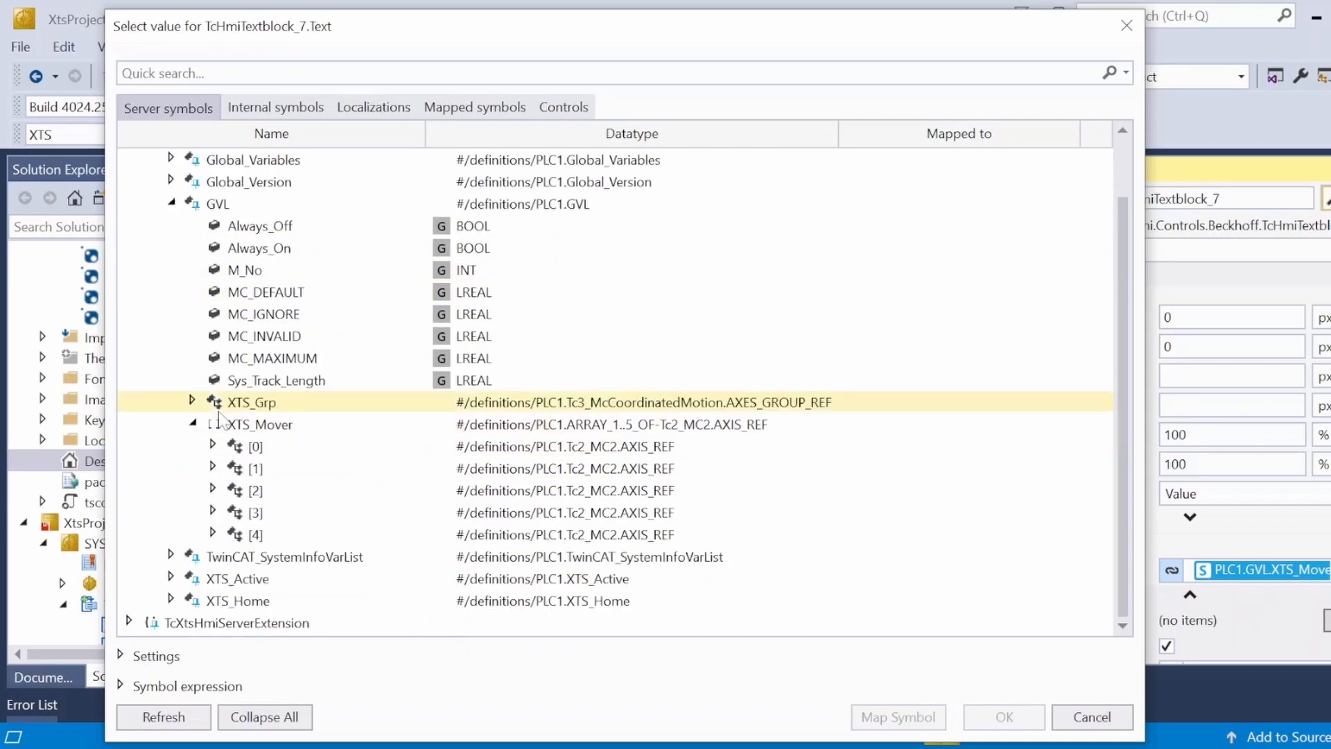
{"action": "left_click", "coordinate": [213, 490]}
{"action": "left_click", "coordinate": [233, 556]}
{"action": "left_click", "coordinate": [310, 556]}
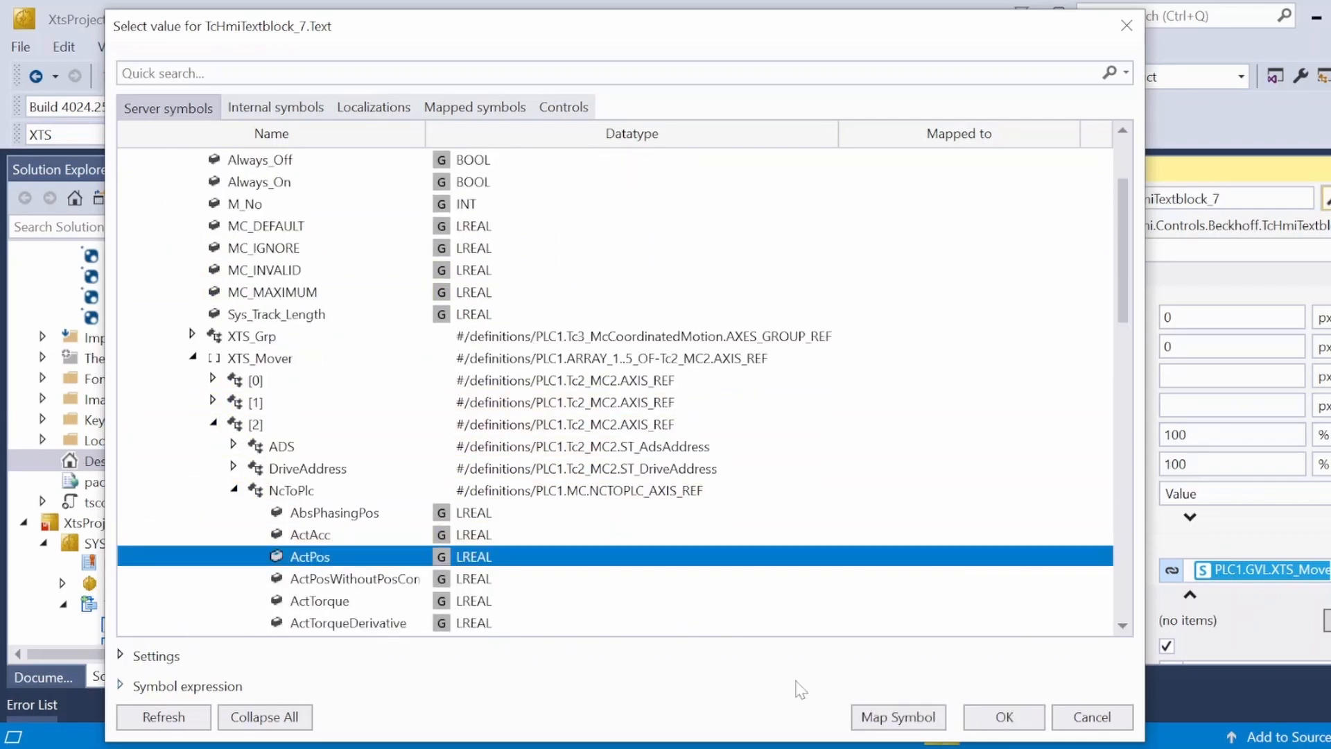
{"action": "left_click", "coordinate": [1002, 716]}
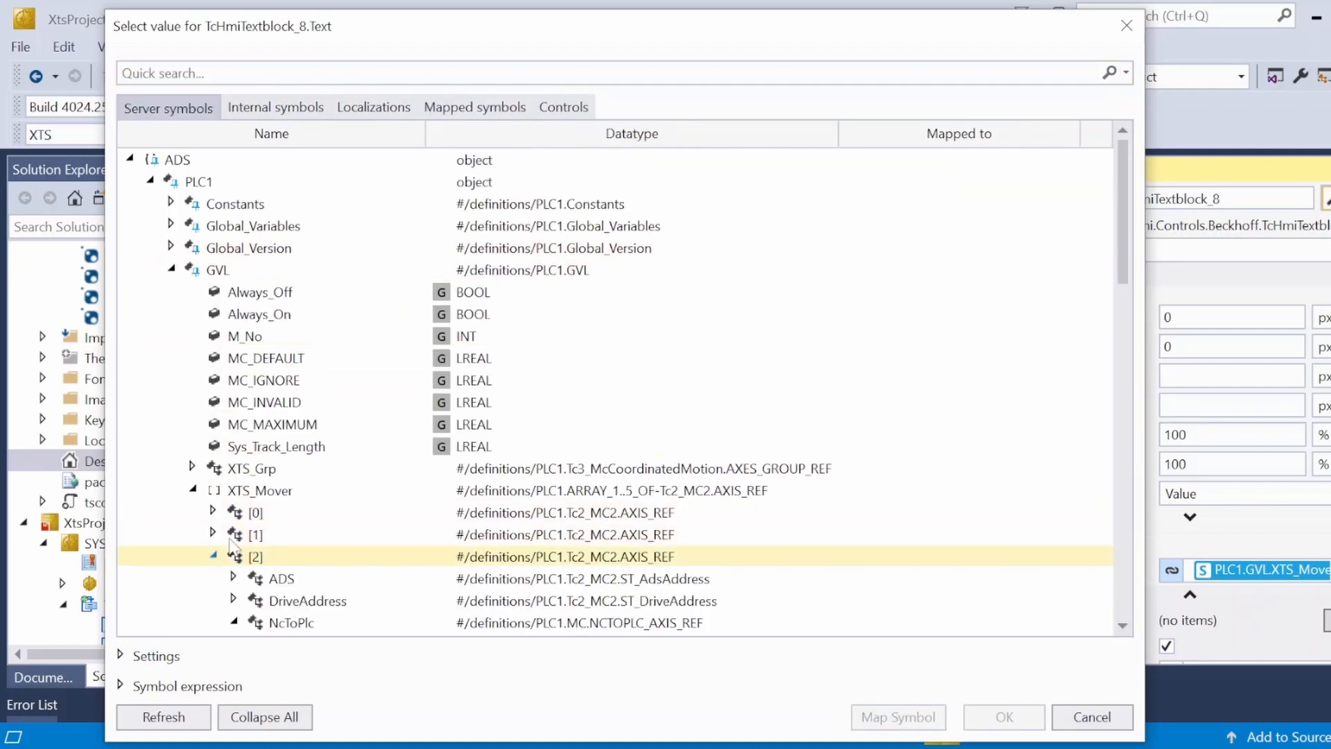
Bind the Text of the Mover4 row's position textblock to ActPos under NcToPlc of XTS_Mover [3]
{"action": "scroll", "coordinate": [270, 516], "scroll_direction": "down", "scroll_amount": 1}
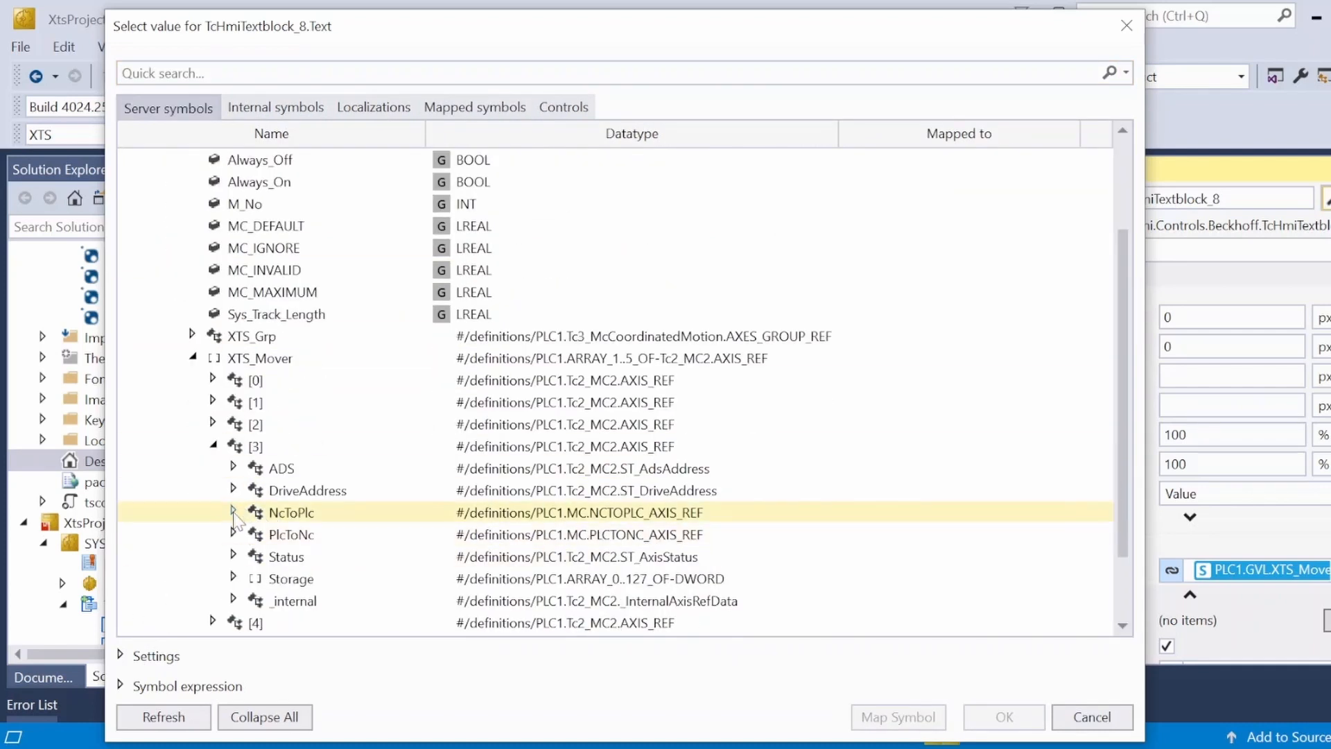
{"action": "left_click", "coordinate": [233, 512]}
{"action": "left_click", "coordinate": [389, 578]}
{"action": "left_click", "coordinate": [1028, 719]}
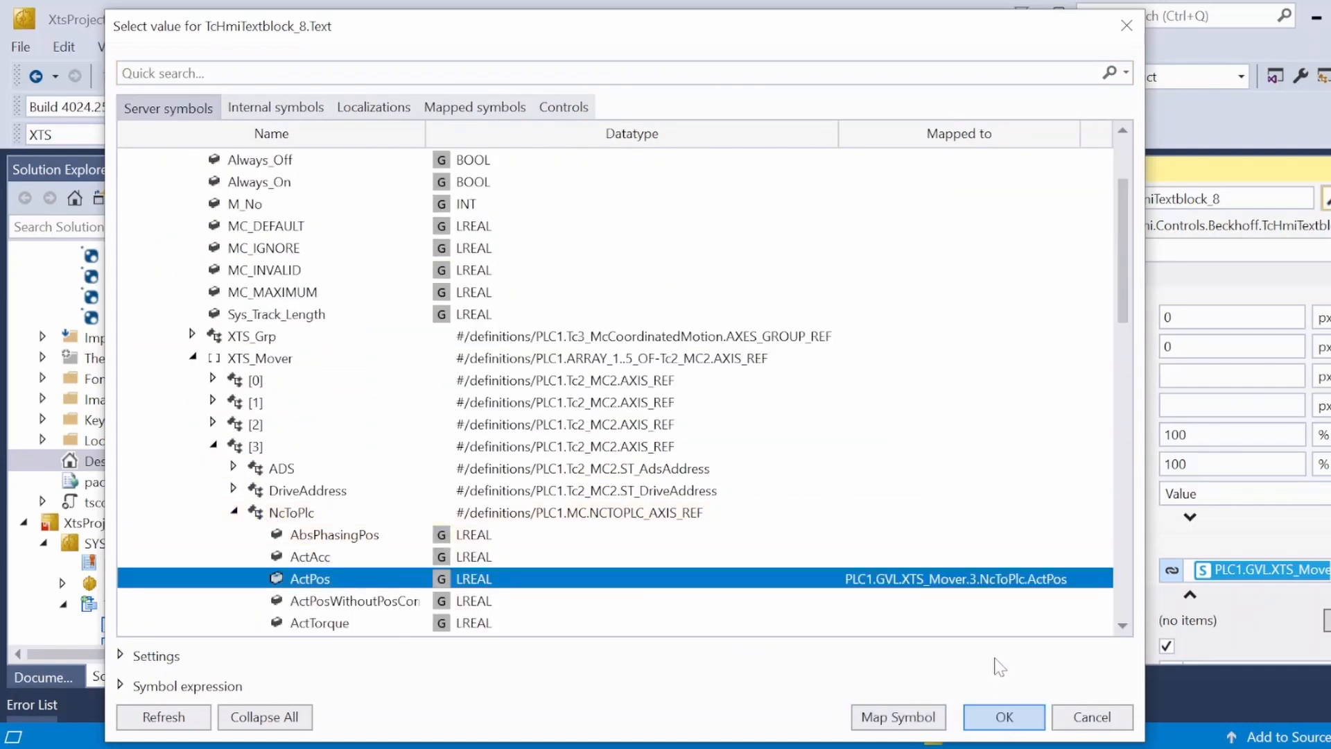
Bind the Text of the Mover5 row's position textblock to the server symbol ActPos under NcToPlc of XTS_Mover [4]
{"action": "left_click", "coordinate": [675, 410]}
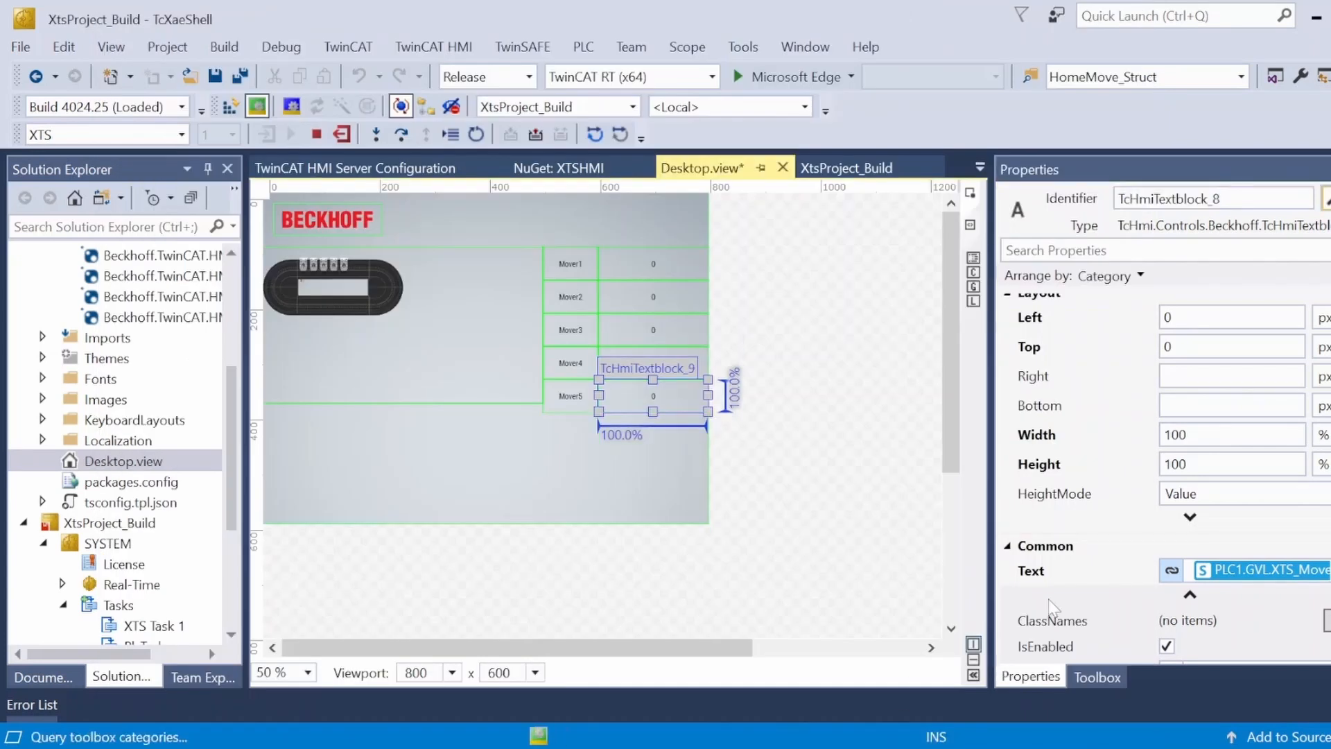
{"action": "left_click", "coordinate": [1328, 572]}
{"action": "left_click", "coordinate": [1273, 617]}
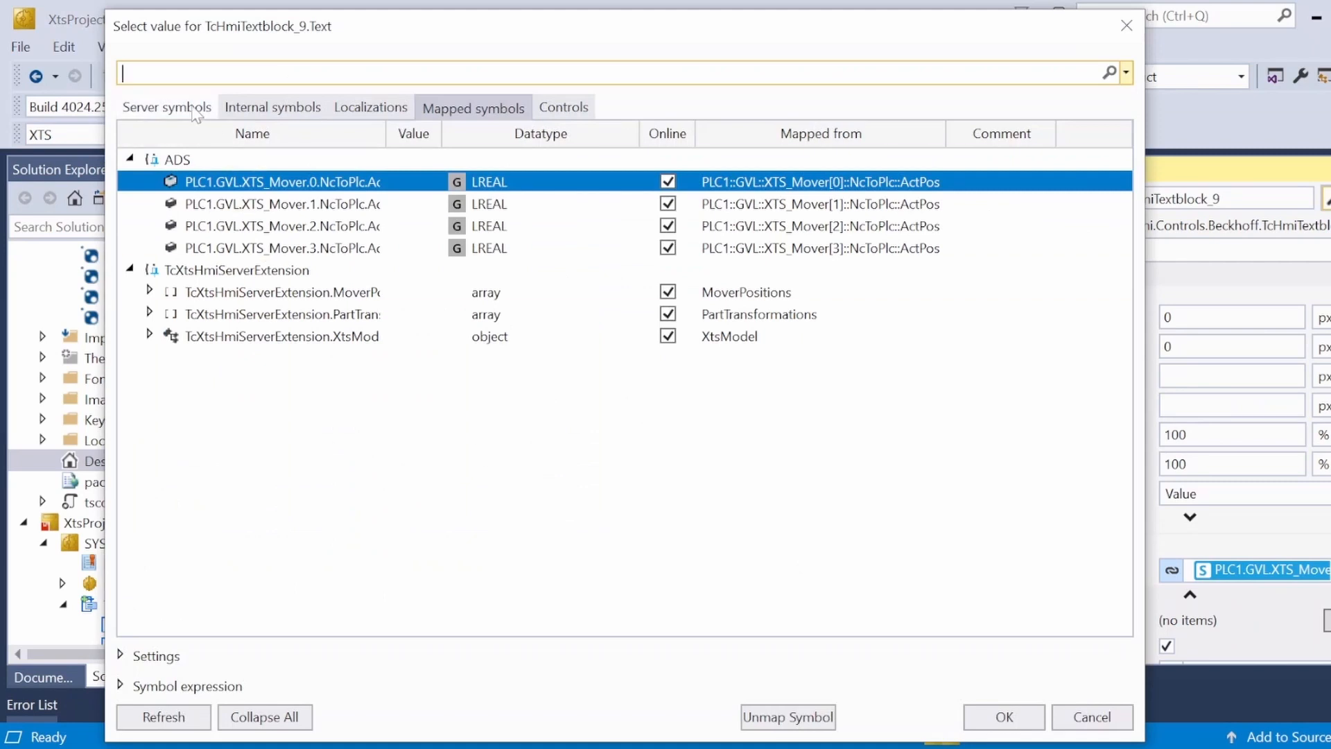
{"action": "scroll", "coordinate": [222, 555], "scroll_direction": "down", "scroll_amount": 2}
{"action": "left_click", "coordinate": [215, 458]}
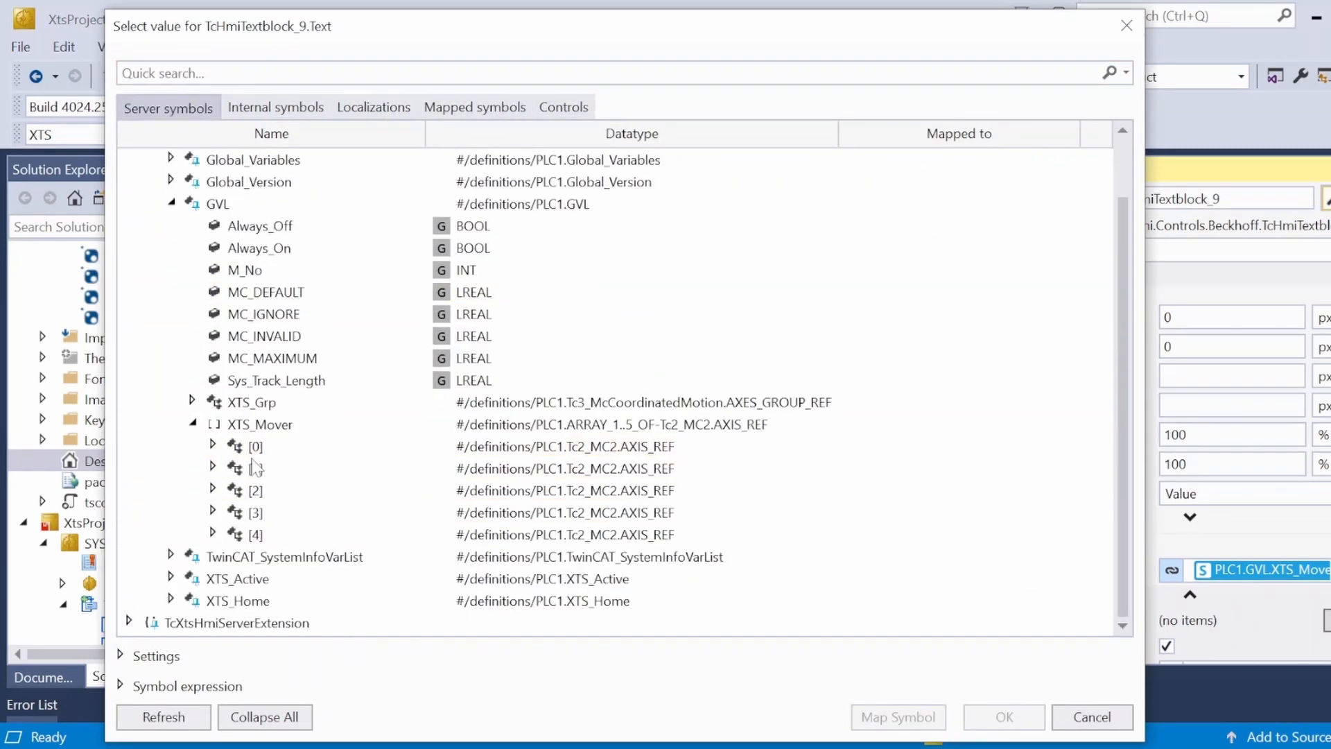
{"action": "left_click", "coordinate": [214, 533]}
{"action": "scroll", "coordinate": [302, 505], "scroll_direction": "down", "scroll_amount": 2}
{"action": "left_click", "coordinate": [233, 466]}
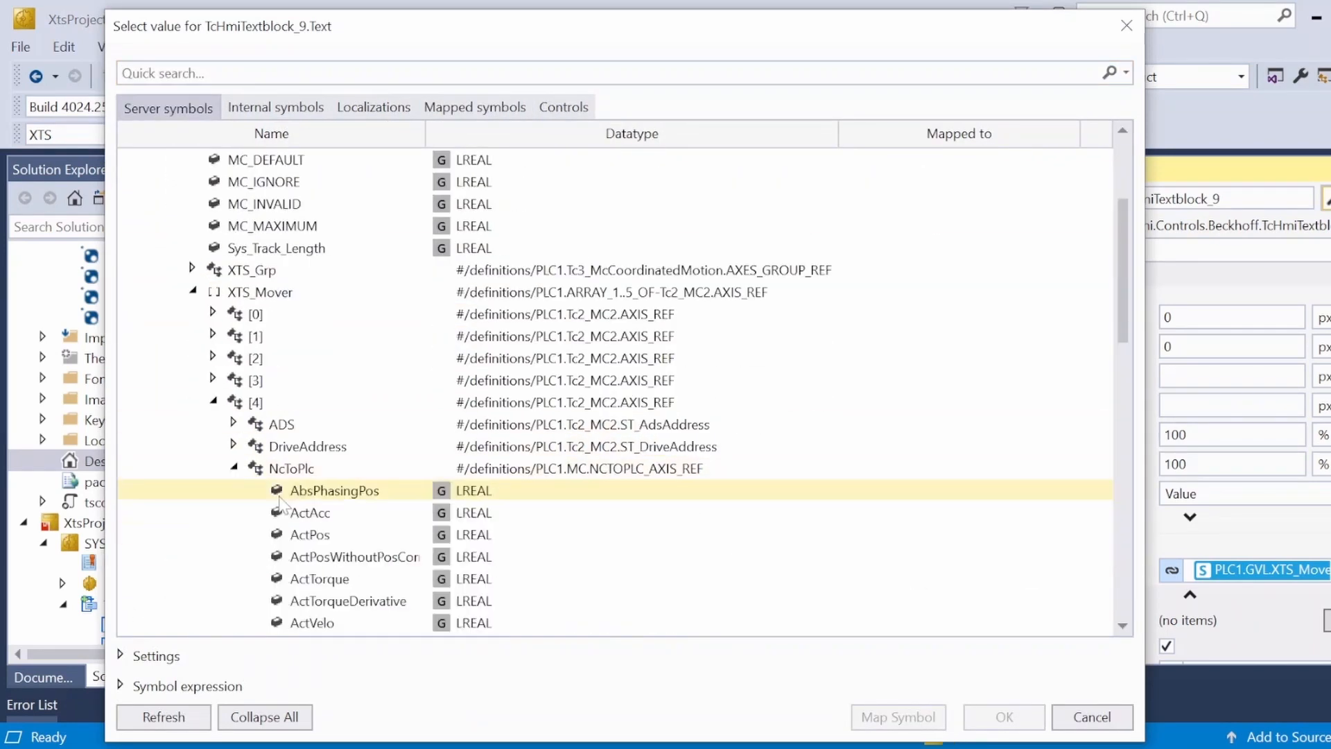
{"action": "scroll", "coordinate": [308, 527], "scroll_direction": "down", "scroll_amount": 1}
{"action": "left_click", "coordinate": [310, 468]}
{"action": "left_click", "coordinate": [899, 717]}
{"action": "left_click", "coordinate": [1005, 716]}
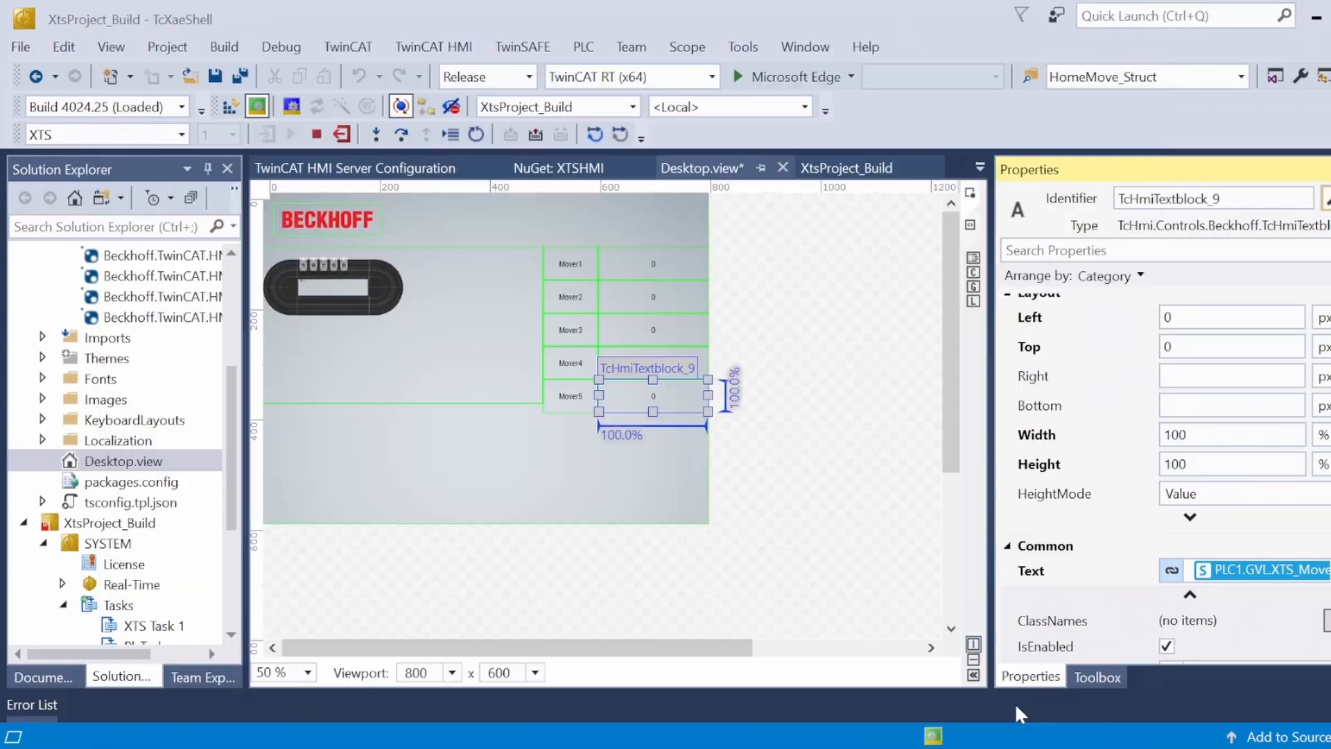
{"action": "left_click", "coordinate": [858, 519]}
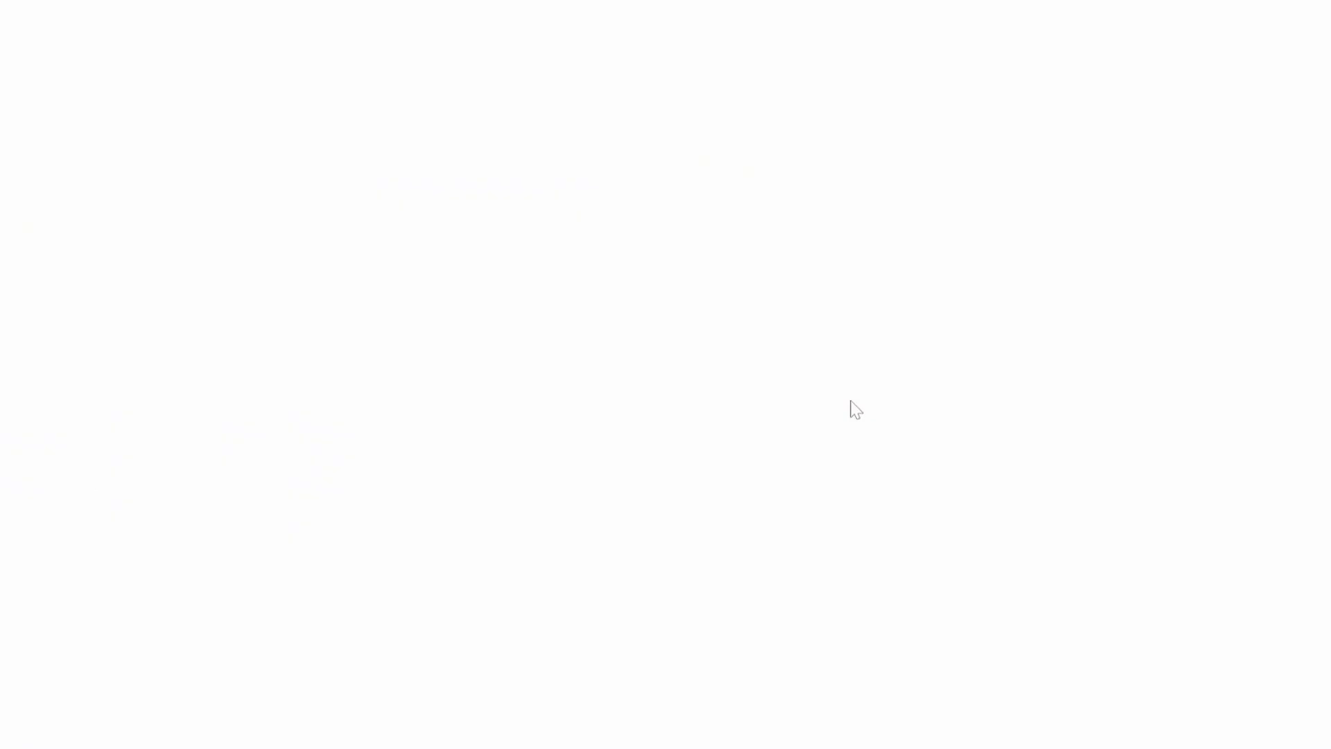